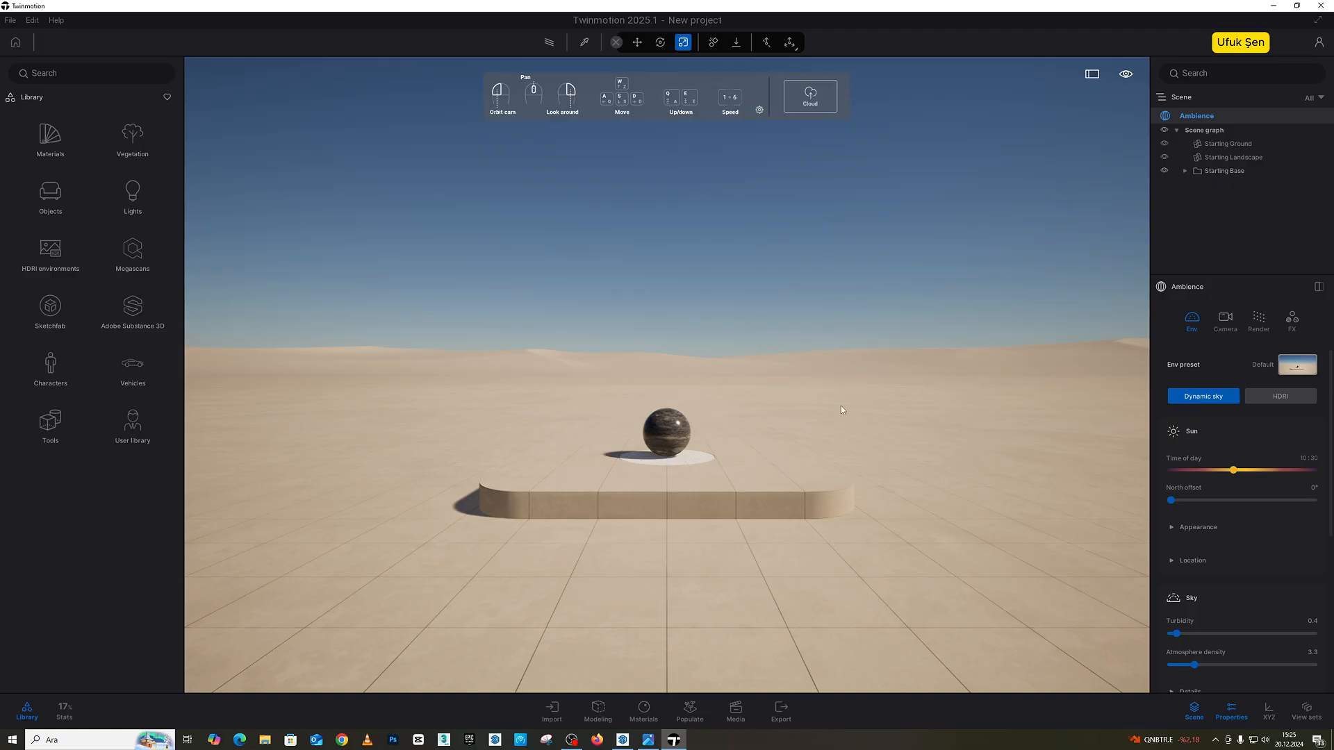
Step: Switch the environment to HDRI and set the sky rotation to 168°
{"action": "left_click", "coordinate": [1283, 397]}
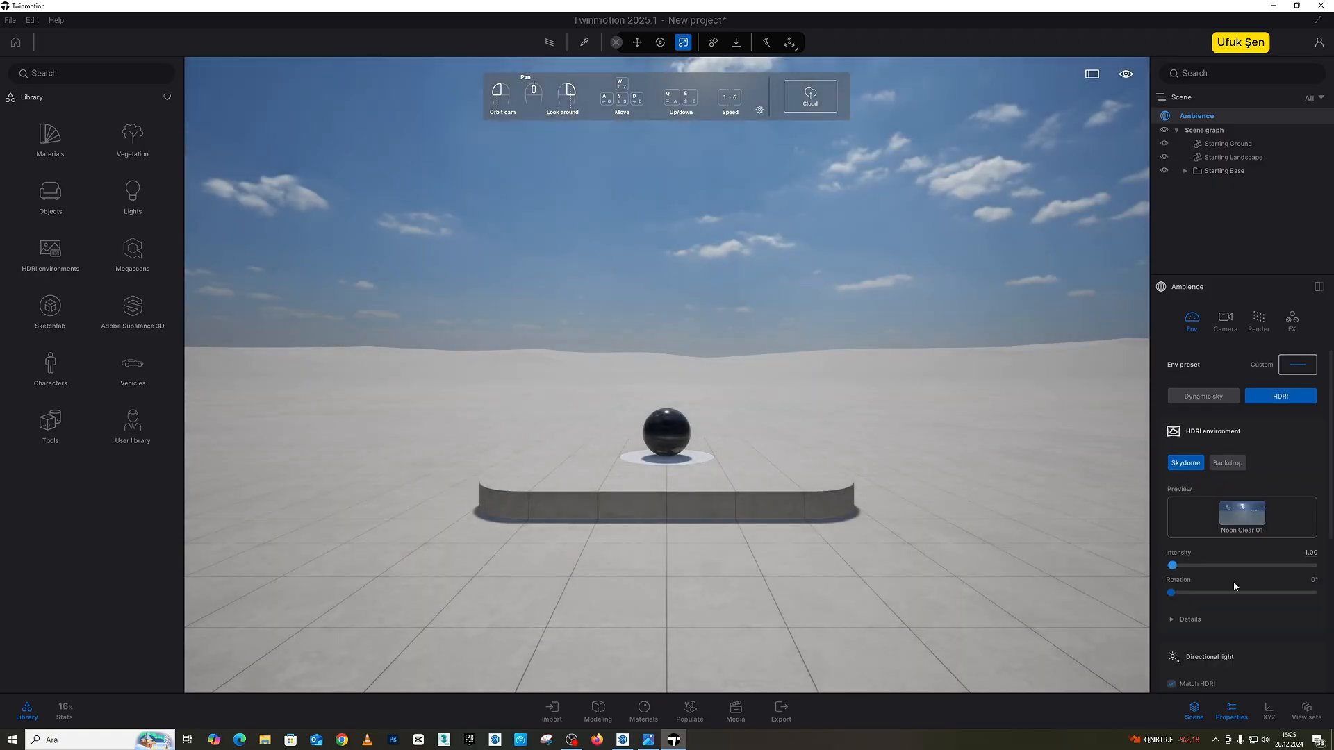
{"action": "left_click_drag", "start_coordinate": [1171, 592], "coordinate": [1237, 591]}
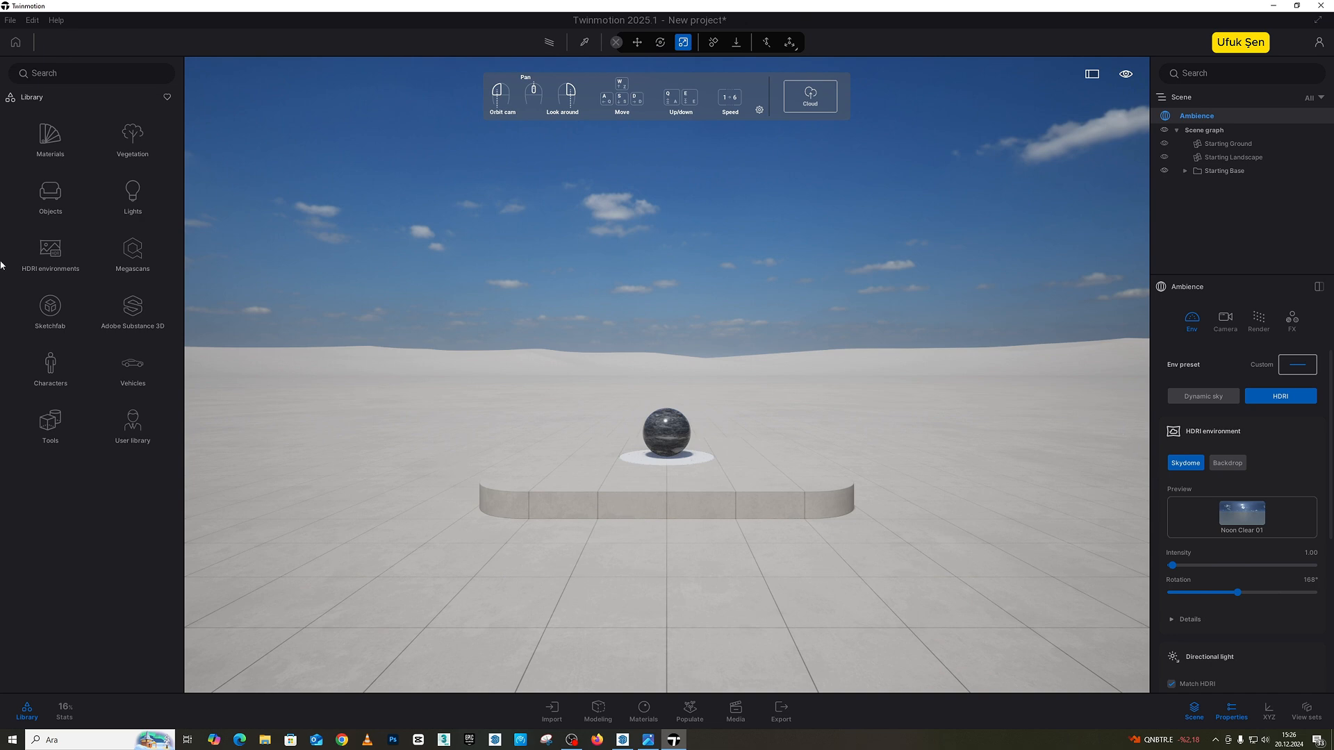
Step: Place the Expand, Lumcrane and Tripod living room lamps on the base, Expand on one side of the sphere and the others opposite
{"action": "left_click", "coordinate": [42, 195]}
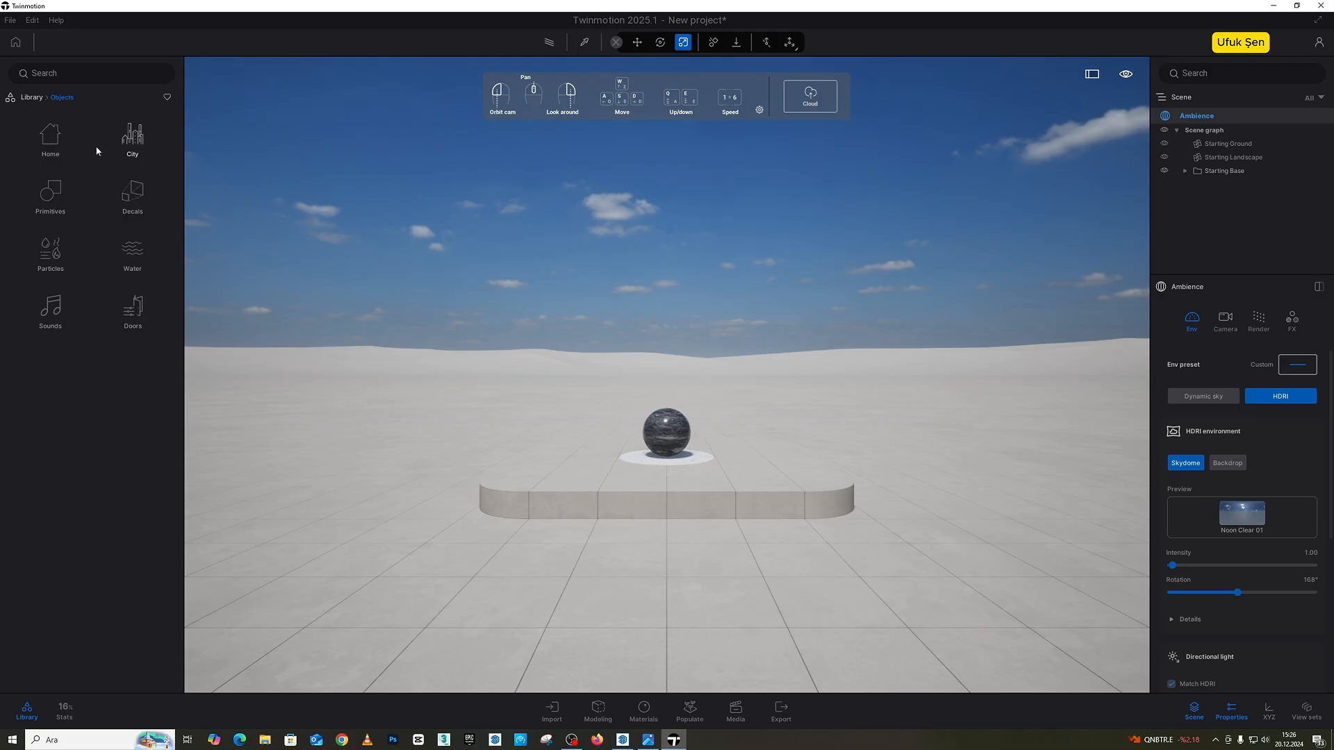
{"action": "left_click", "coordinate": [52, 139]}
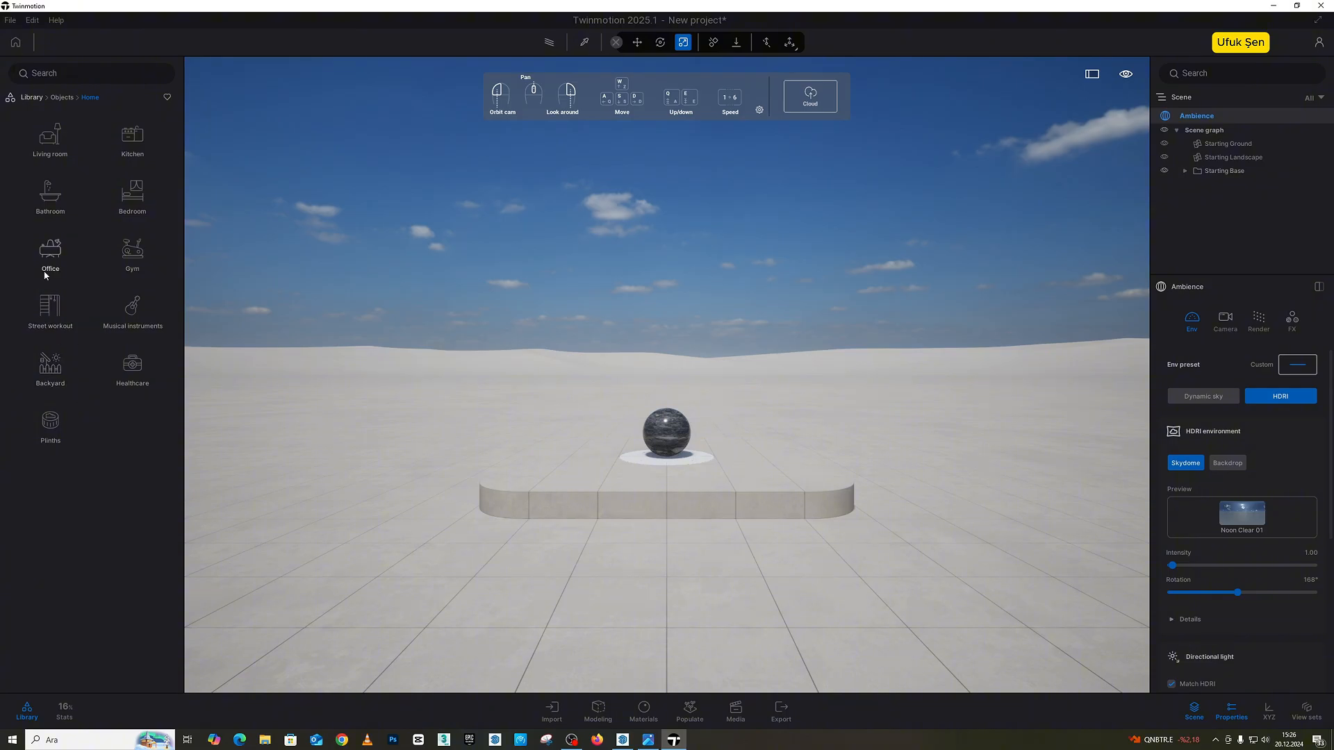
{"action": "left_click", "coordinate": [49, 143]}
{"action": "left_click", "coordinate": [53, 190]}
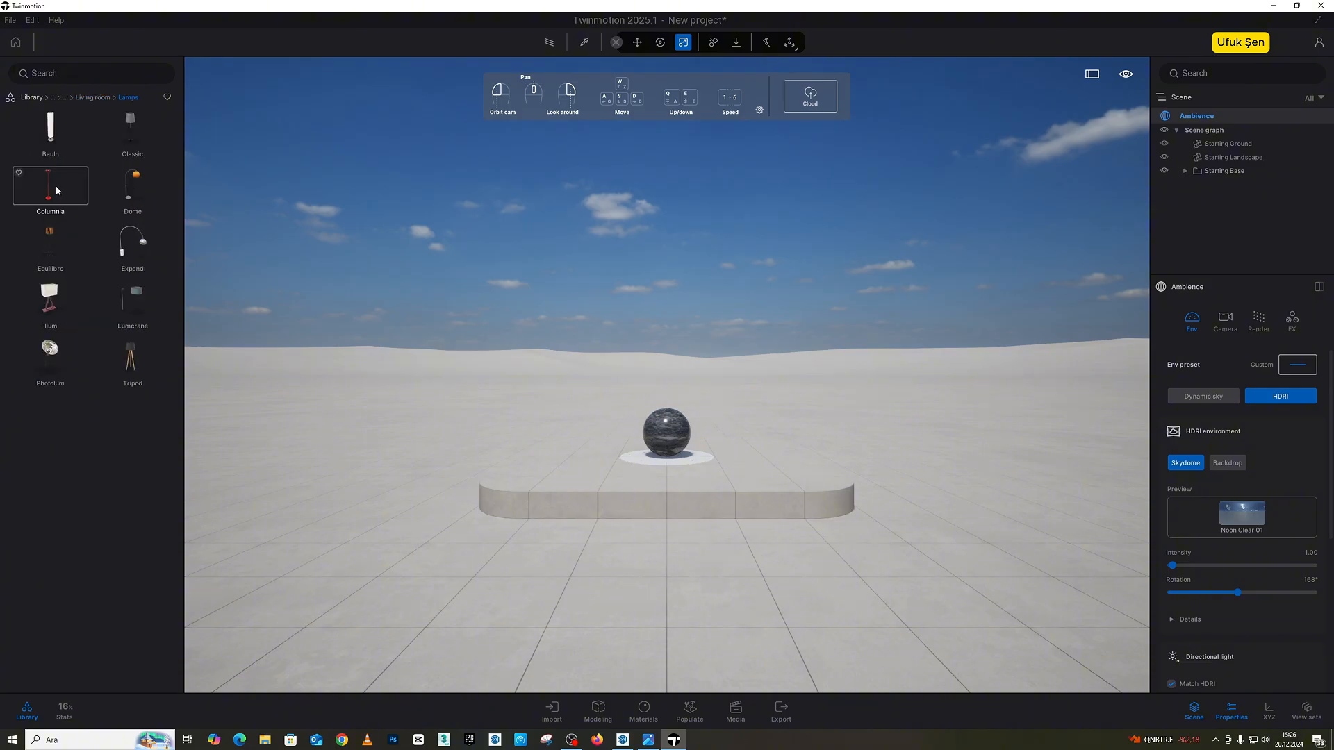
{"action": "left_click_drag", "start_coordinate": [464, 502], "coordinate": [566, 486]}
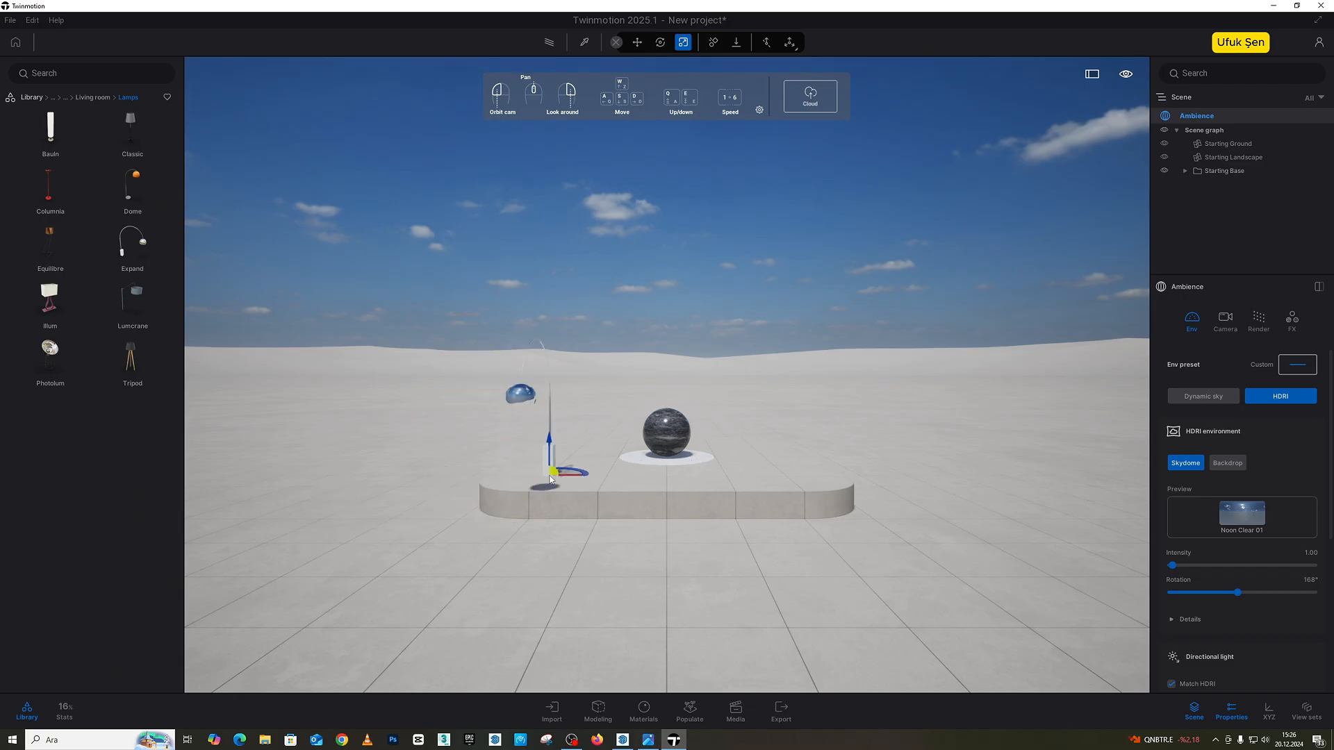
{"action": "left_click_drag", "start_coordinate": [730, 463], "coordinate": [800, 480]}
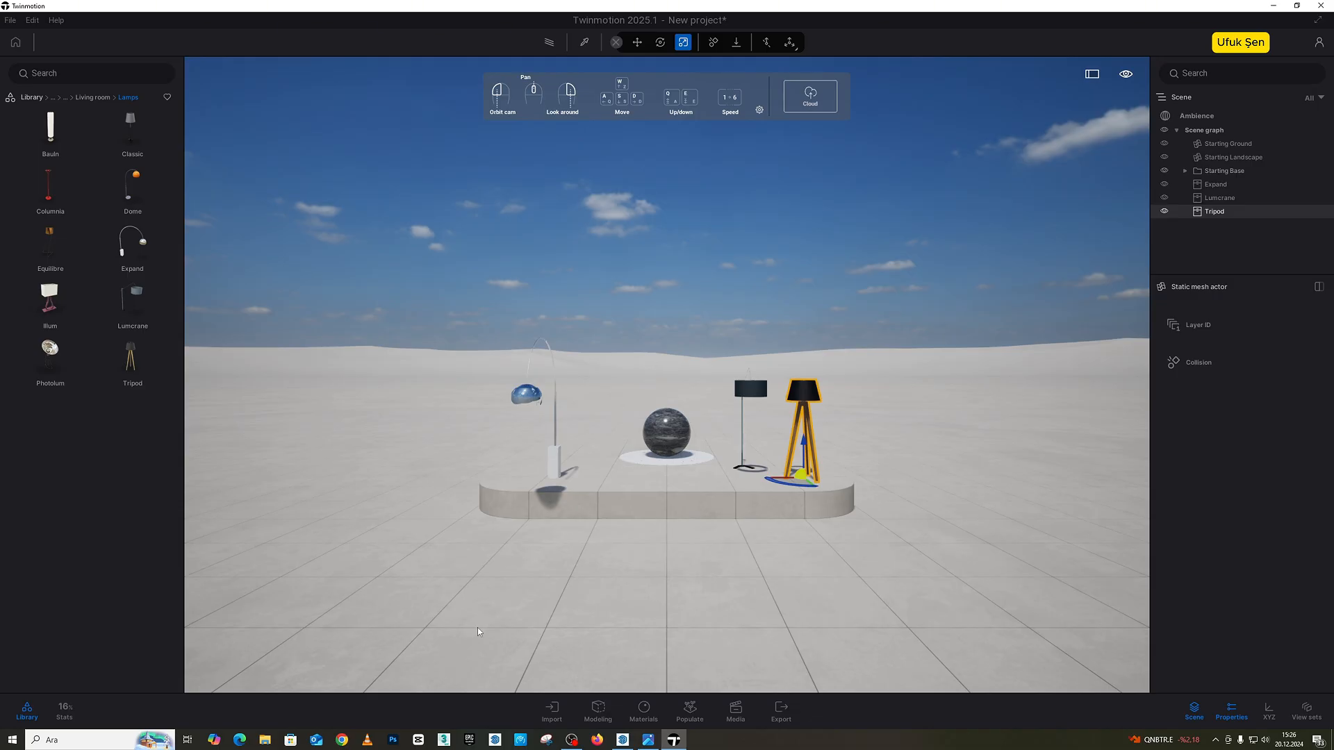
Step: Examine the model files and supported file types available for geometry import, and cancel without importing
{"action": "left_click", "coordinate": [550, 711]}
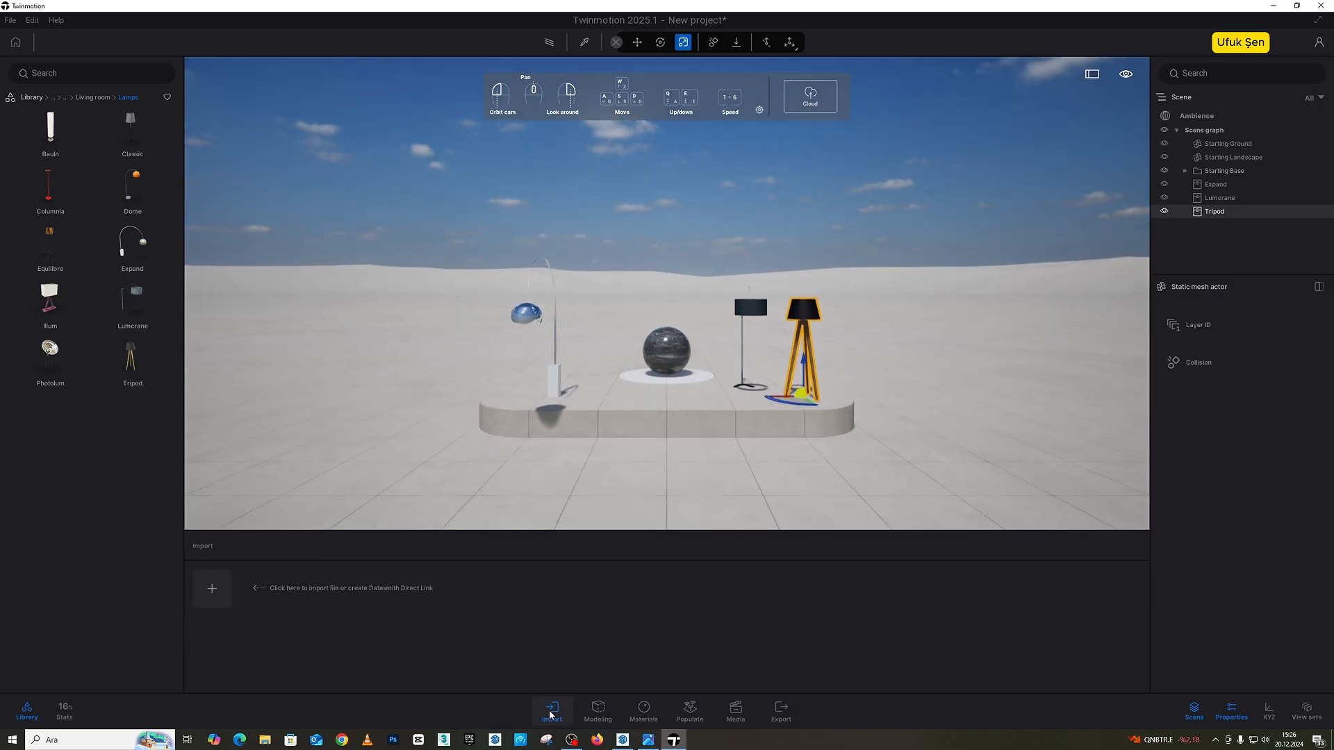
{"action": "left_click", "coordinate": [209, 591]}
{"action": "left_click", "coordinate": [712, 360]}
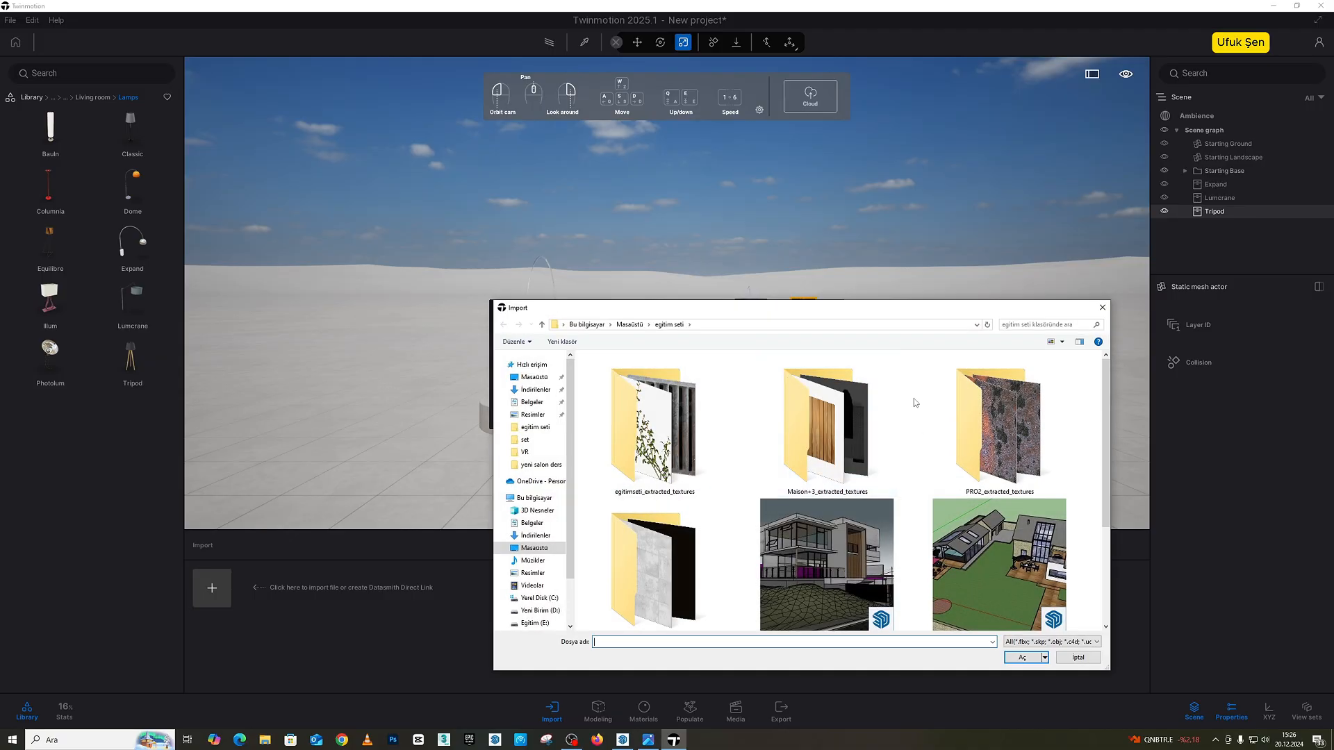
{"action": "left_click_drag", "start_coordinate": [875, 312], "coordinate": [690, 258]}
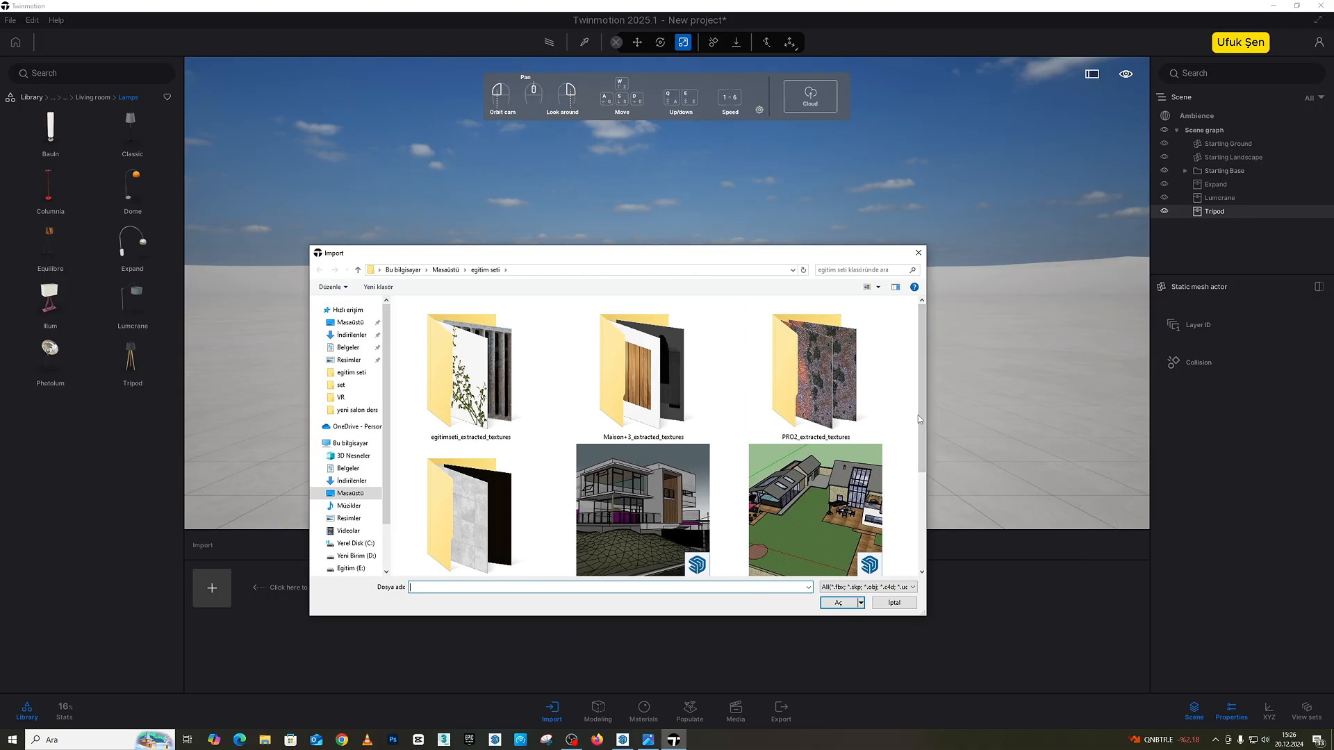
{"action": "left_click_drag", "start_coordinate": [919, 418], "coordinate": [896, 457]}
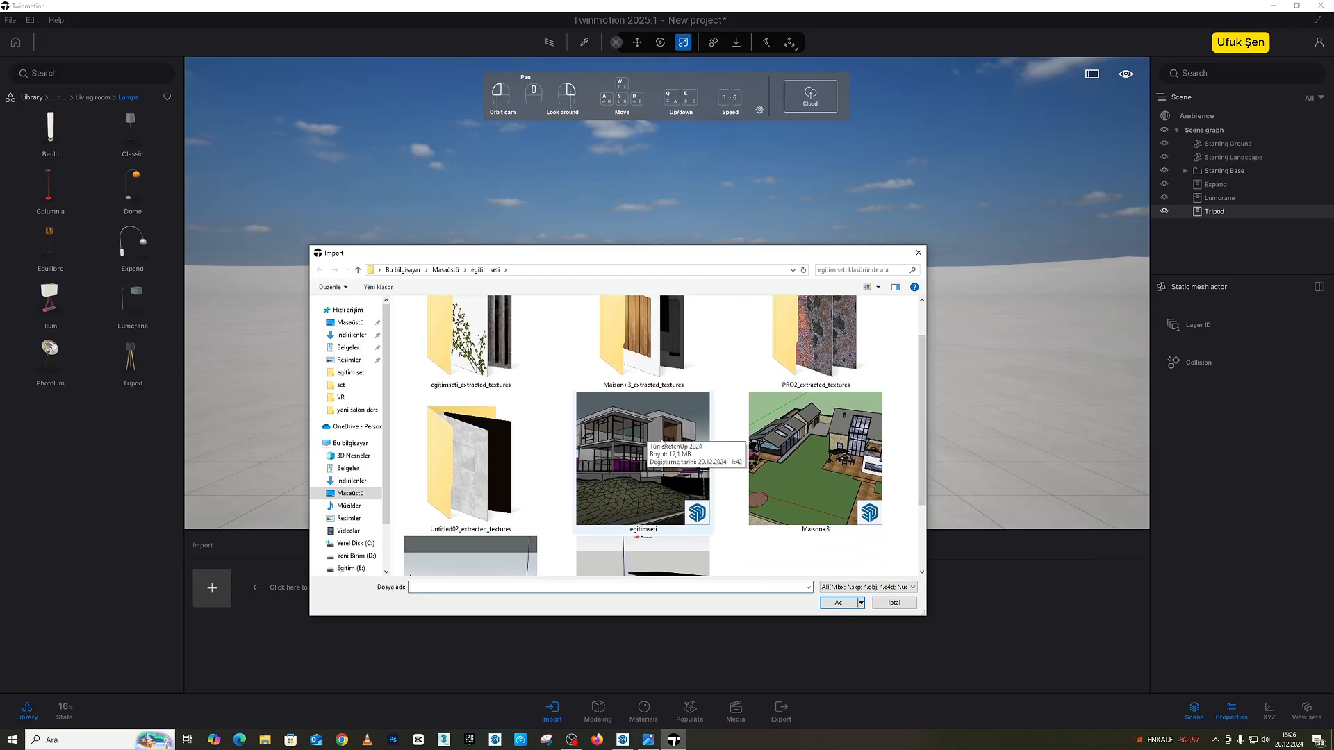
{"action": "left_click_drag", "start_coordinate": [898, 406], "coordinate": [912, 472]}
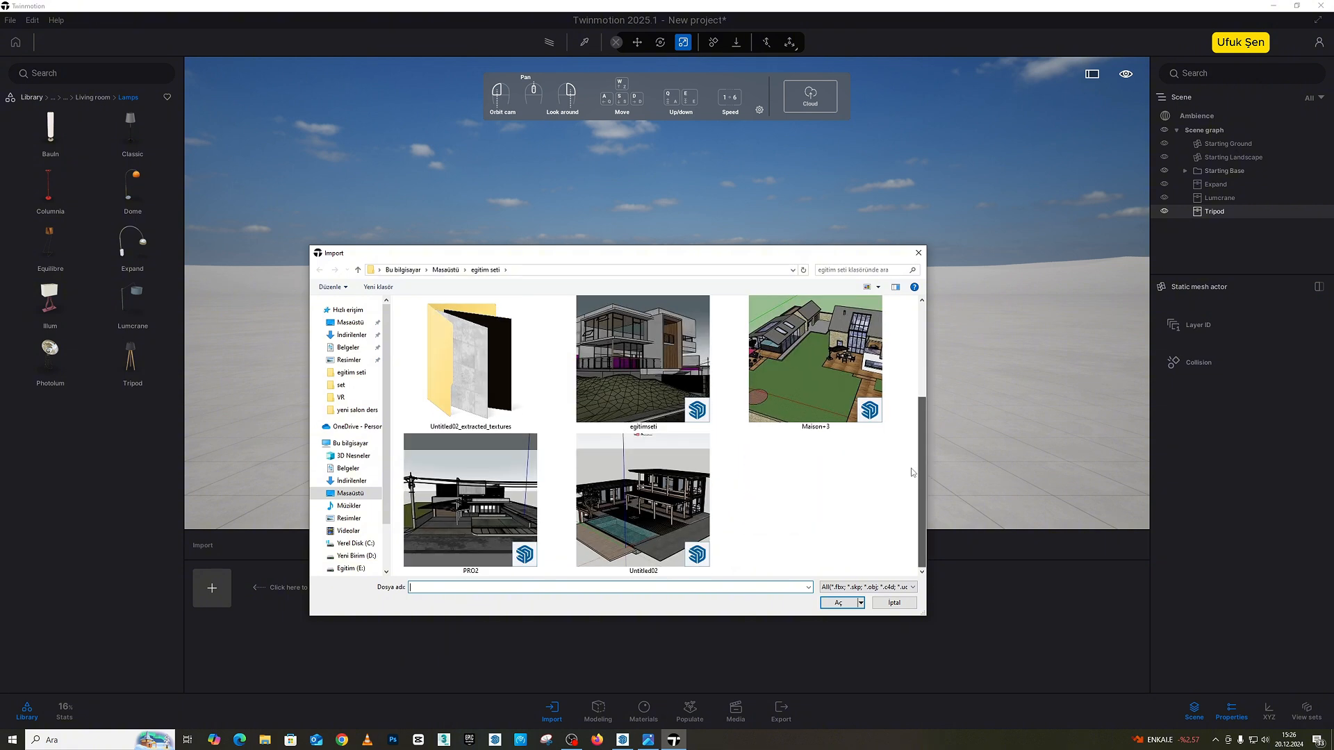
{"action": "left_click", "coordinate": [859, 589]}
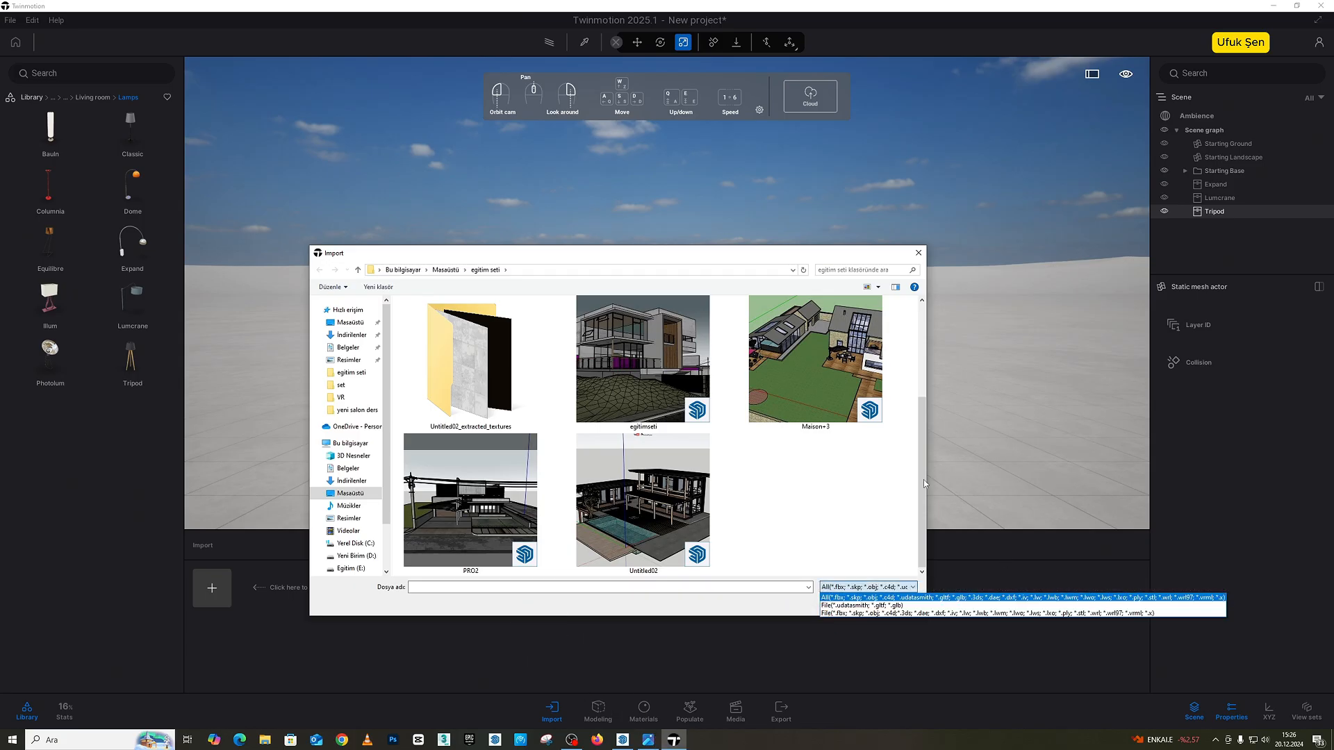
{"action": "left_click", "coordinate": [791, 455]}
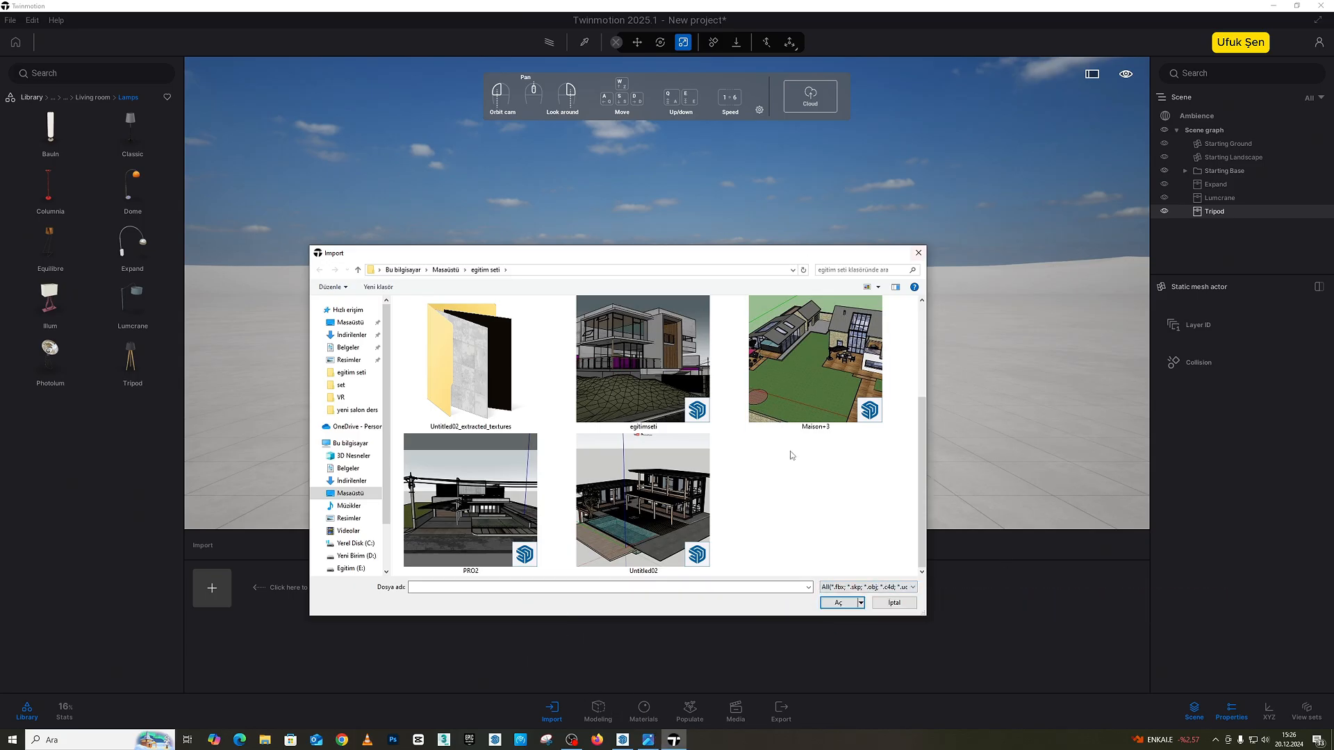
{"action": "left_click", "coordinate": [919, 254]}
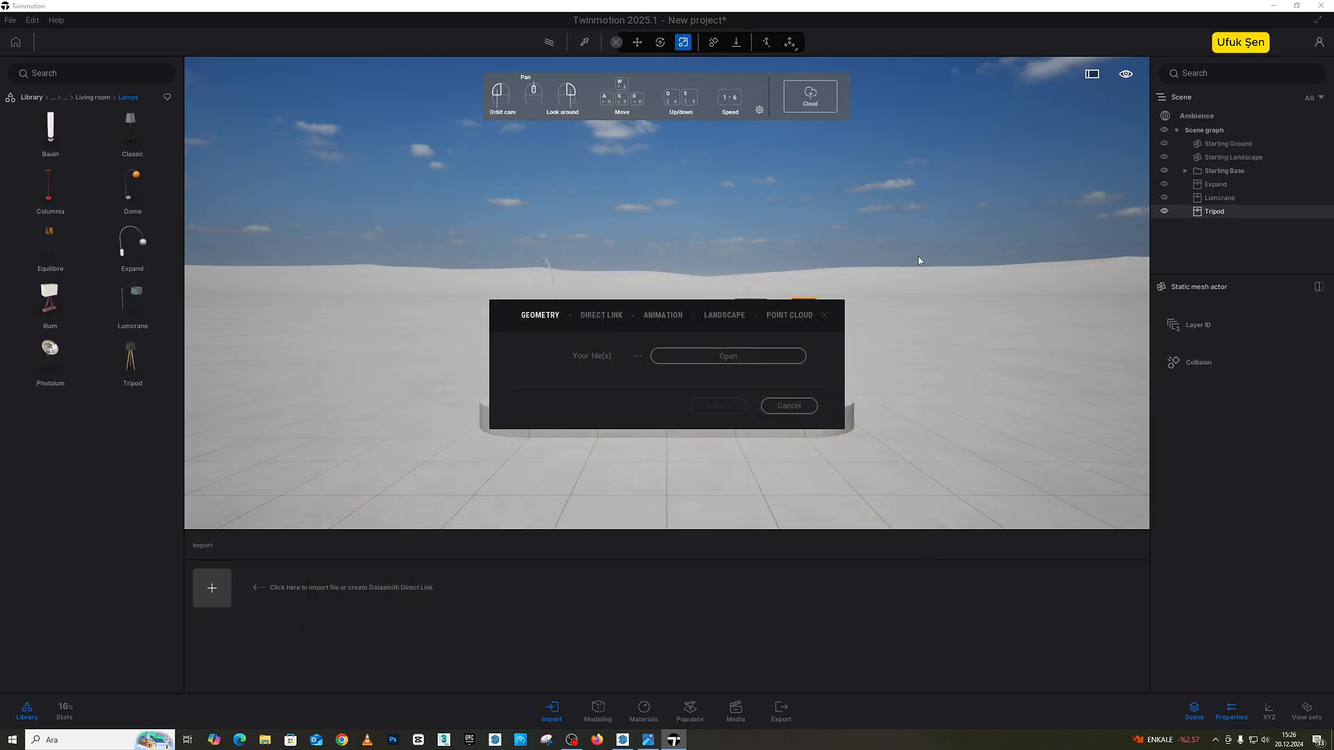
{"action": "left_click", "coordinate": [789, 406]}
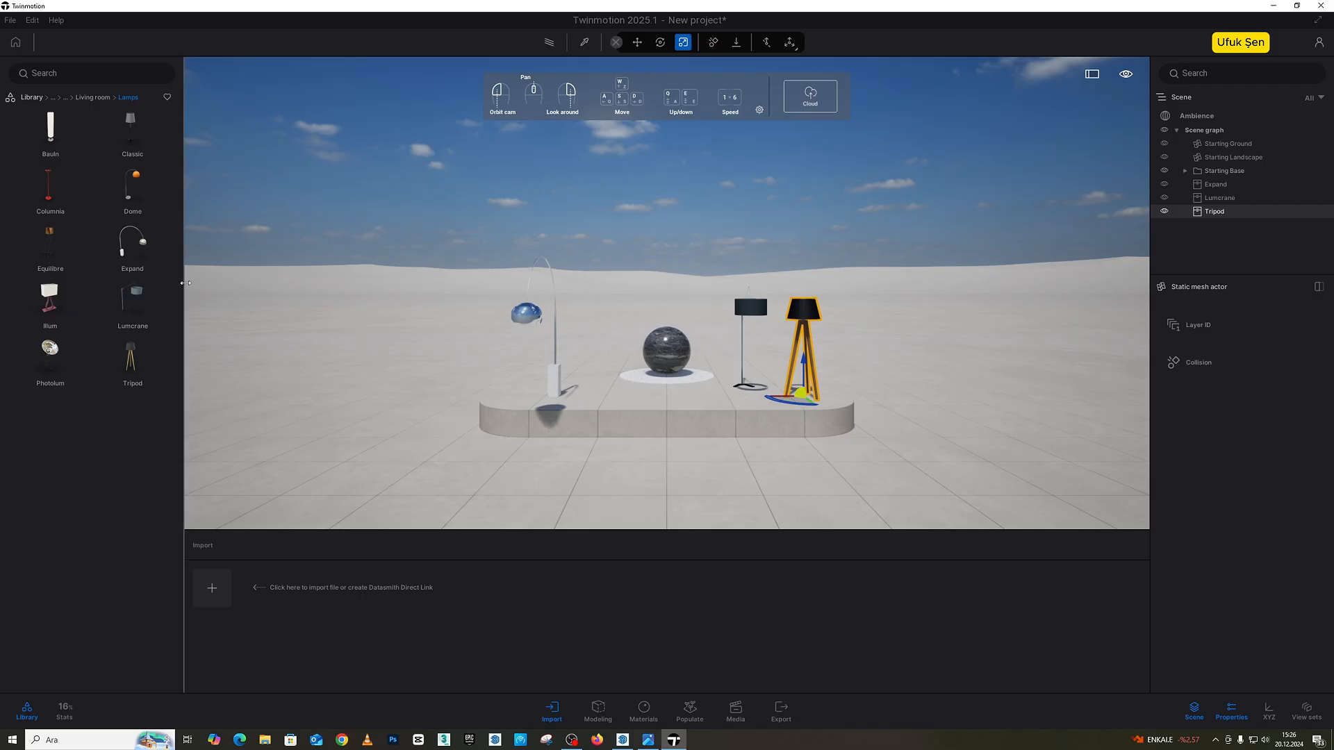
Step: Place a Lily bench from the City benches on the ground beside the base, next to the Tripod lamp
{"action": "left_click", "coordinate": [93, 99]}
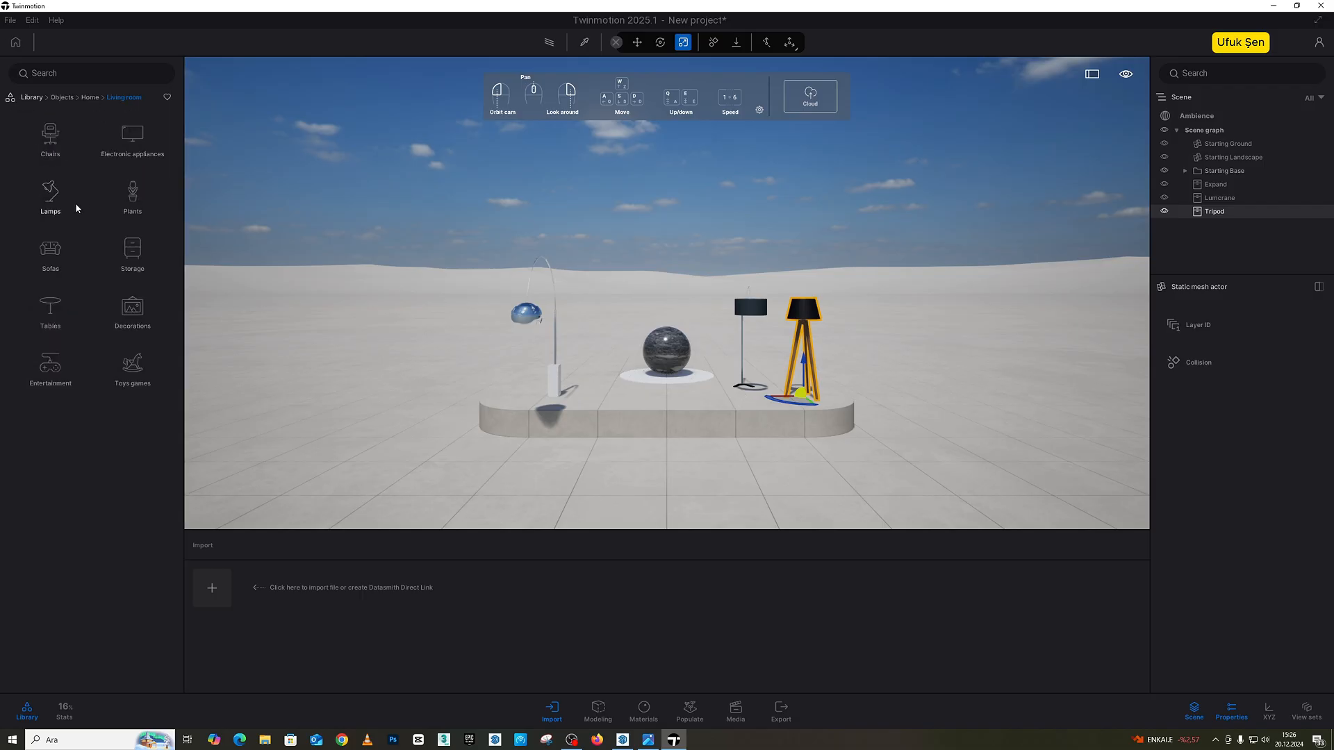
{"action": "left_click", "coordinate": [89, 99]}
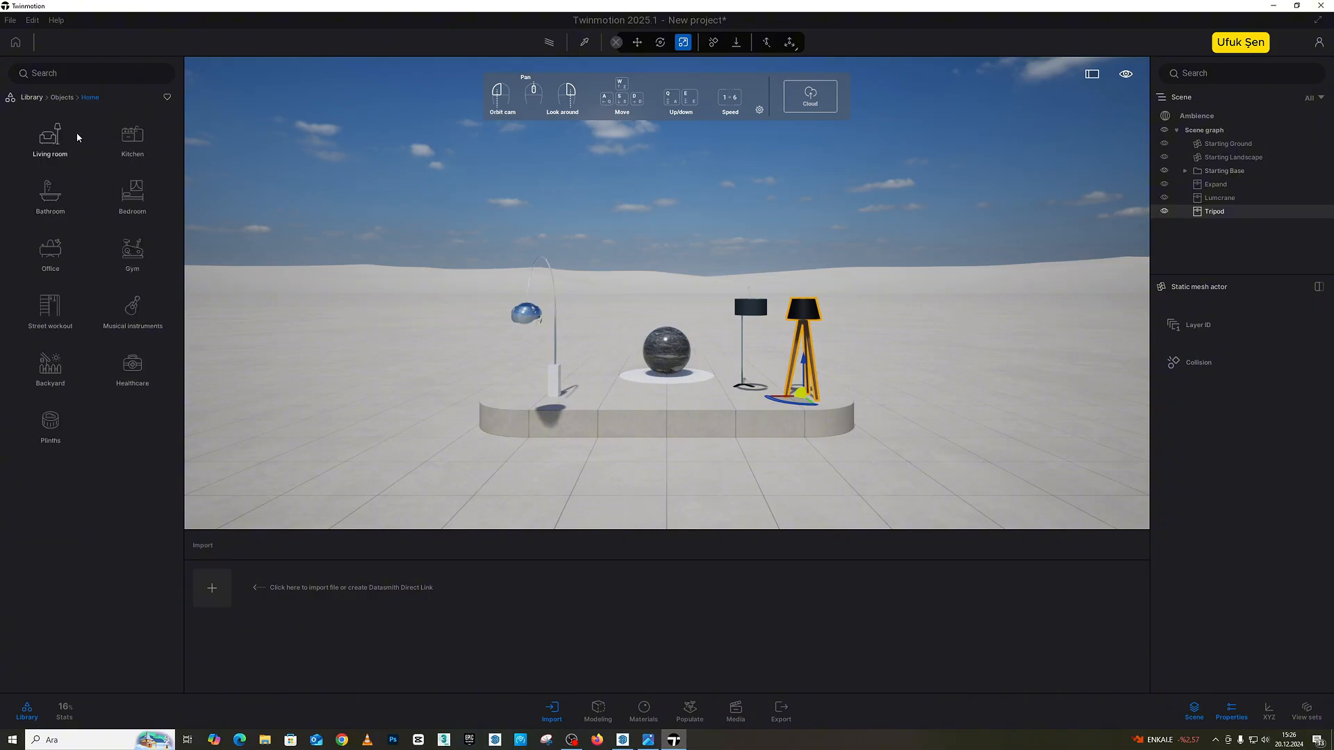
{"action": "left_click", "coordinate": [62, 98]}
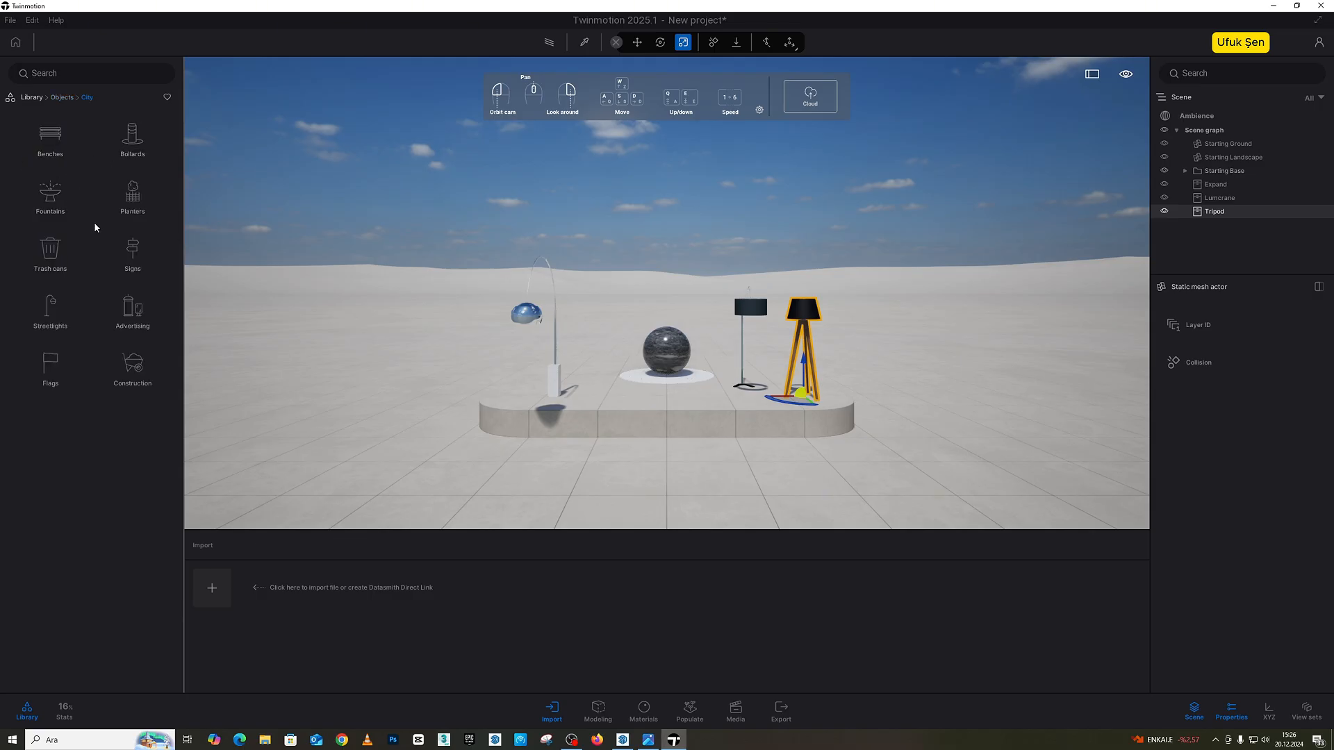
{"action": "left_click", "coordinate": [58, 140]}
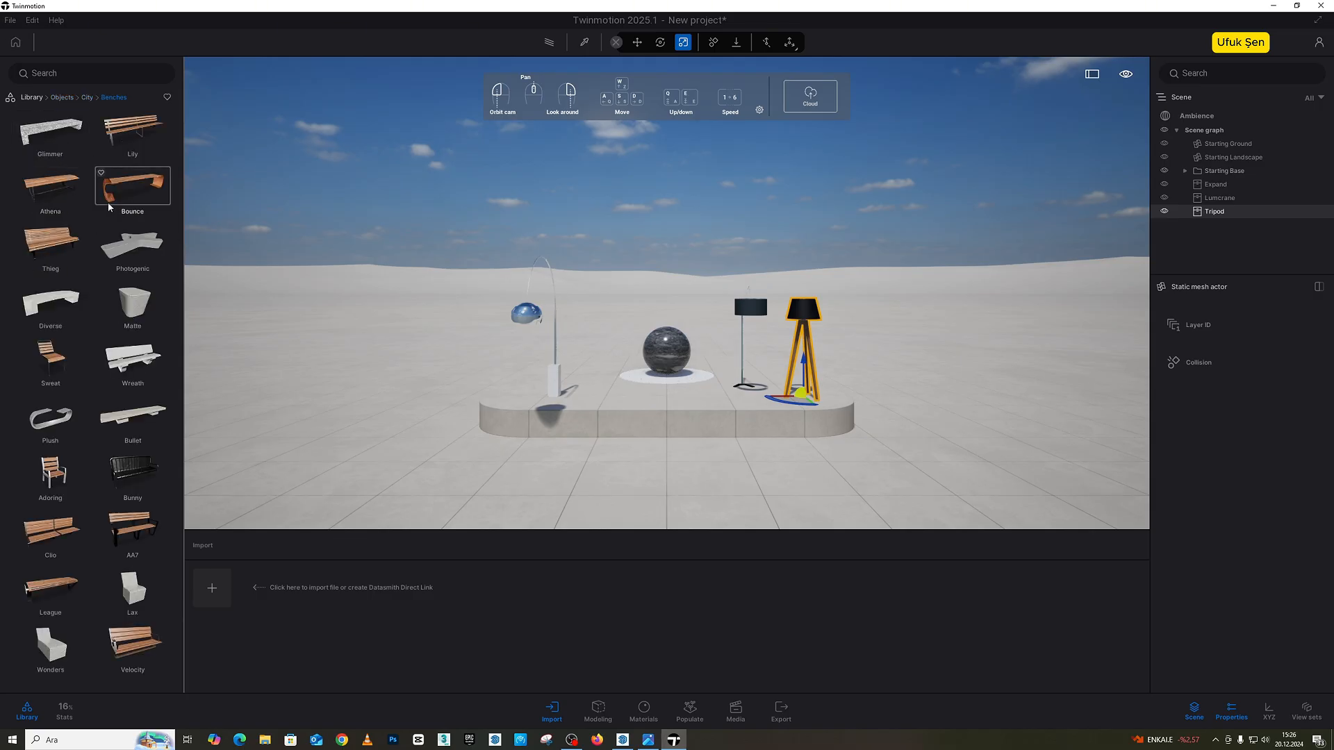
{"action": "left_click_drag", "start_coordinate": [128, 135], "coordinate": [949, 421]}
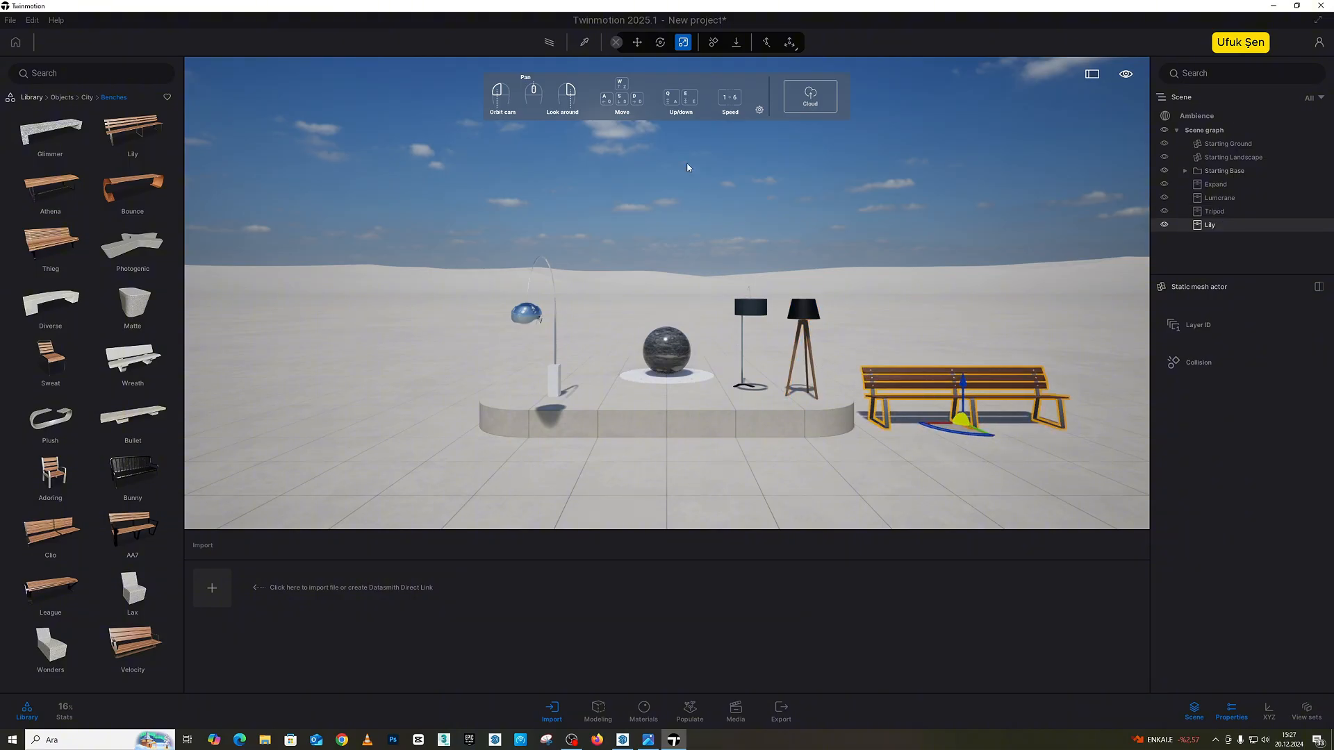
Step: Try out a Starting Ground primitive in the scene and delete it
{"action": "left_click", "coordinate": [87, 98]}
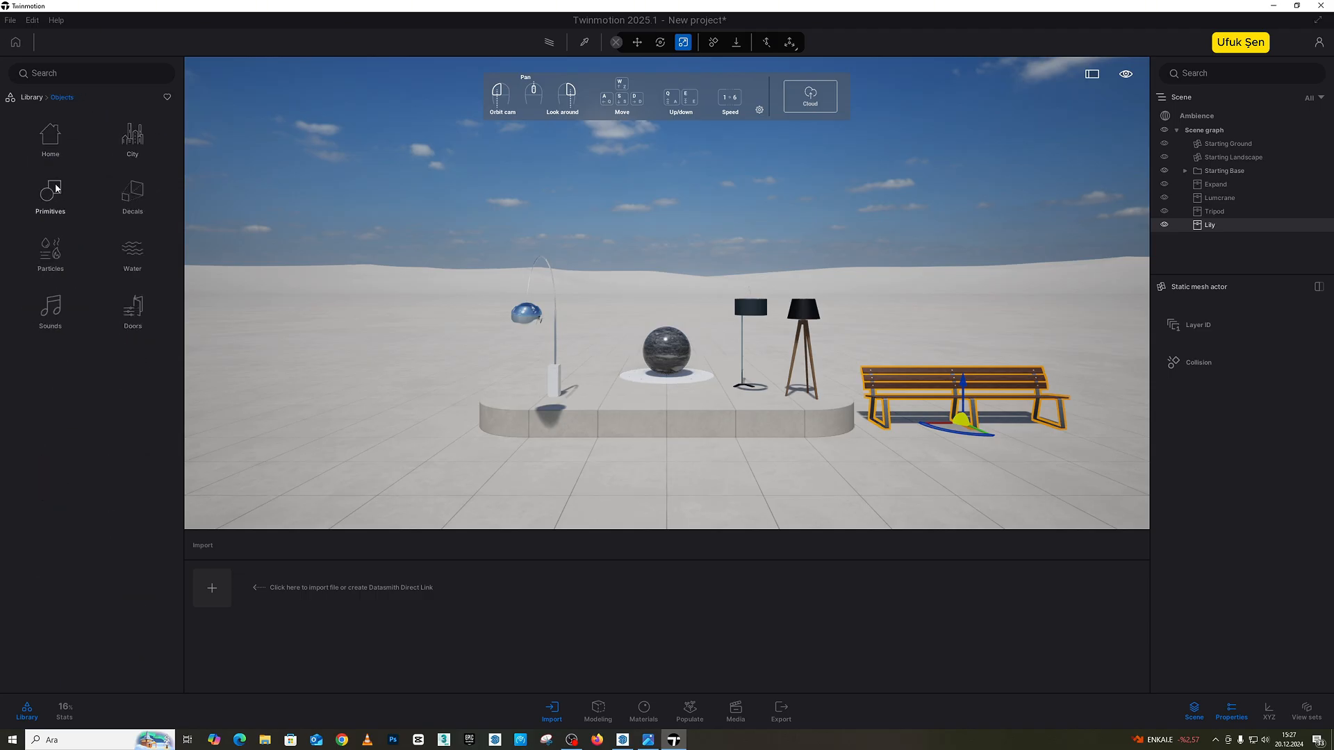
{"action": "left_click", "coordinate": [56, 188]}
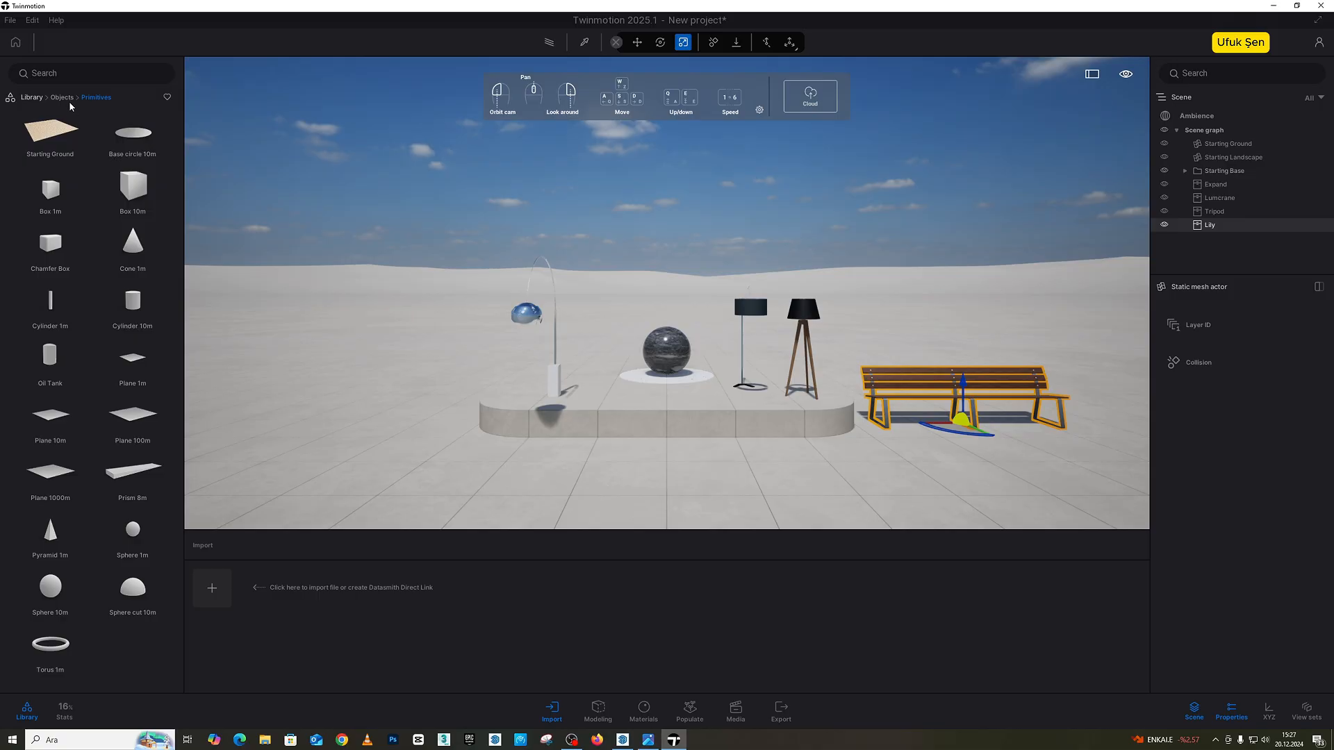
{"action": "left_click_drag", "start_coordinate": [539, 243], "coordinate": [521, 268]}
{"action": "scroll", "coordinate": [521, 269], "scroll_direction": "down", "scroll_amount": 5}
{"action": "left_click_drag", "start_coordinate": [56, 133], "coordinate": [821, 376]}
{"action": "key", "text": "Delete"}
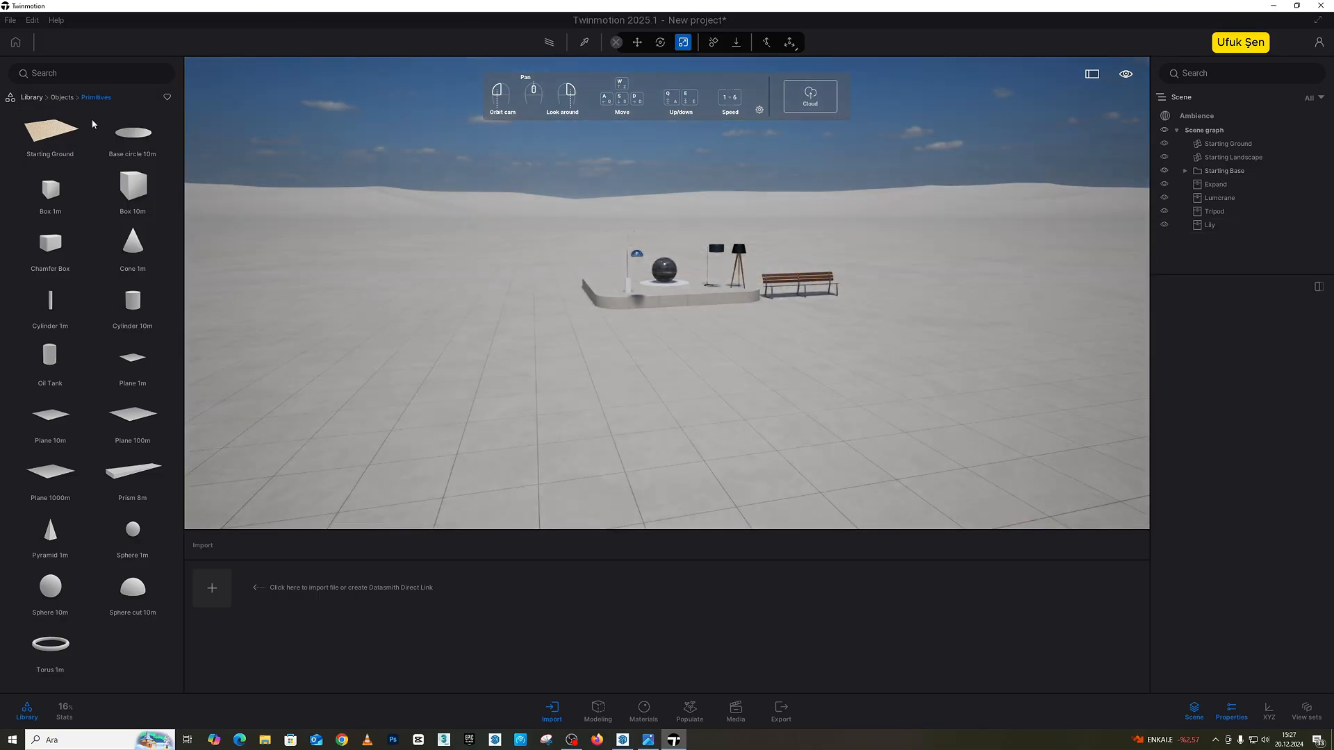
Step: Place the Aces and Ireland confetti particle effects on the ground in front of the base
{"action": "left_click", "coordinate": [62, 98]}
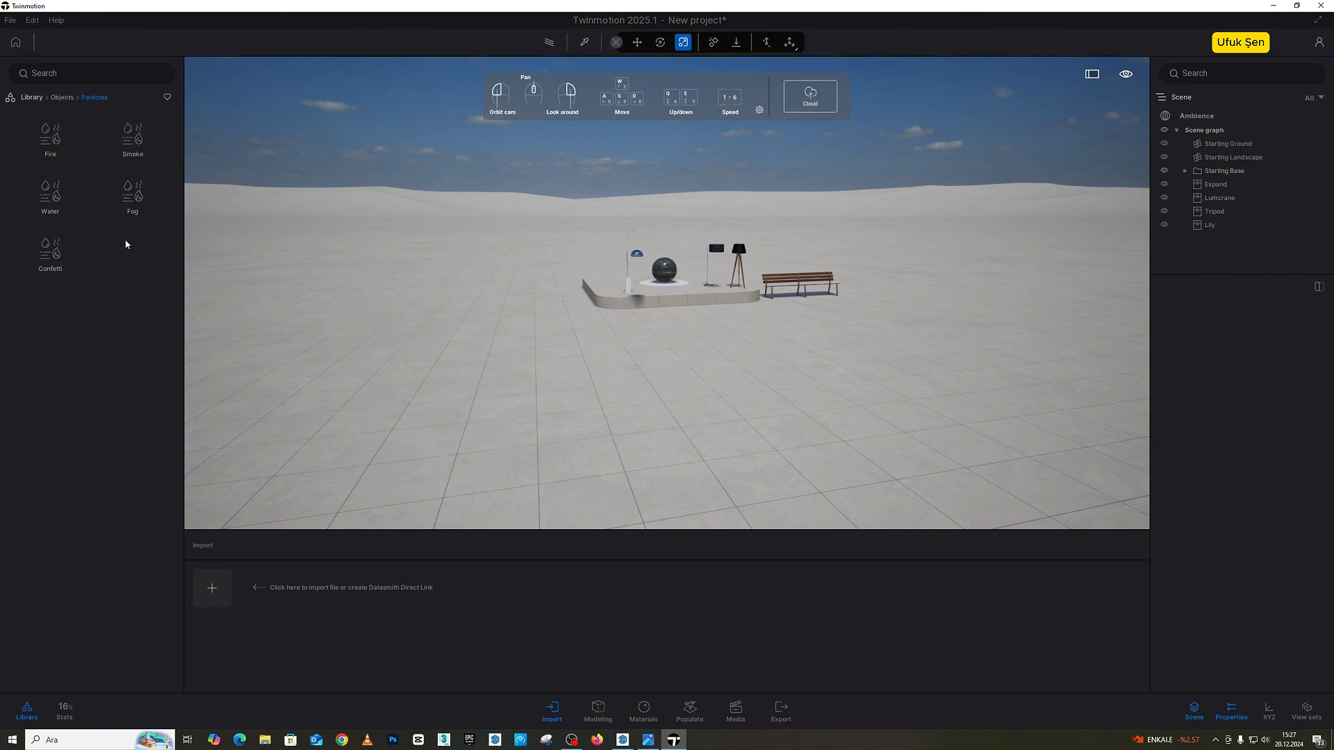
{"action": "left_click", "coordinate": [44, 256]}
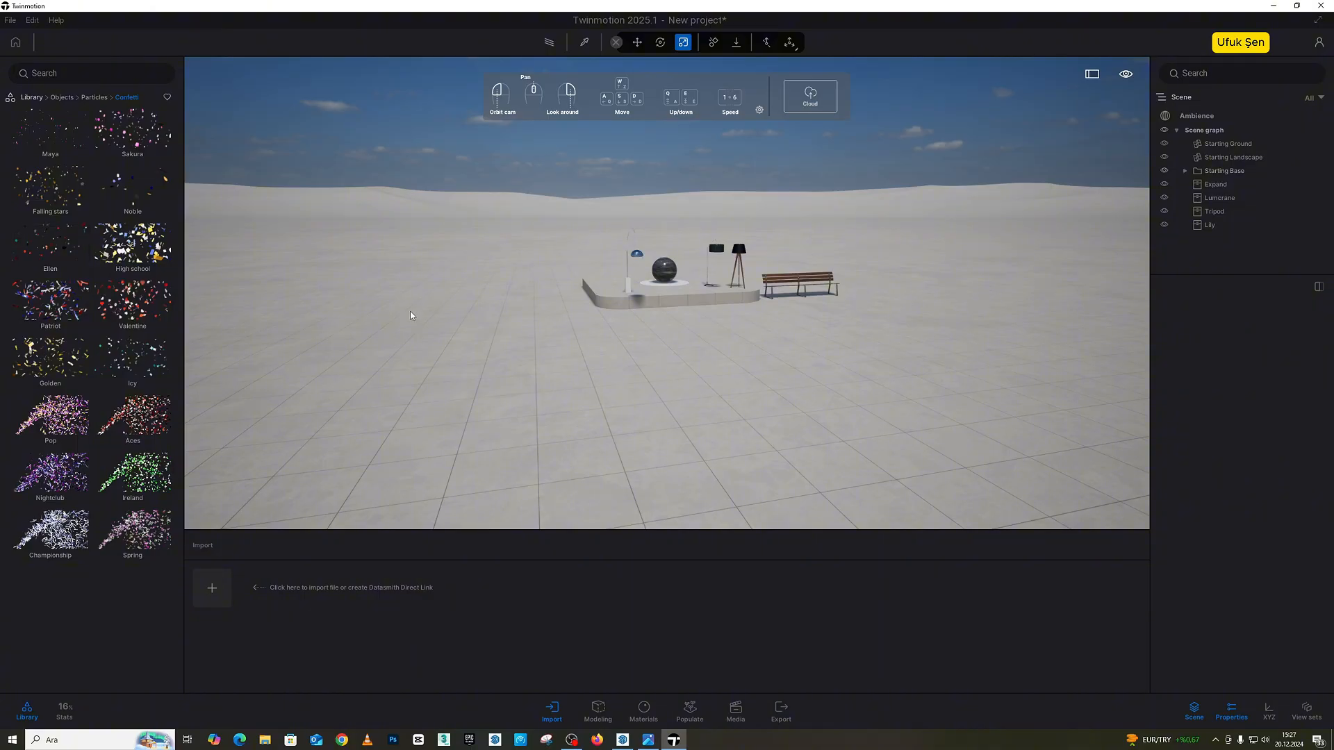
{"action": "left_click_drag", "start_coordinate": [630, 377], "coordinate": [628, 369]}
{"action": "key", "text": "w"}
{"action": "right_click_drag", "start_coordinate": [629, 371], "coordinate": [239, 460]}
{"action": "key", "text": "s"}
{"action": "left_click_drag", "start_coordinate": [858, 413], "coordinate": [858, 411]}
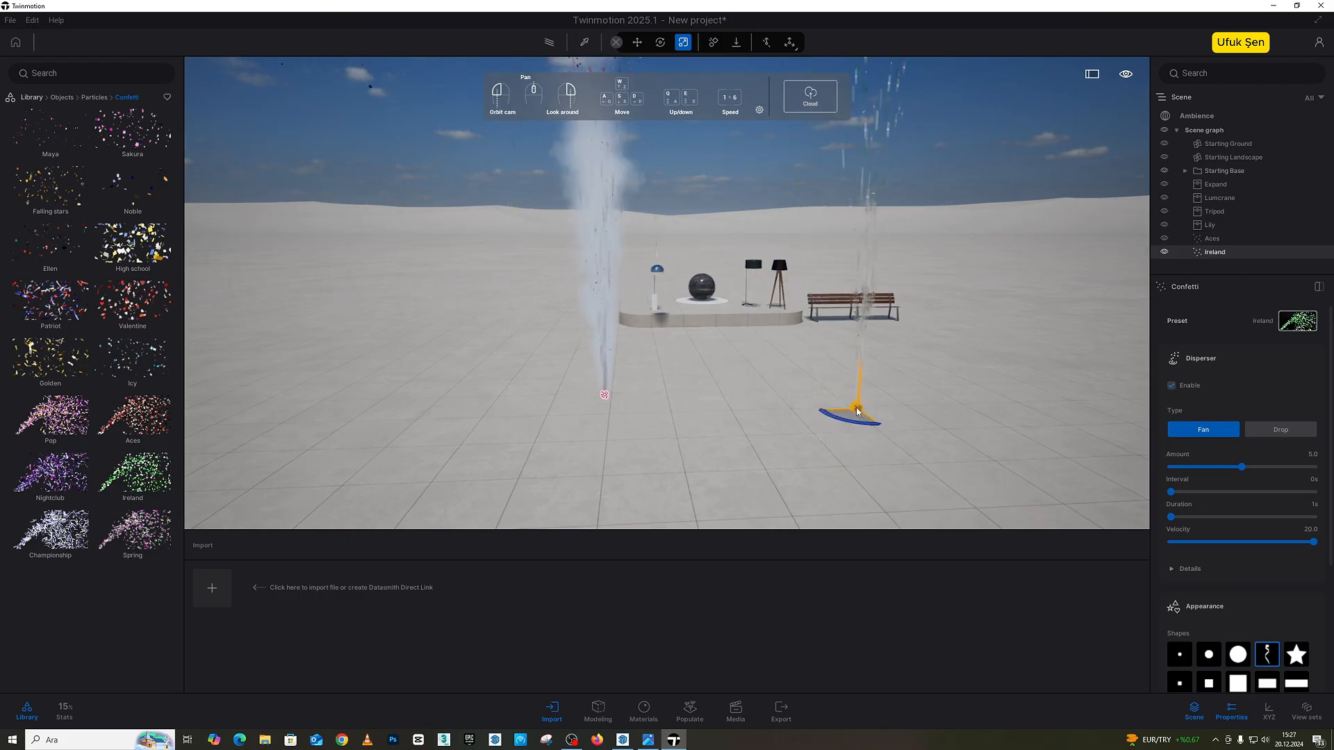
{"action": "key", "text": "s"}
{"action": "right_click_drag", "start_coordinate": [858, 411], "coordinate": [797, 367]}
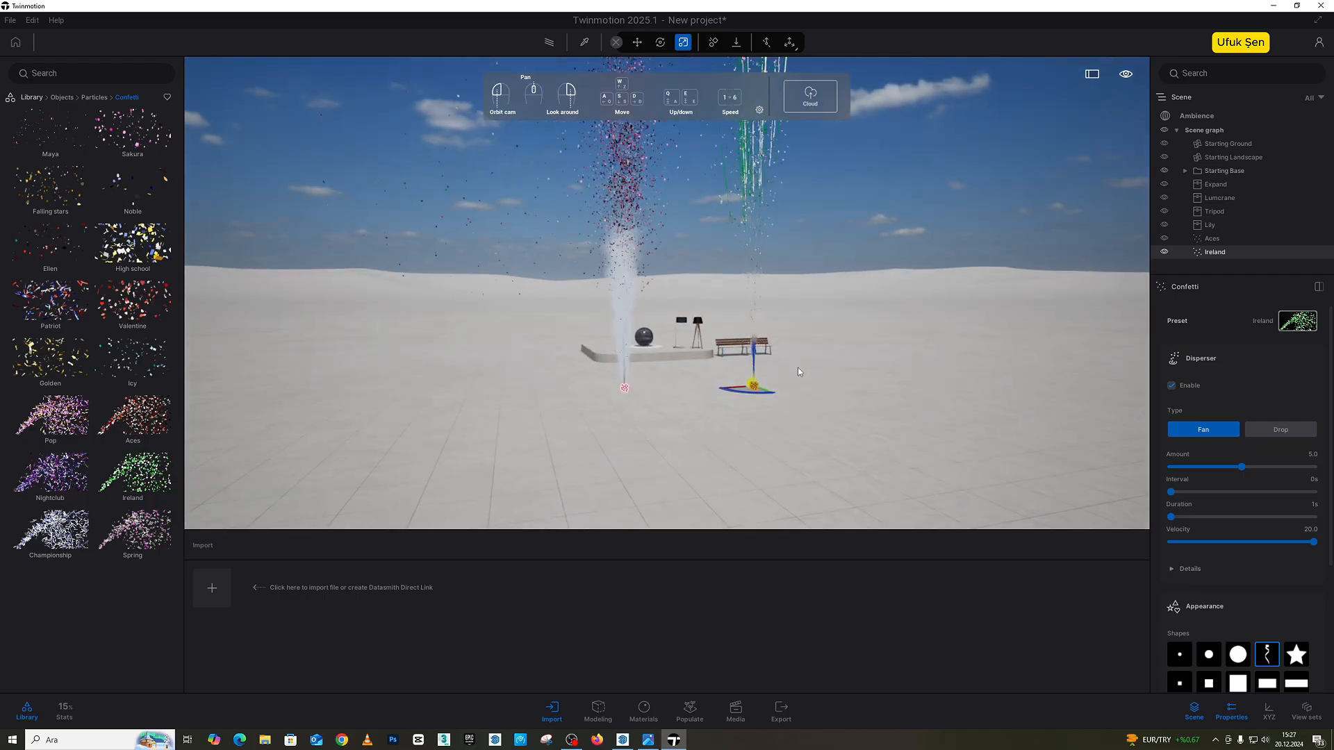
{"action": "scroll", "coordinate": [786, 357], "scroll_direction": "up", "scroll_amount": 3}
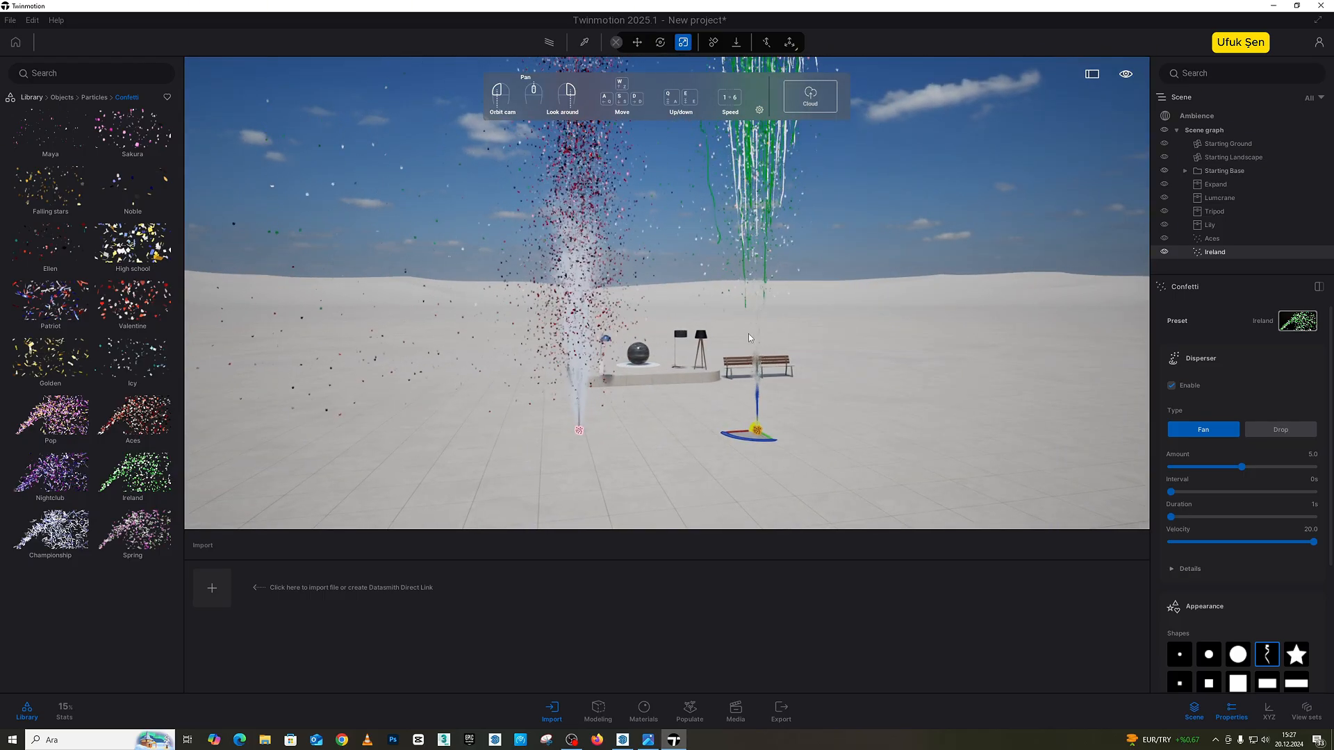
Step: Add the butterfly, heart, diamond, spade, long bar and star shapes to the Ireland confetti and turn off its club and ribbon shapes
{"action": "scroll", "coordinate": [1219, 512], "scroll_direction": "down", "scroll_amount": 3}
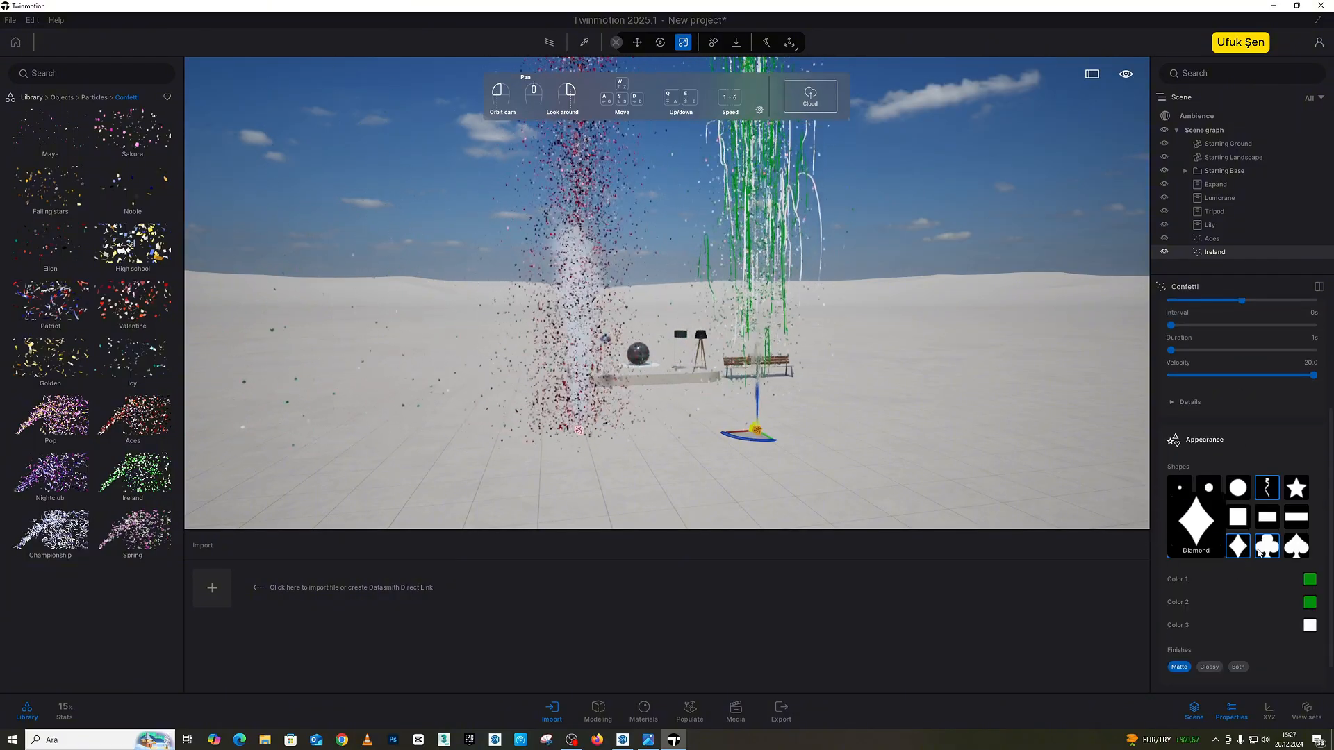
{"action": "left_click", "coordinate": [1264, 551]}
{"action": "left_click", "coordinate": [1294, 548]}
{"action": "left_click", "coordinate": [1297, 520]}
{"action": "left_click", "coordinate": [1297, 492]}
{"action": "left_click", "coordinate": [1269, 490]}
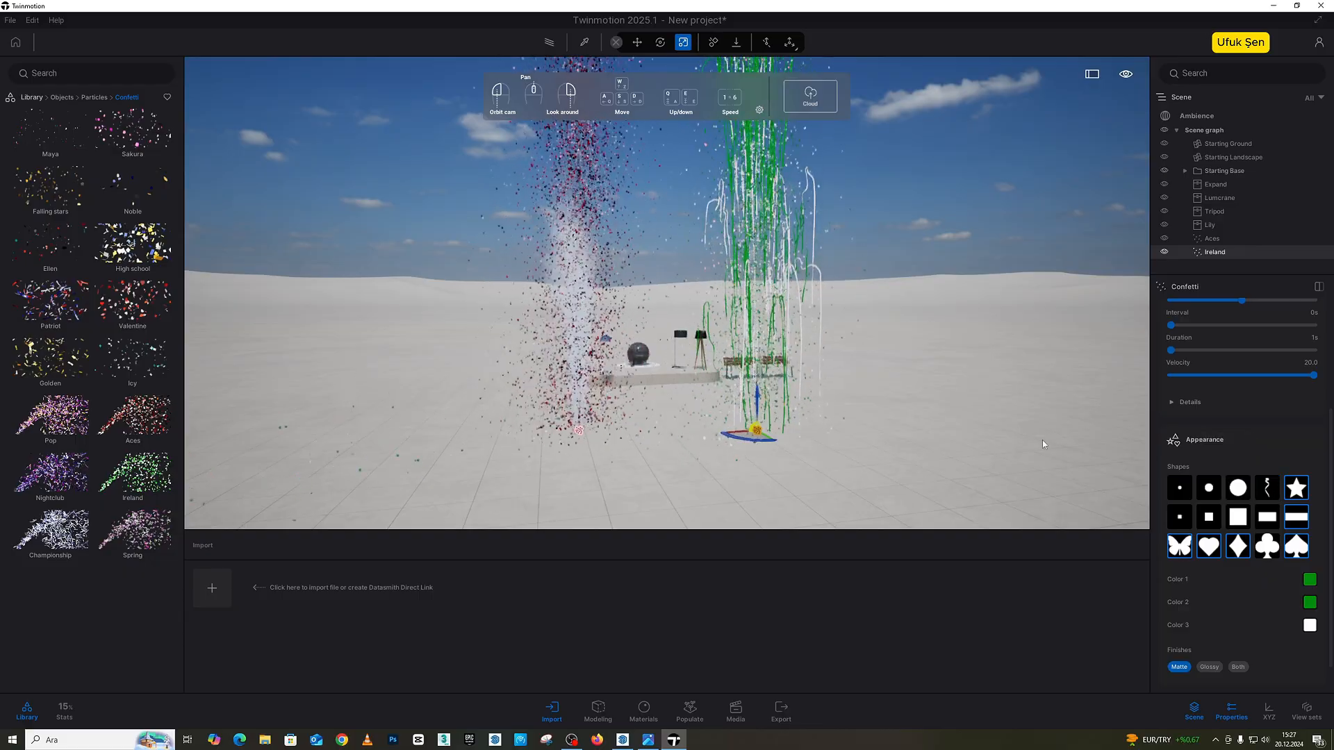
Step: Turn the ribbon shape back on for the Ireland confetti and view the effect up close and from farther back
{"action": "key", "text": "w"}
{"action": "right_click_drag", "start_coordinate": [848, 360], "coordinate": [888, 403]}
{"action": "key", "text": "s"}
{"action": "left_click", "coordinate": [1270, 489]}
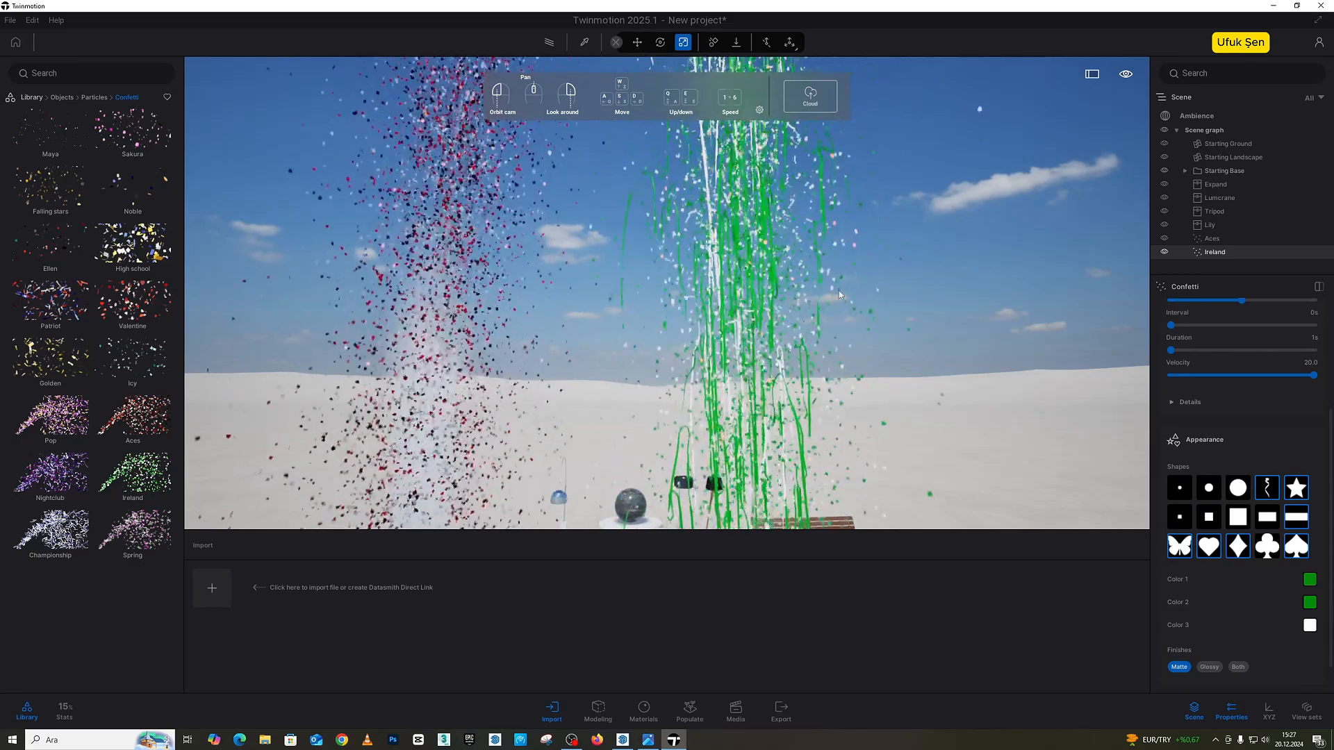
{"action": "key", "text": "s"}
{"action": "right_click_drag", "start_coordinate": [849, 290], "coordinate": [840, 323]}
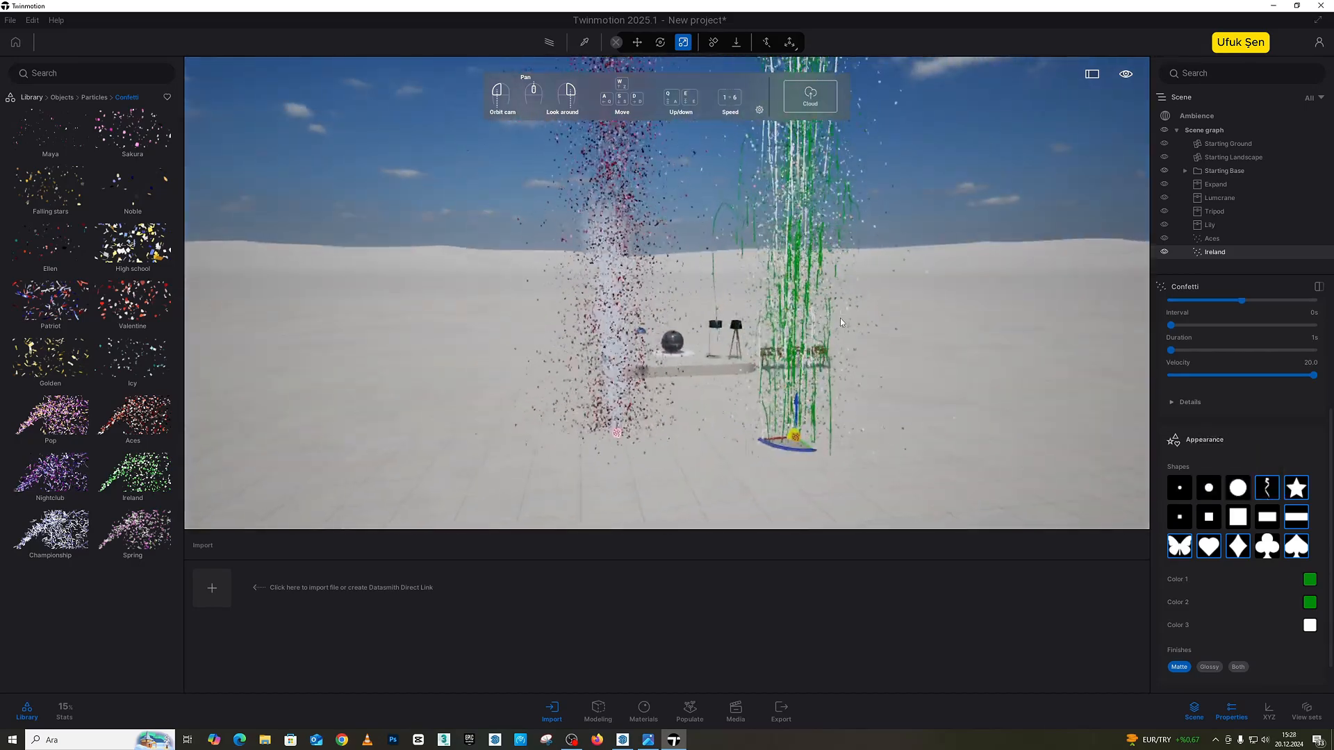
{"action": "scroll", "coordinate": [840, 323], "scroll_direction": "up", "scroll_amount": 3}
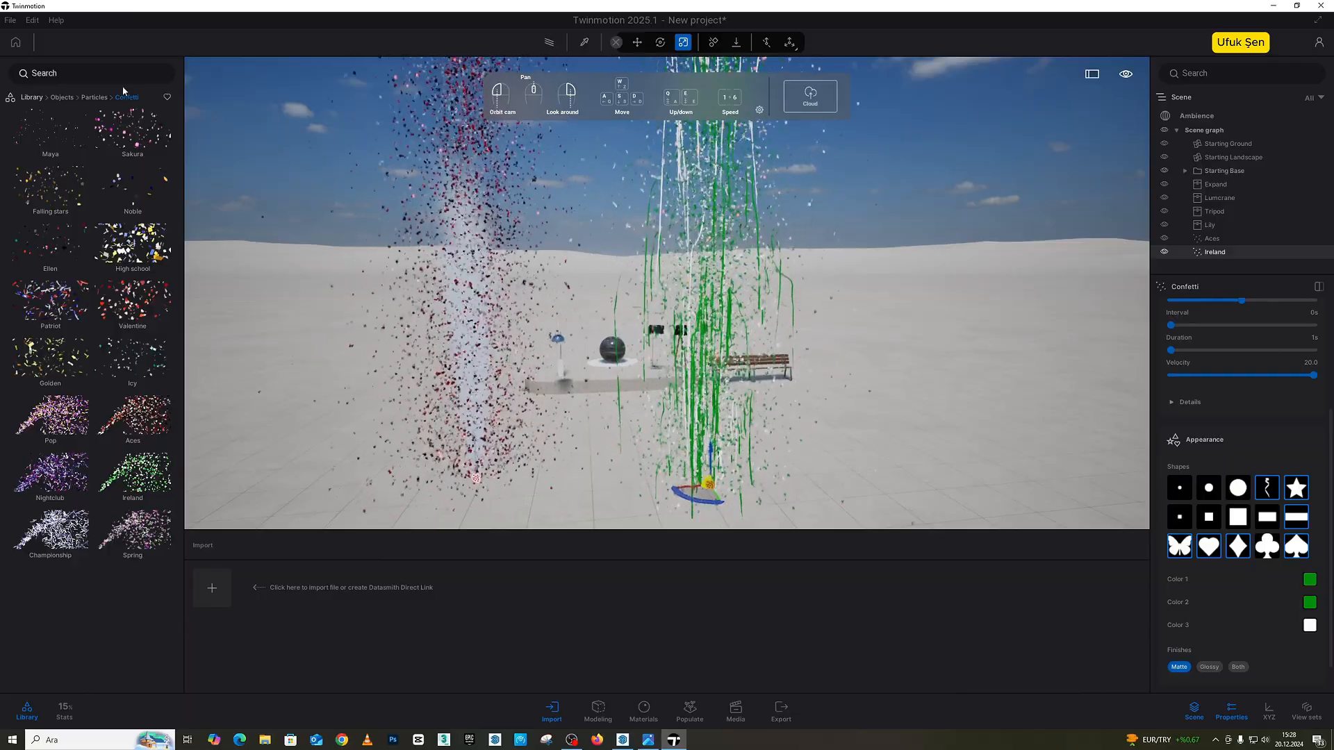
Step: Place the Small fog bank particle effect on the ground beside the bench
{"action": "left_click", "coordinate": [95, 97]}
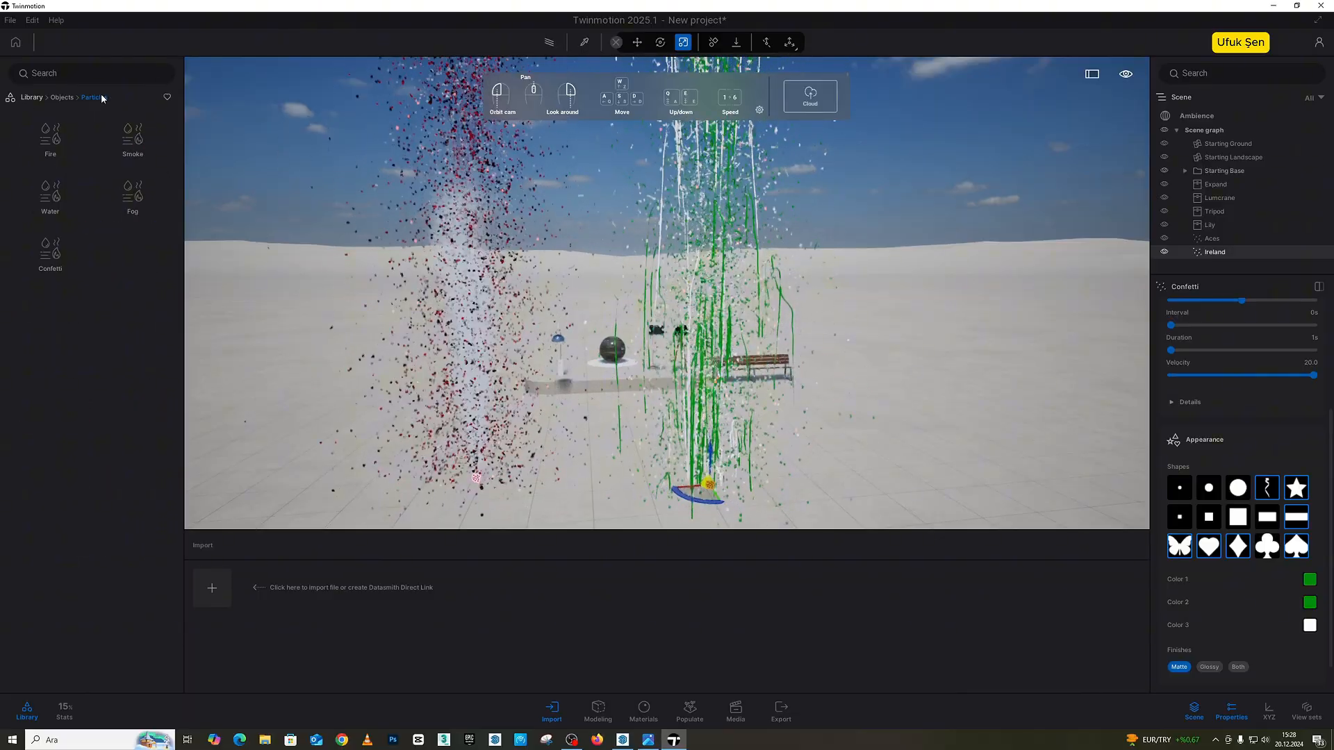
{"action": "left_click", "coordinate": [132, 191]}
{"action": "left_click_drag", "start_coordinate": [50, 136], "coordinate": [792, 408]}
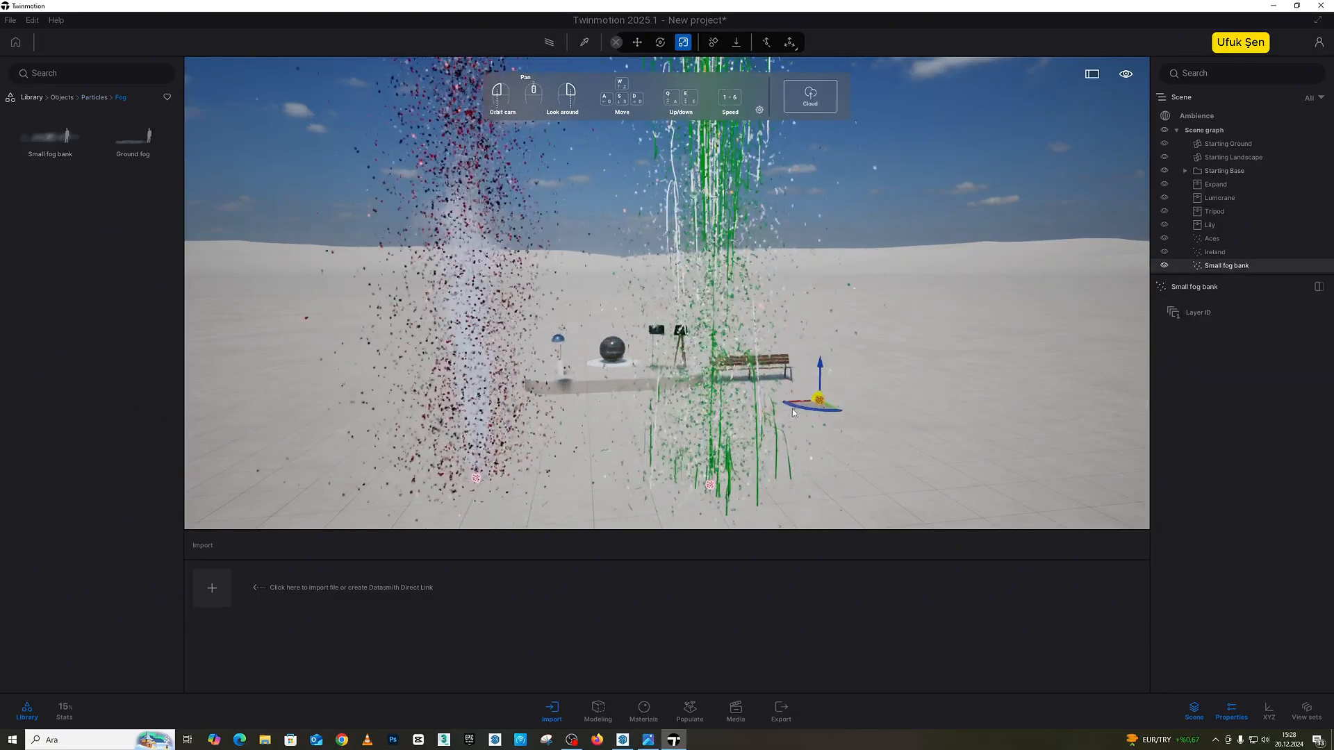
{"action": "scroll", "coordinate": [792, 409], "scroll_direction": "down", "scroll_amount": 5}
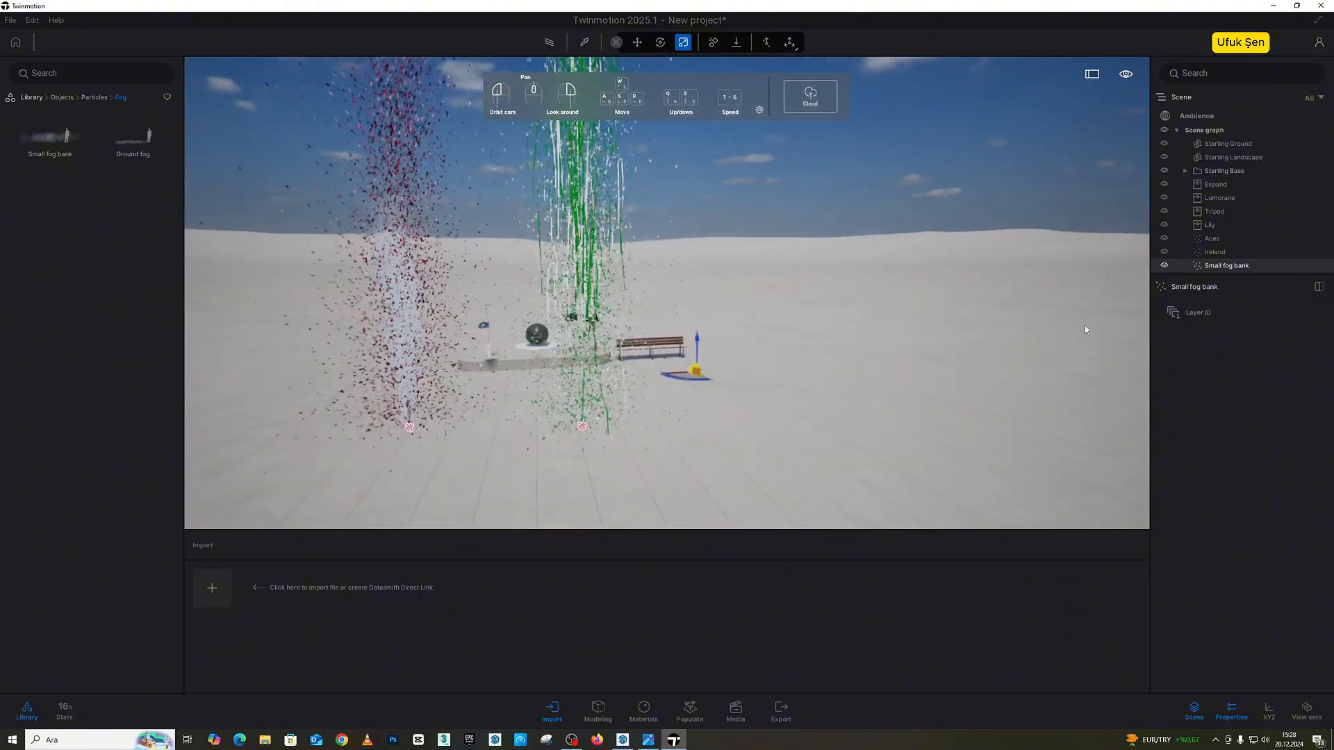
Step: Switch the environment to dynamic sky, apply the Sunrise glow preset and view the fog with the rising sun
{"action": "left_click", "coordinate": [1196, 115]}
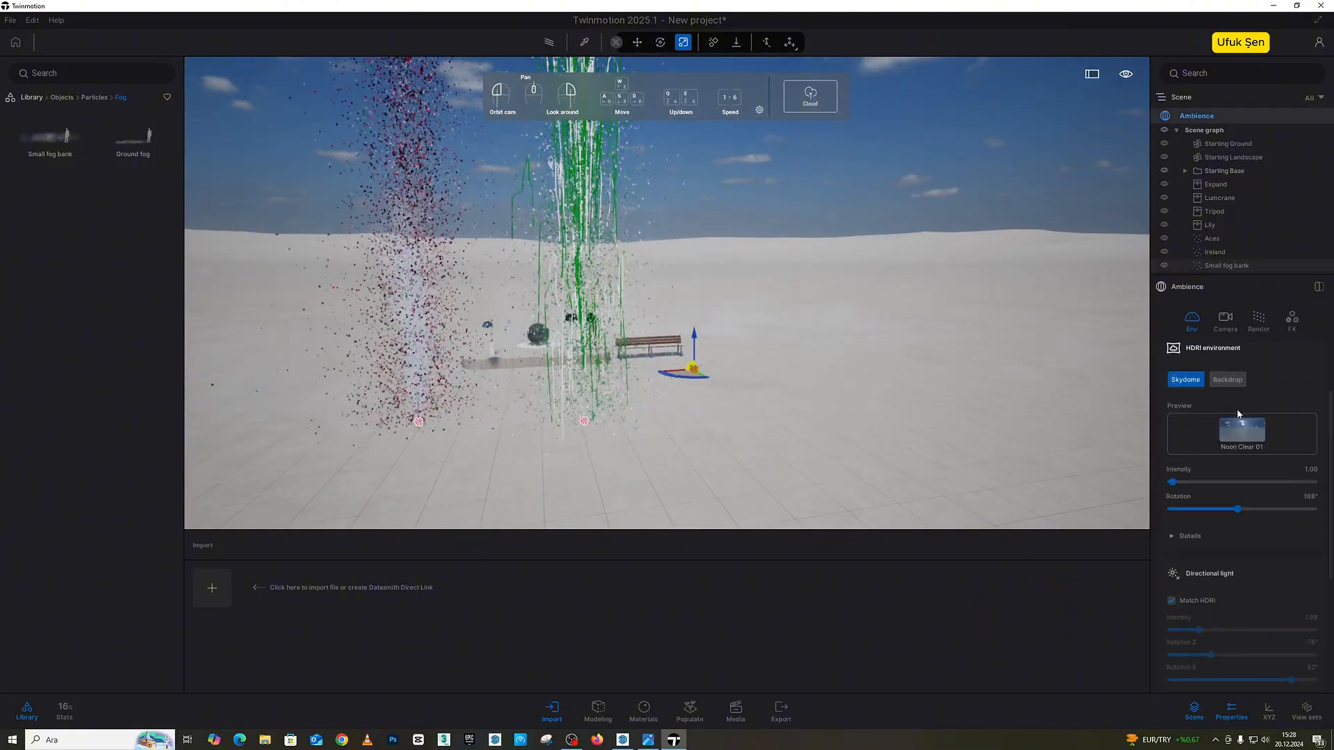
{"action": "scroll", "coordinate": [1234, 384], "scroll_direction": "up", "scroll_amount": 3}
{"action": "left_click", "coordinate": [1202, 379]}
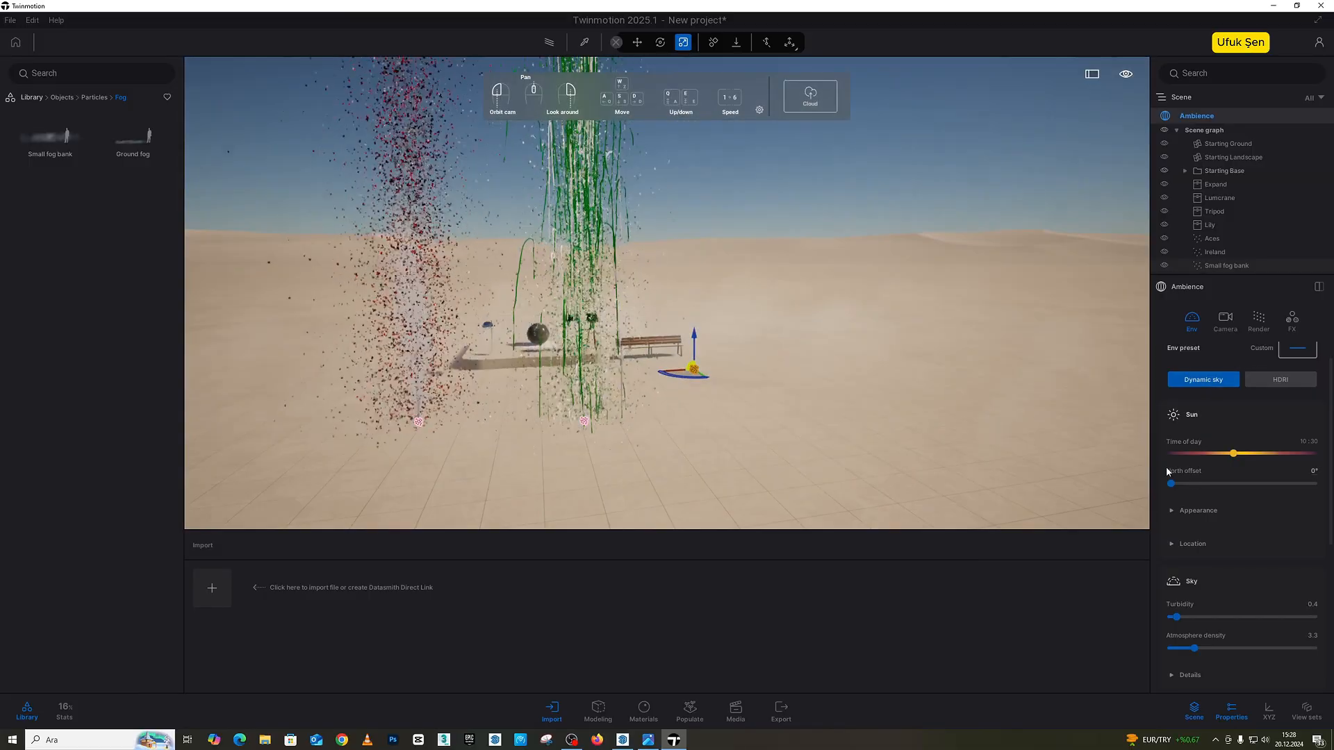
{"action": "scroll", "coordinate": [1217, 447], "scroll_direction": "up", "scroll_amount": 1}
{"action": "left_click", "coordinate": [1296, 364]}
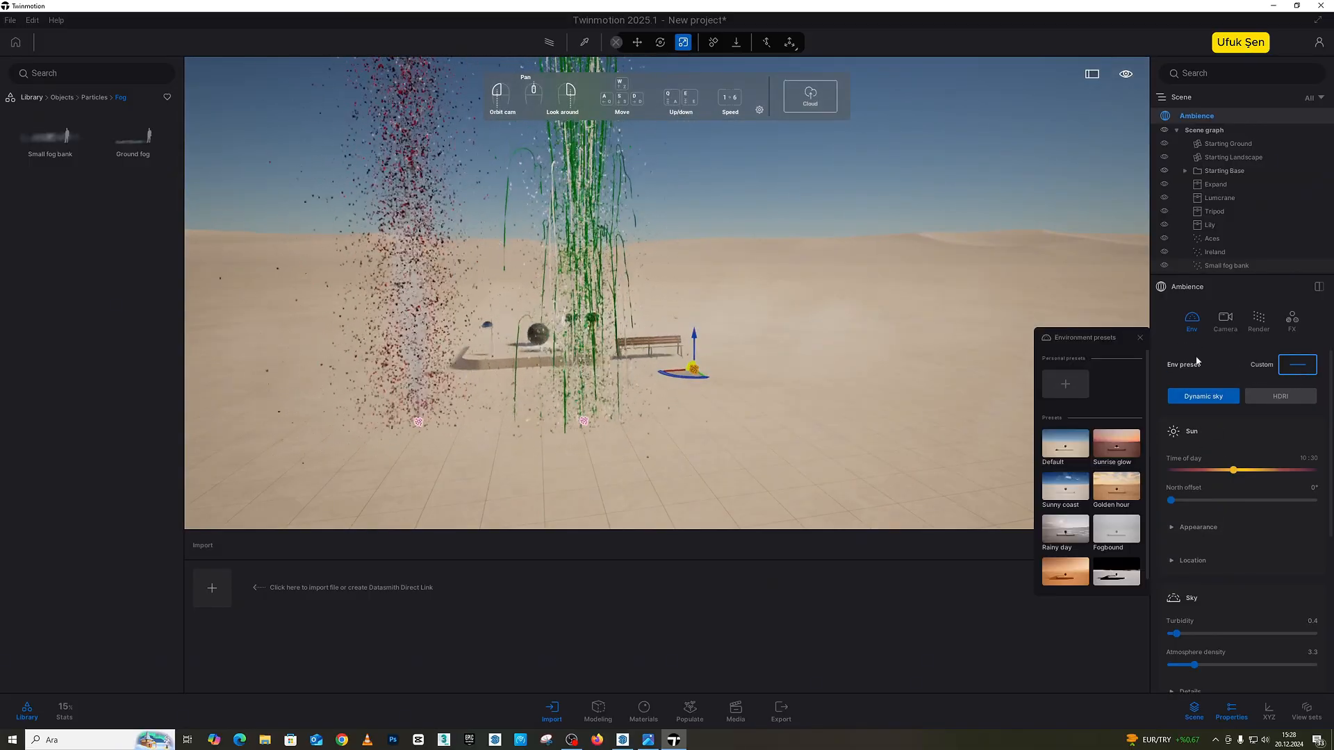
{"action": "left_click", "coordinate": [1119, 443]}
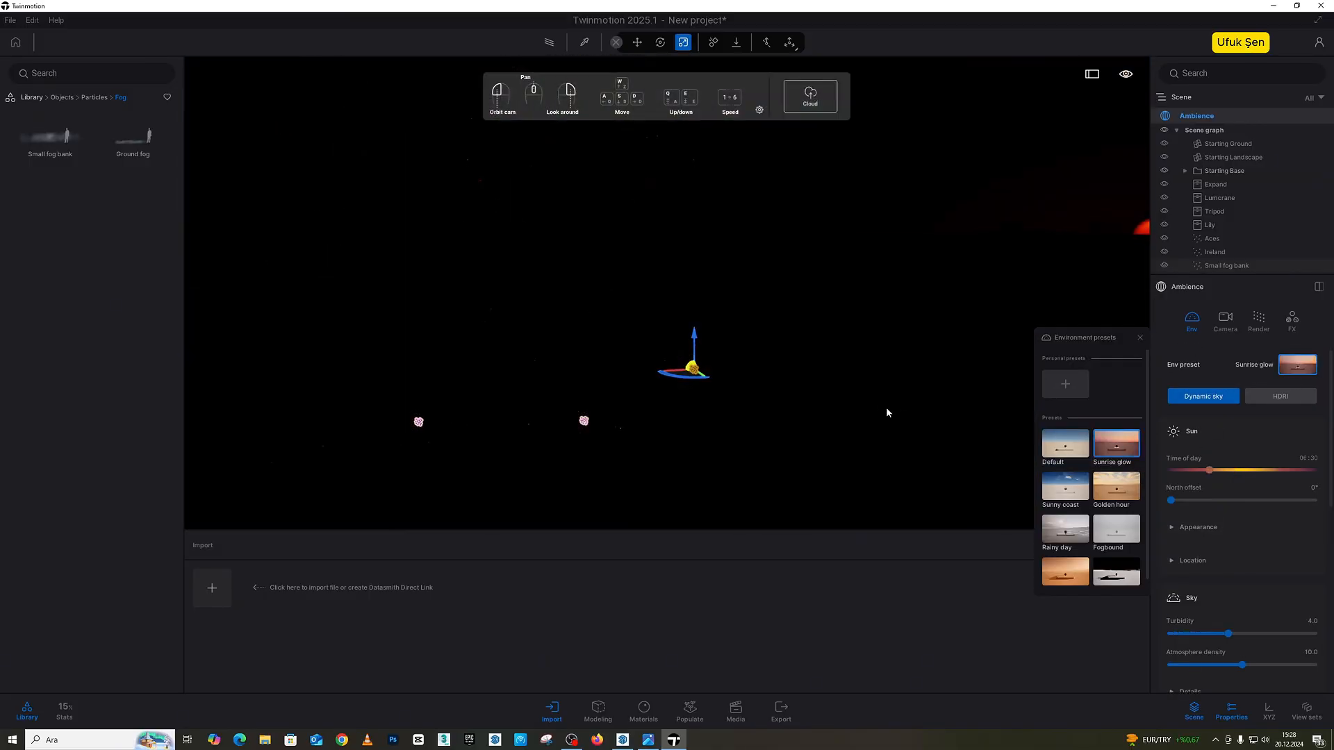
{"action": "left_click_drag", "start_coordinate": [848, 402], "coordinate": [910, 362]}
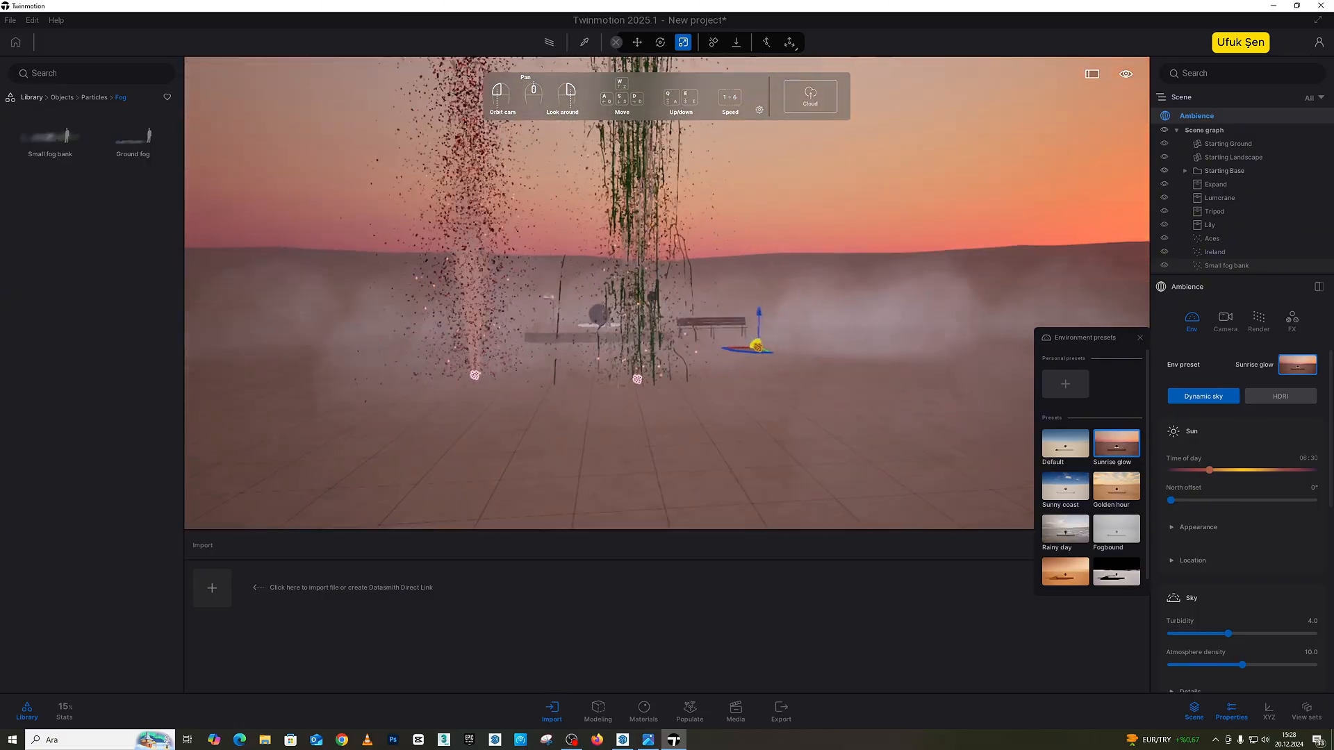
{"action": "key", "text": "a"}
{"action": "right_click_drag", "start_coordinate": [847, 402], "coordinate": [931, 399]}
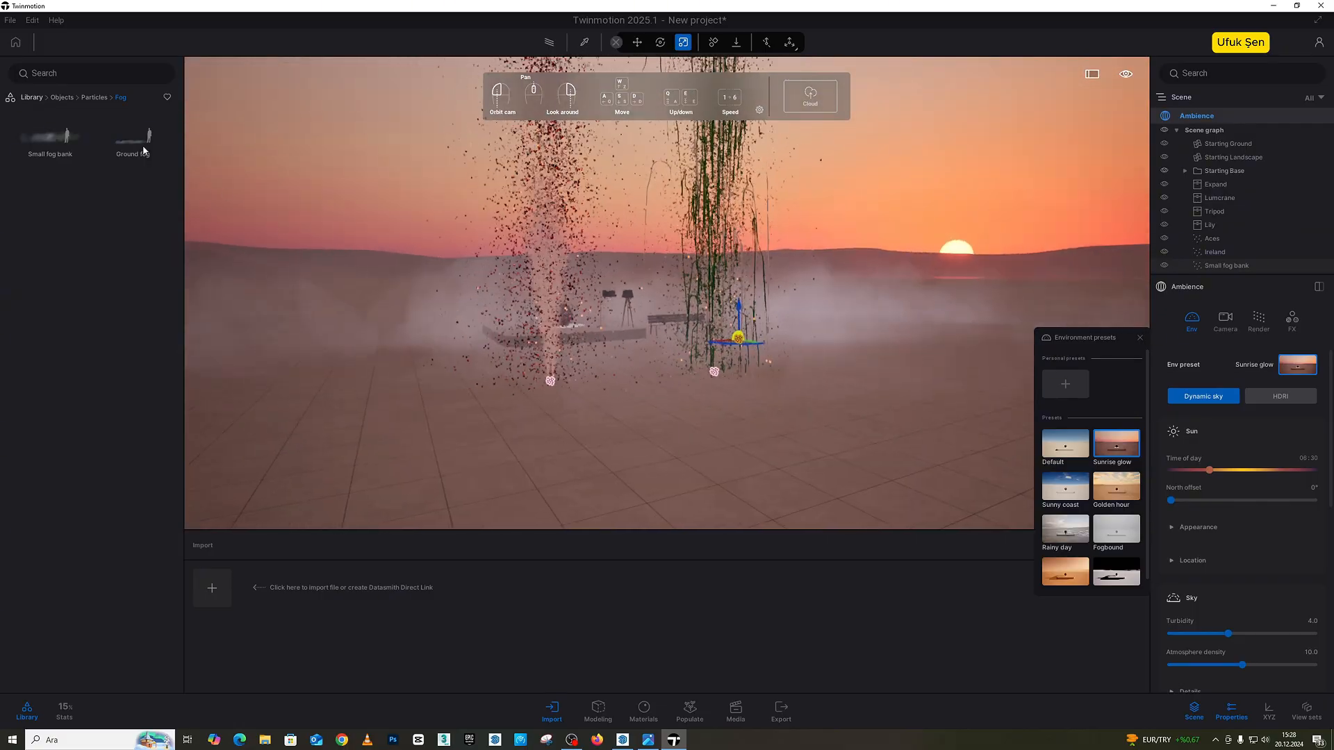
Step: Try a time of day of about 21:50, and restore the Sunrise glow preset
{"action": "left_click", "coordinate": [93, 97]}
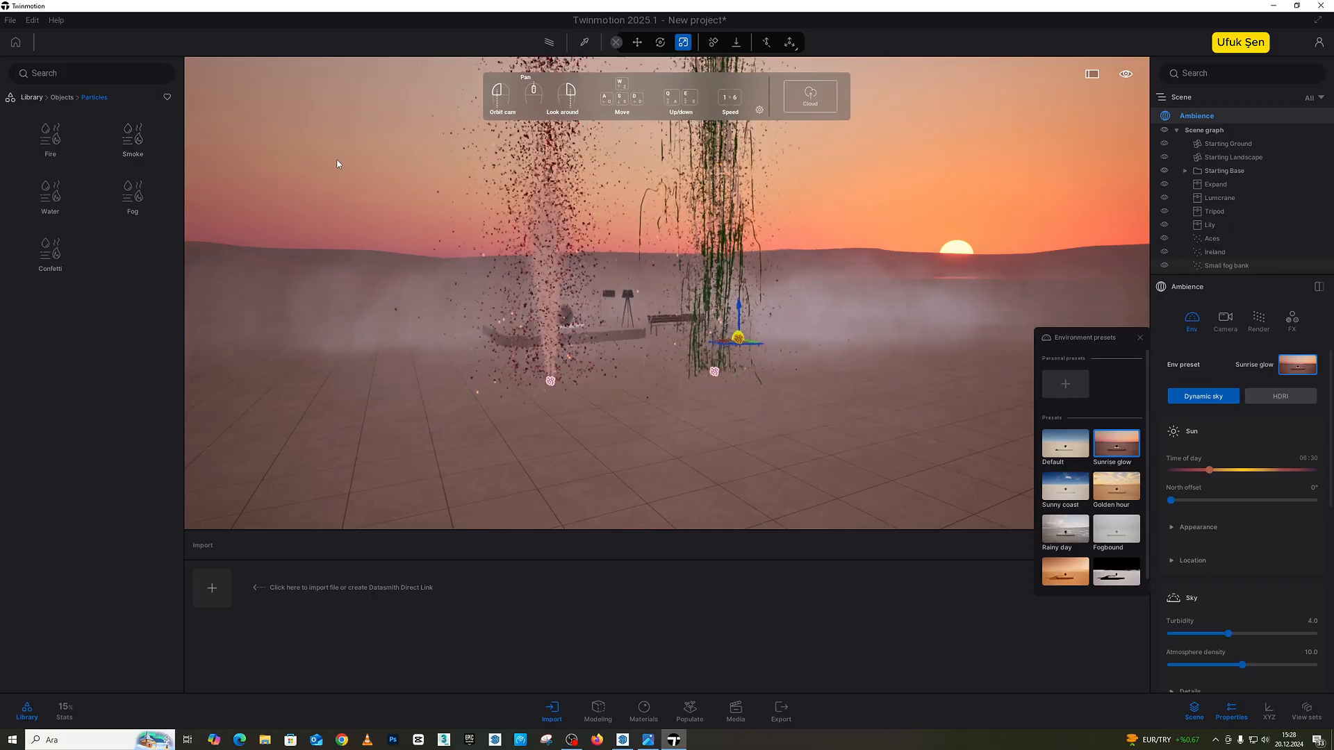
{"action": "mouse_move", "coordinate": [1126, 74]}
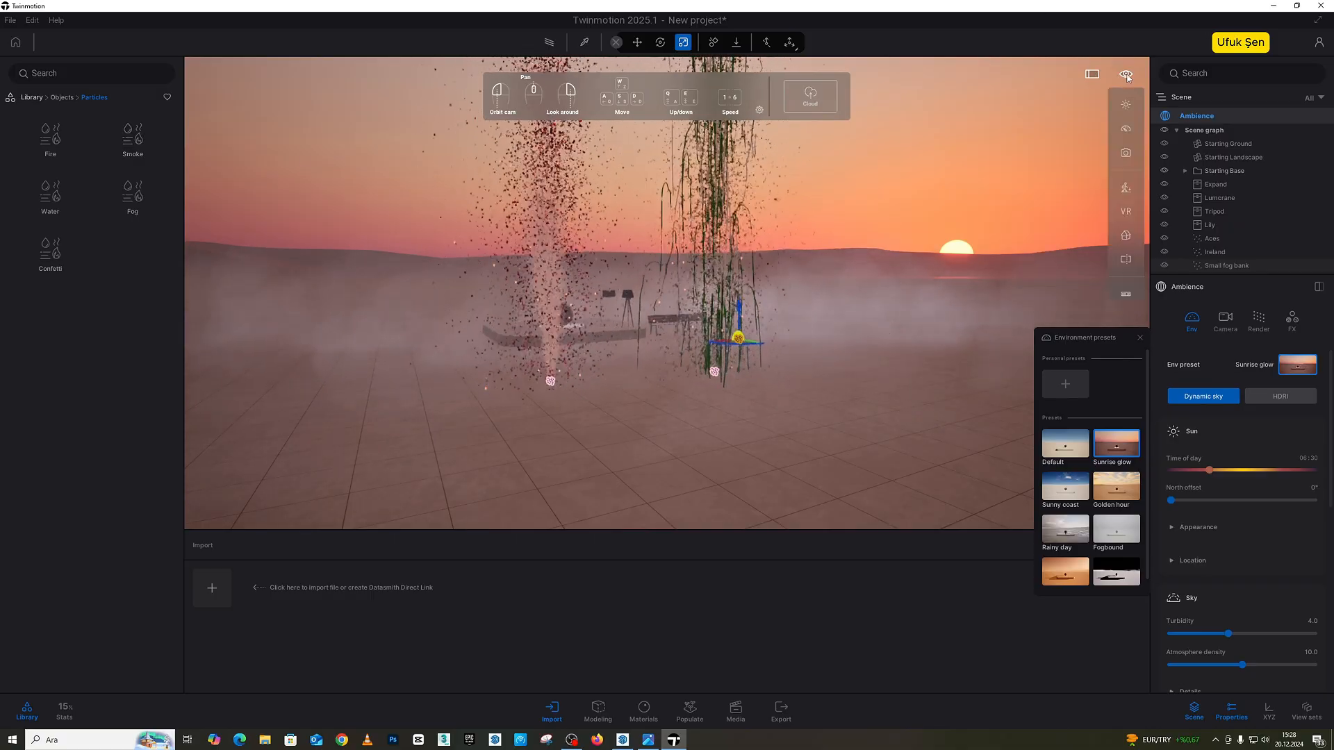
{"action": "left_click", "coordinate": [1125, 104]}
{"action": "left_click_drag", "start_coordinate": [1063, 136], "coordinate": [1080, 189]}
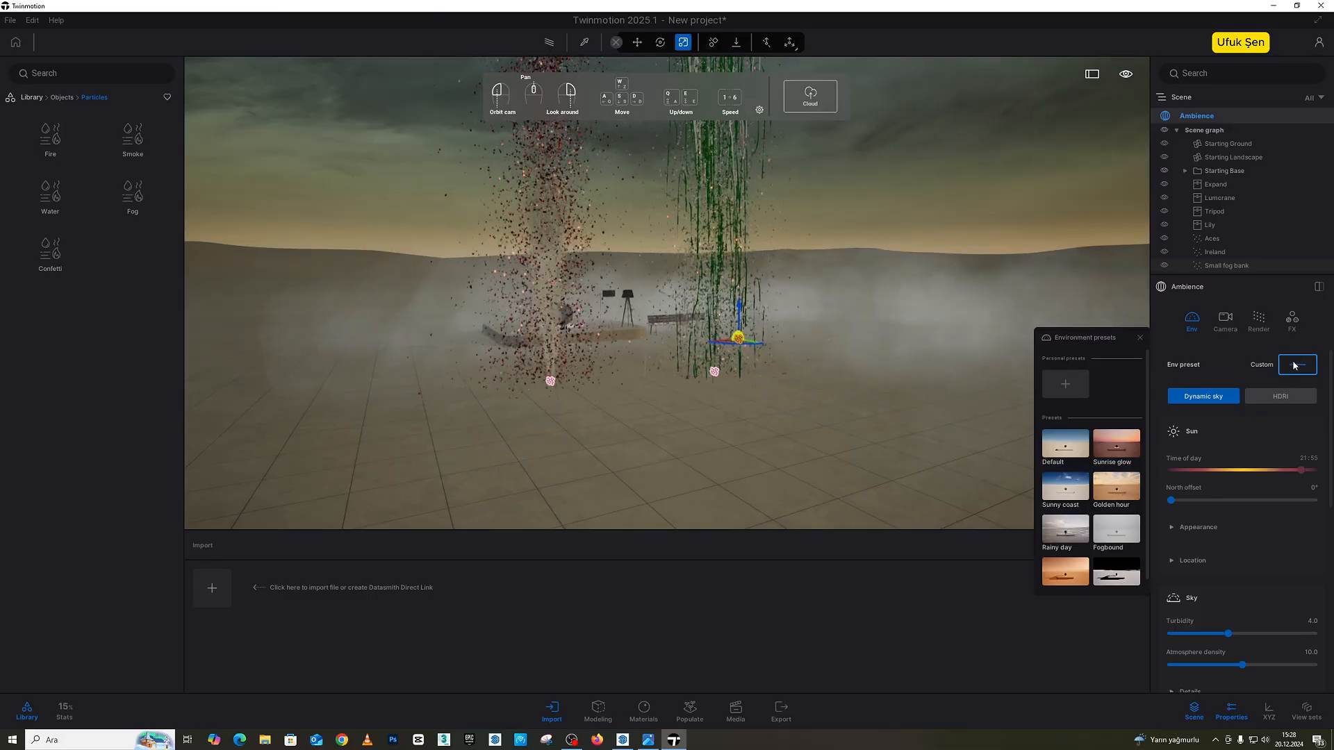
{"action": "left_click", "coordinate": [1116, 443]}
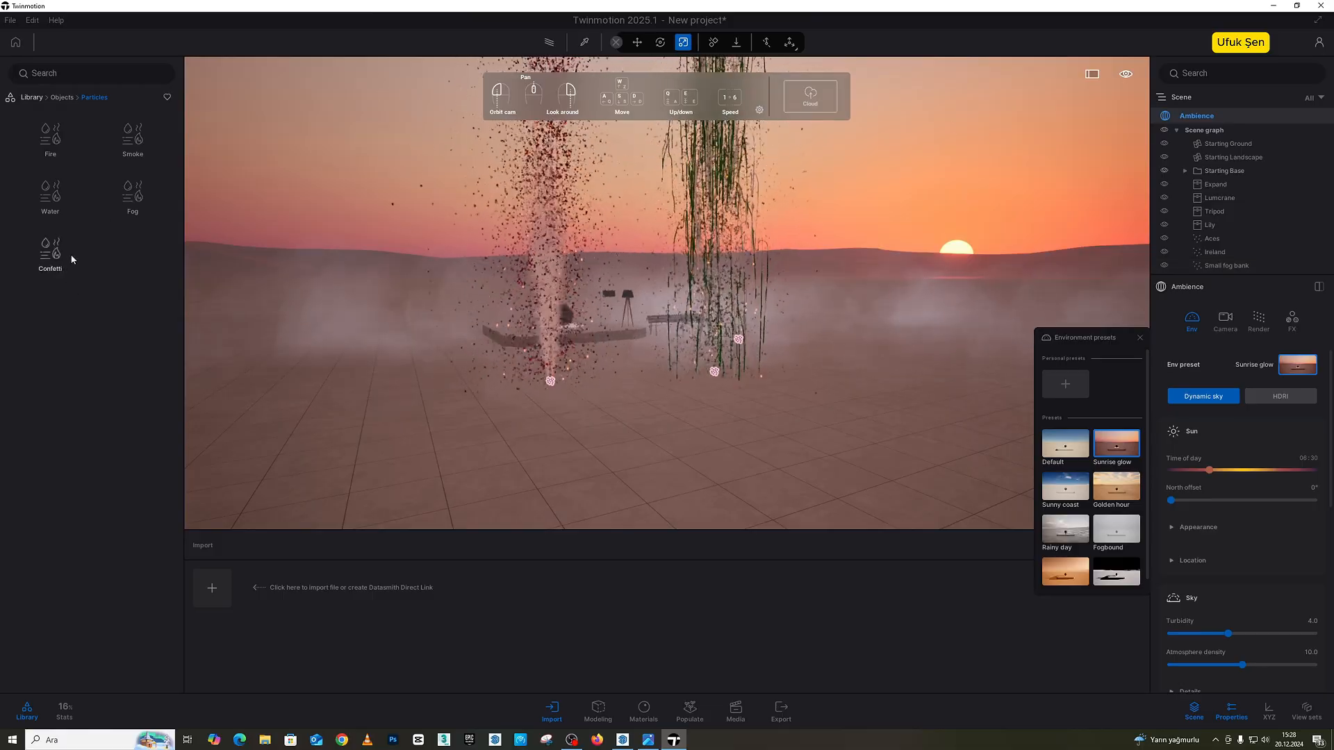
Step: Apply the Default environment preset and switch the environment back to HDRI
{"action": "left_click", "coordinate": [67, 99]}
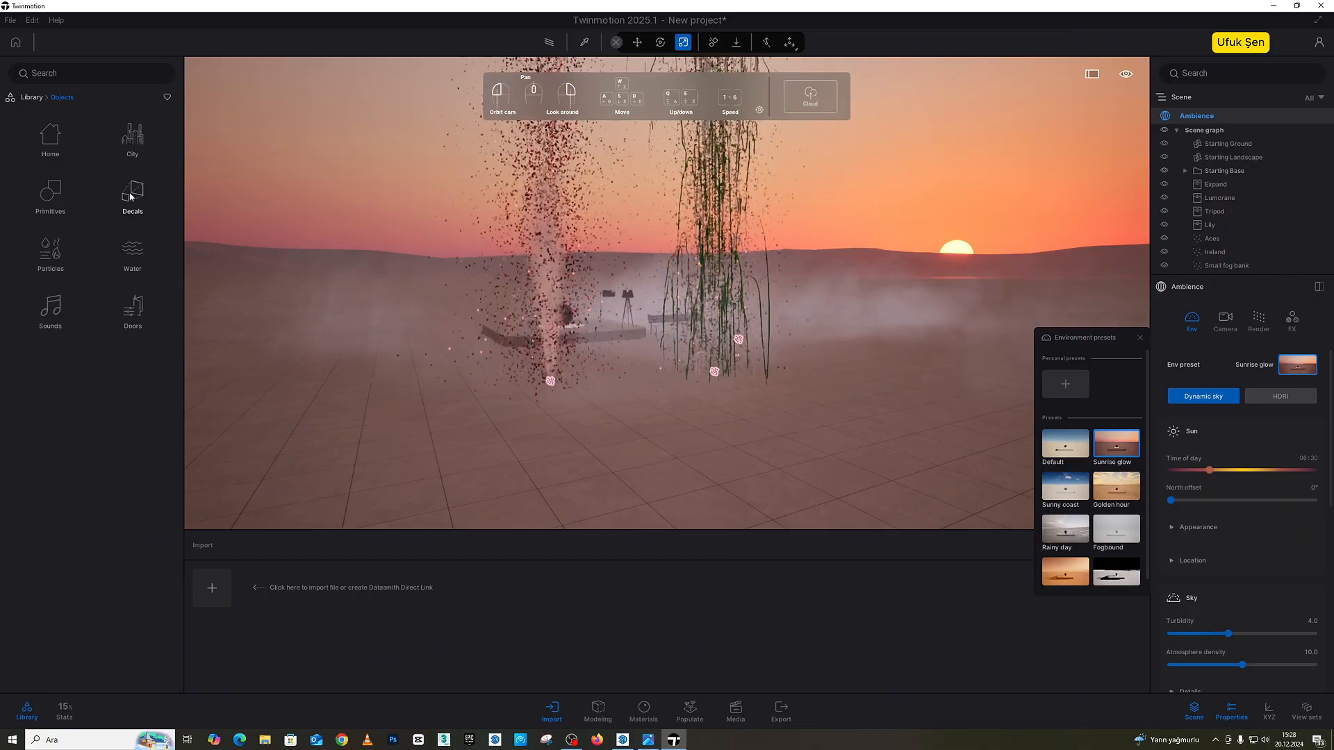
{"action": "mouse_move", "coordinate": [844, 343]}
{"action": "right_mouse_down"}
{"action": "mouse_move", "coordinate": [819, 375]}
{"action": "mouse_move", "coordinate": [845, 342]}
{"action": "right_mouse_up"}
{"action": "key", "text": "a"}
{"action": "key", "text": "d"}
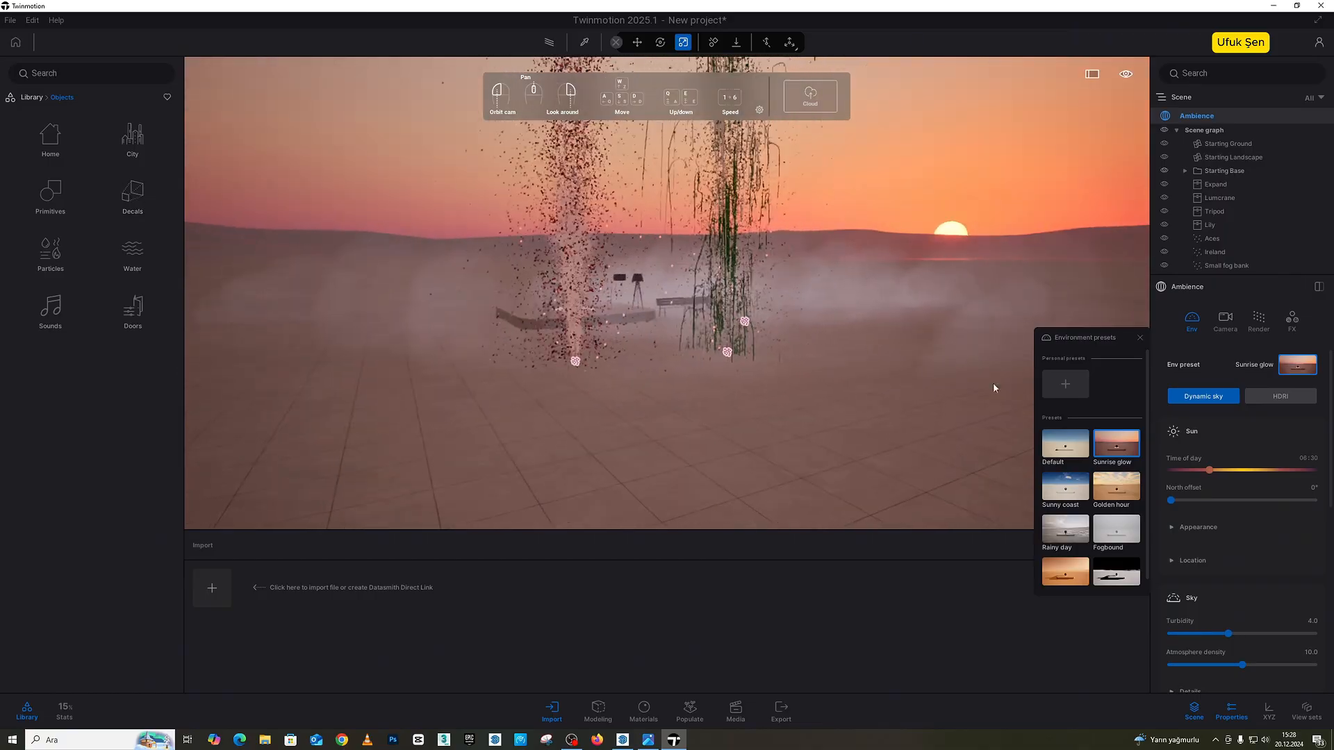
{"action": "left_click", "coordinate": [1064, 443]}
{"action": "left_click", "coordinate": [1280, 394]}
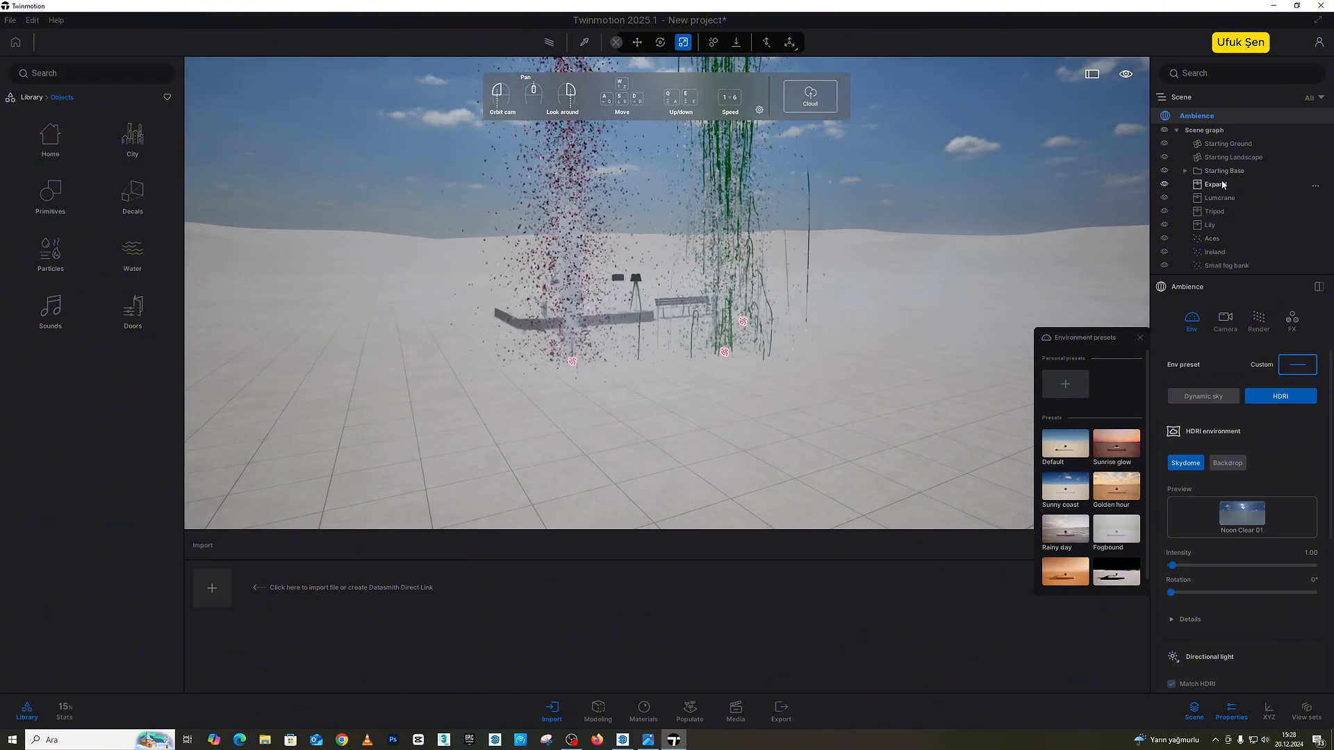
Step: Delete the Expand, Lumcrane, Tripod and Lily objects and hide the Aces, Ireland and Small fog bank effects
{"action": "left_click", "coordinate": [1223, 184]}
{"action": "left_click", "coordinate": [1228, 210], "text": "shift"}
{"action": "left_click", "coordinate": [1224, 228], "text": "shift"}
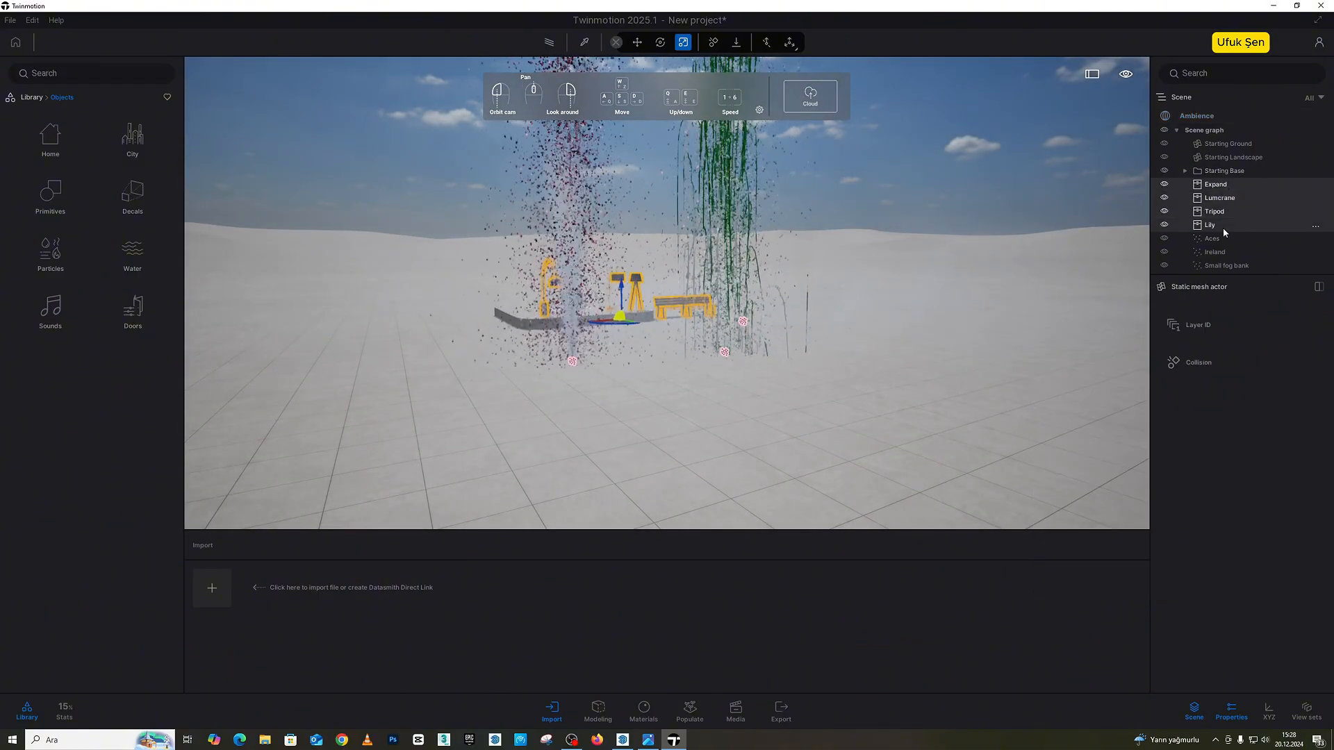
{"action": "key", "text": "Delete"}
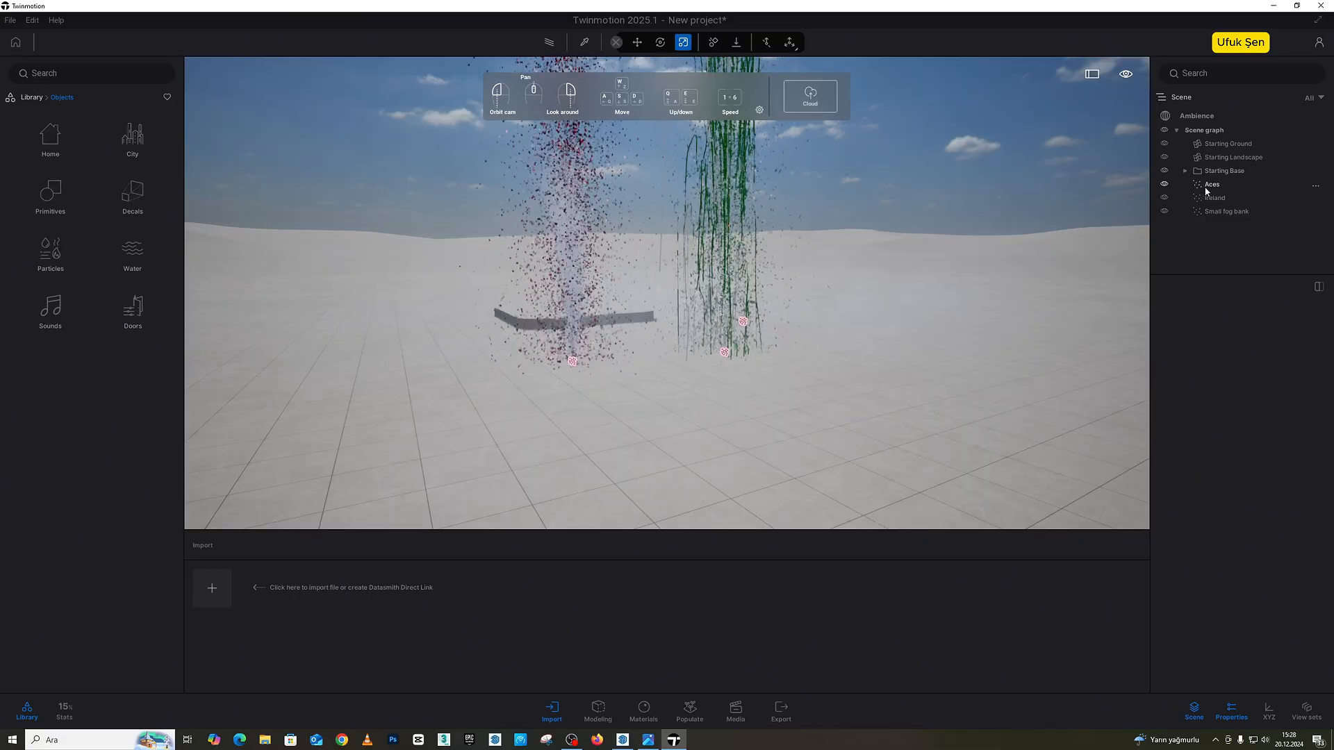
{"action": "left_click", "coordinate": [1164, 184]}
{"action": "left_click", "coordinate": [1164, 198]}
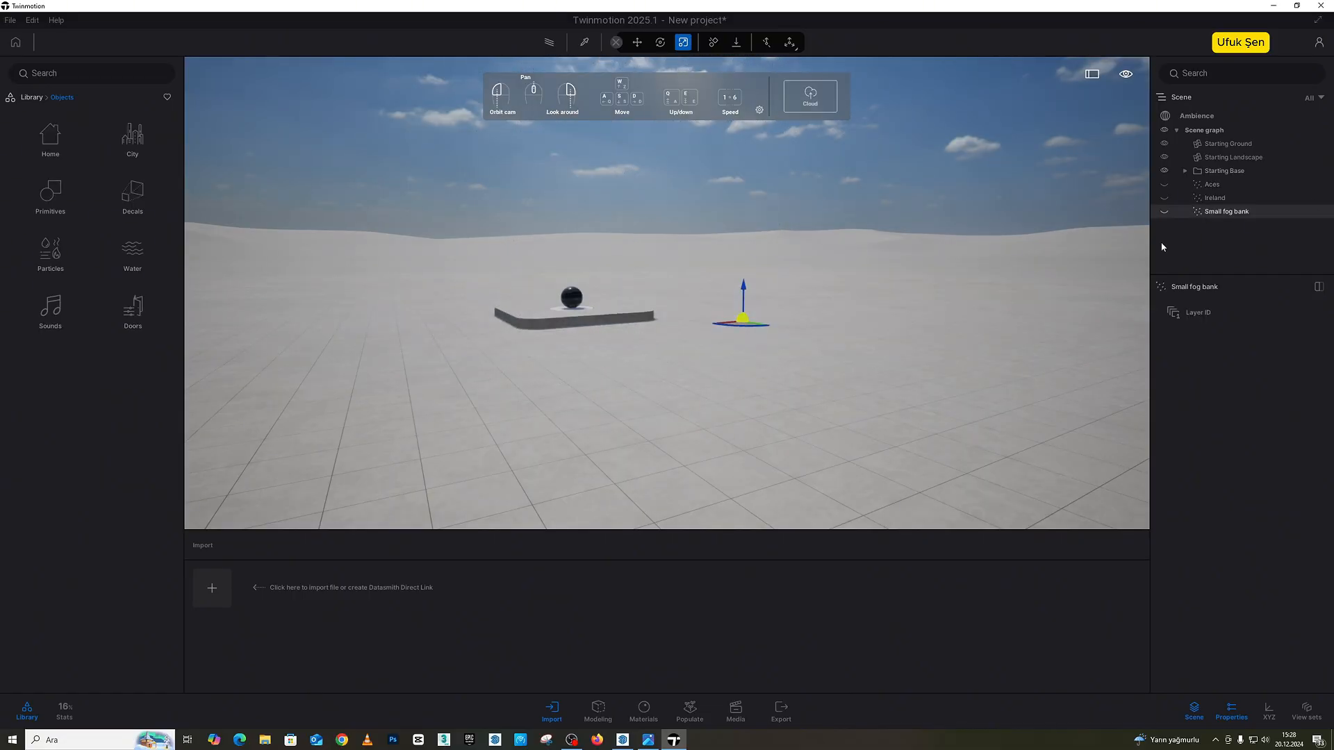
Step: Search the library for Box and place a Box 1m on the ground in front of the base
{"action": "right_click_drag", "start_coordinate": [903, 271], "coordinate": [611, 264]}
{"action": "key", "text": "w"}
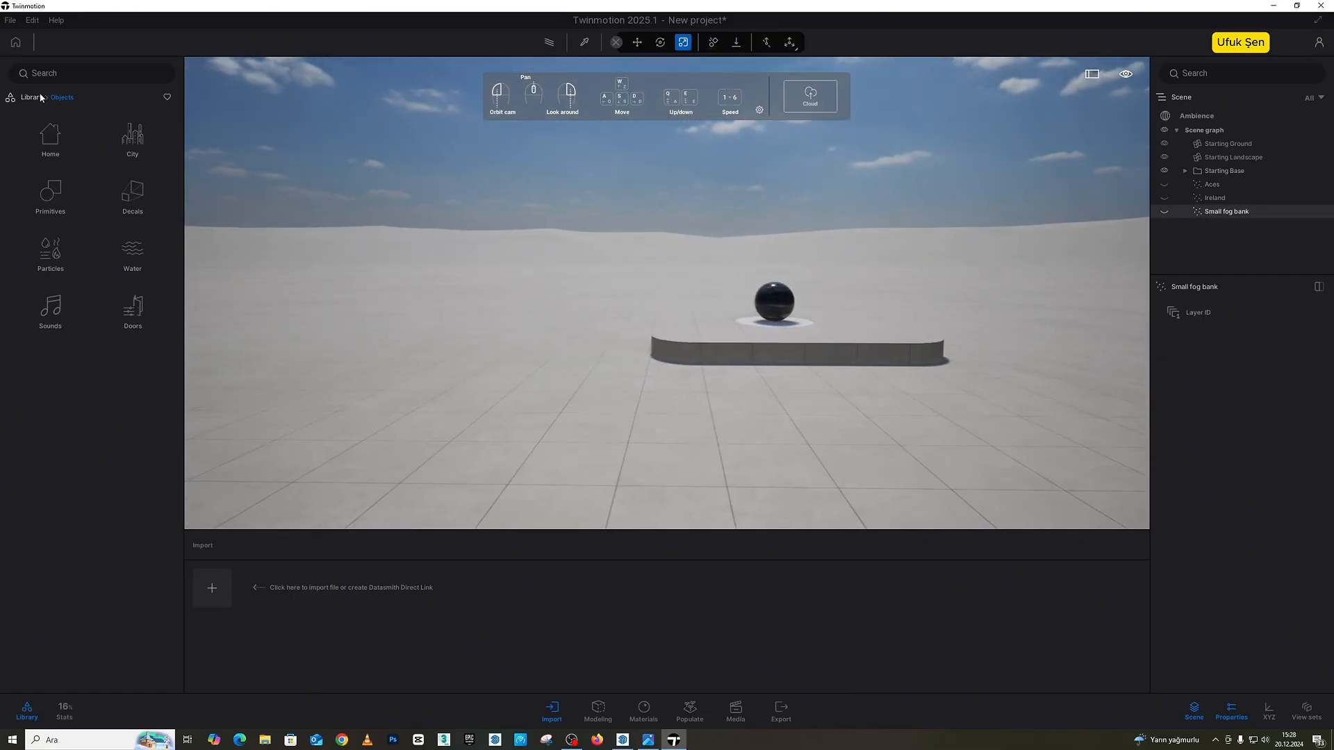
{"action": "left_click", "coordinate": [40, 98]}
{"action": "left_click", "coordinate": [109, 74]}
{"action": "type", "text": "box"}
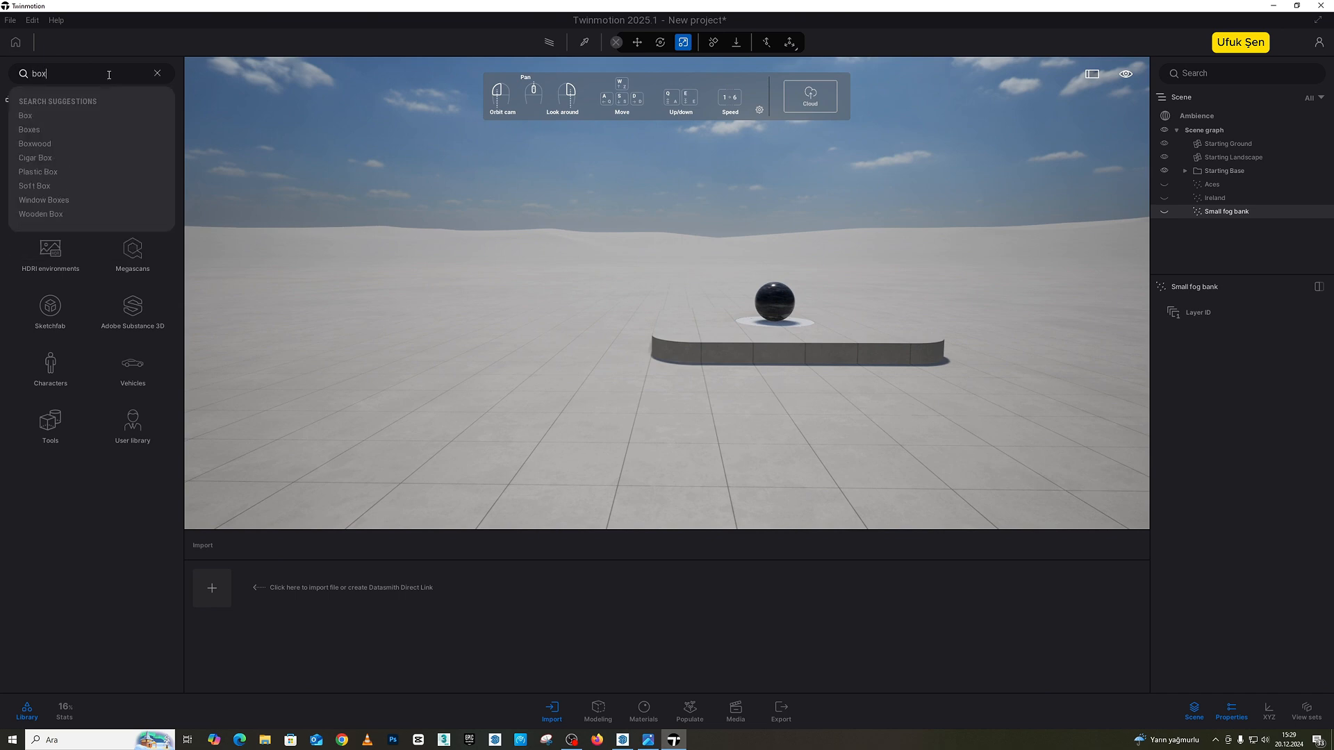
{"action": "left_click", "coordinate": [49, 117]}
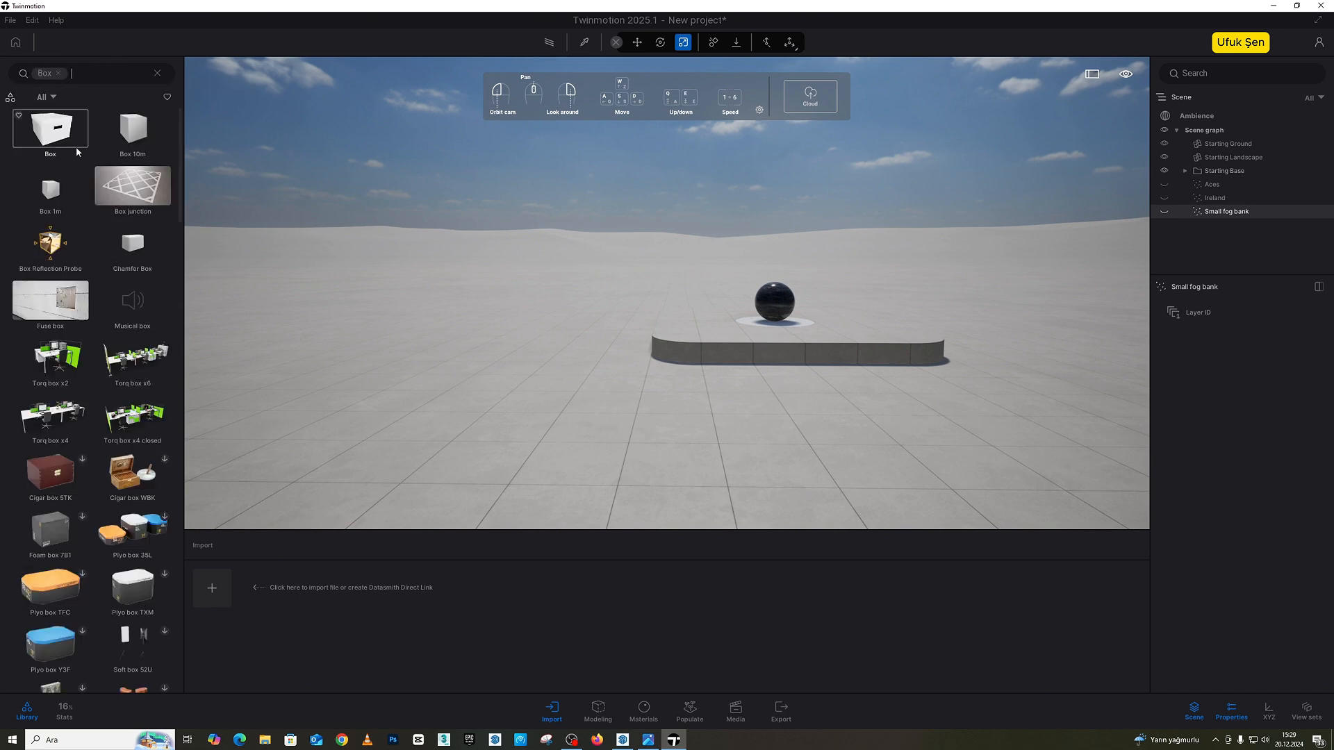
{"action": "left_click_drag", "start_coordinate": [633, 374], "coordinate": [771, 422]}
{"action": "right_click_drag", "start_coordinate": [625, 182], "coordinate": [658, 193]}
{"action": "key", "text": "w"}
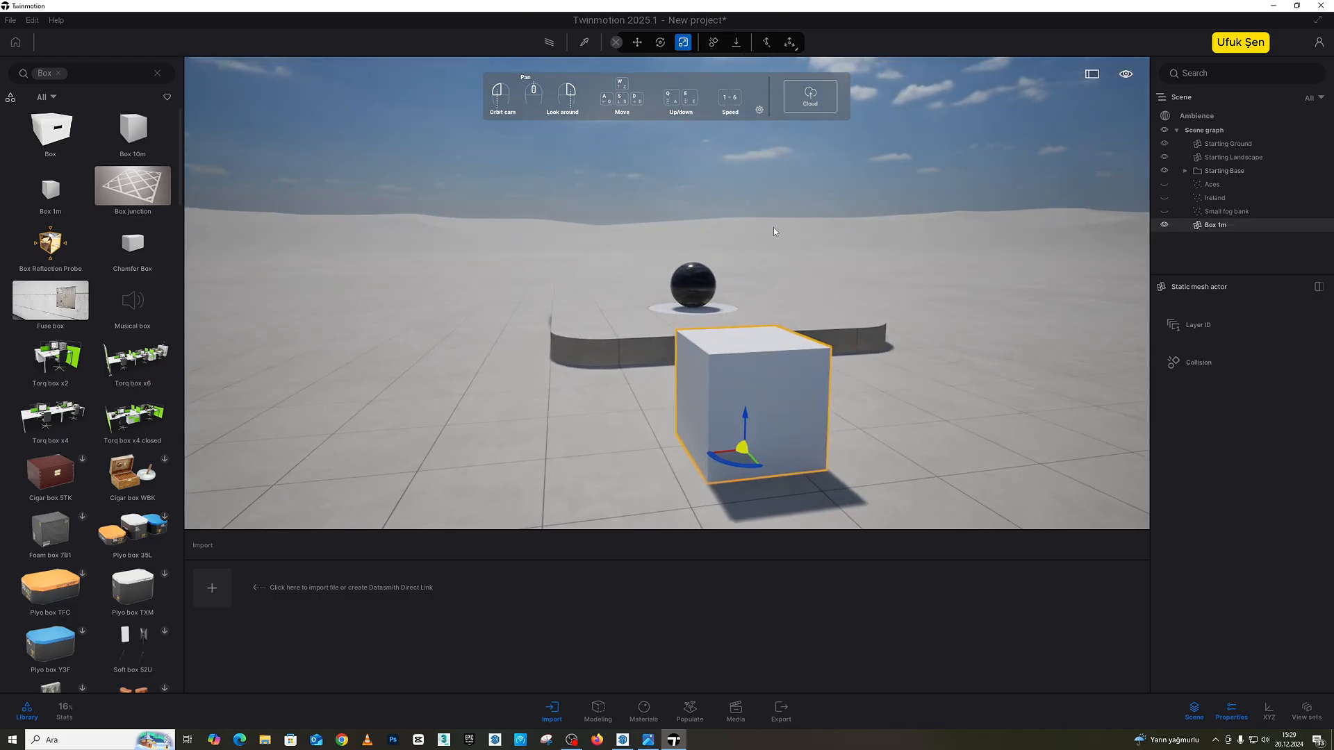
Step: Scale the 1 m box up uniformly to roughly twice its size
{"action": "right_click_drag", "start_coordinate": [818, 383], "coordinate": [877, 351]}
{"action": "key", "text": "s"}
{"action": "key", "text": "a"}
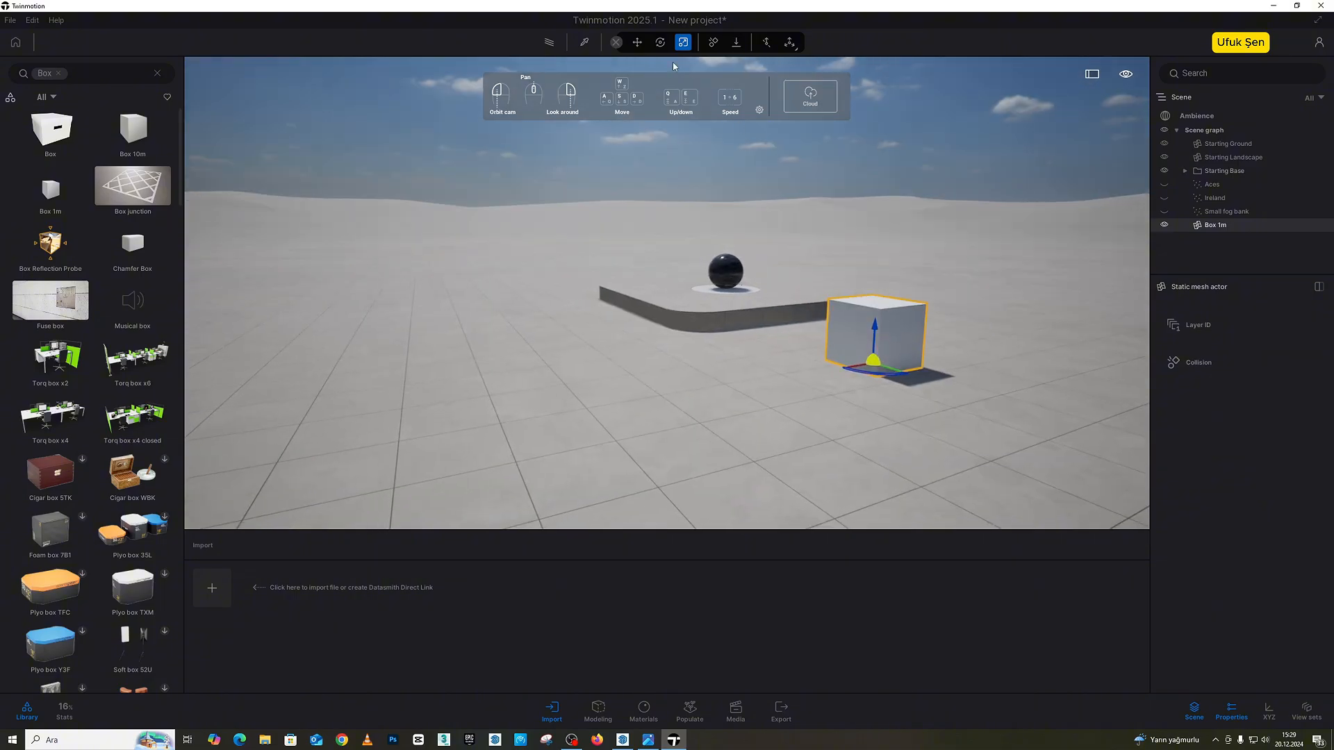
{"action": "left_click", "coordinate": [661, 44]}
{"action": "left_click", "coordinate": [684, 43]}
{"action": "left_click_drag", "start_coordinate": [867, 357], "coordinate": [983, 241]}
{"action": "key", "text": "d"}
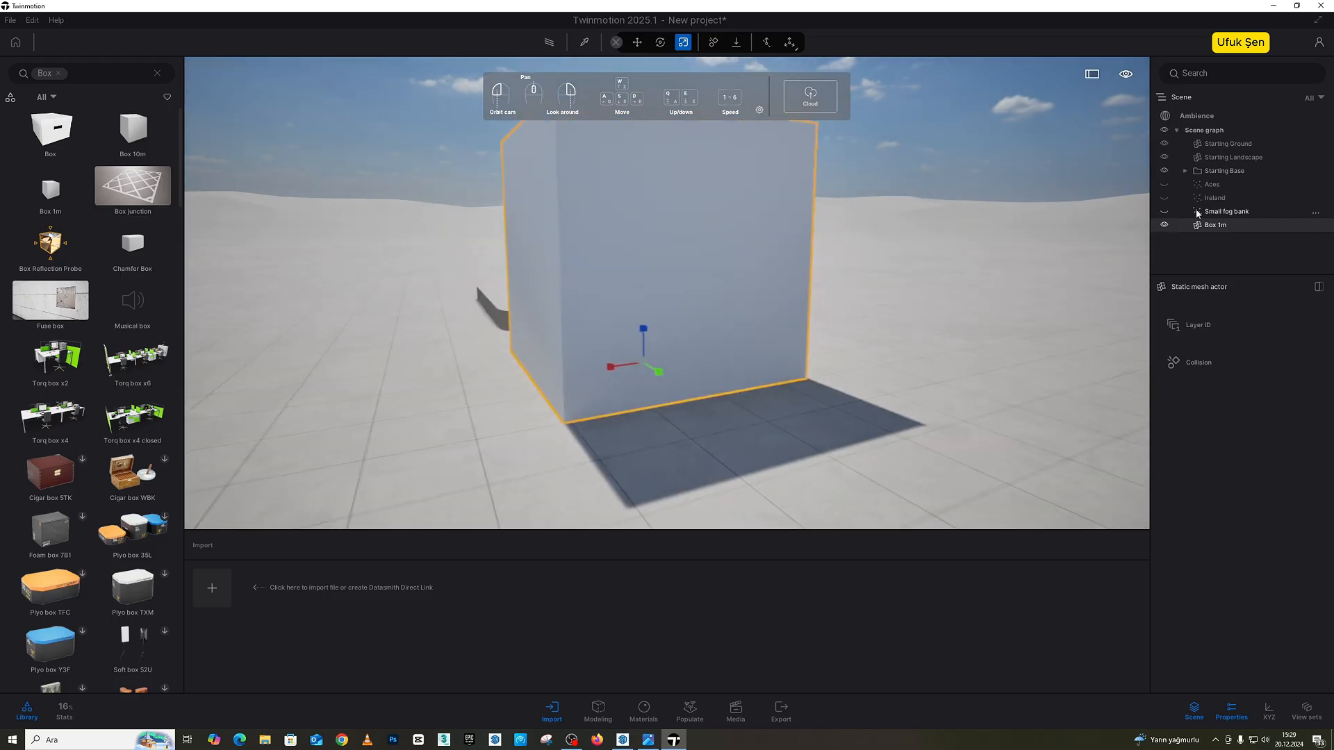
{"action": "key", "text": "s"}
Step: Set the HDRI environment's rotation to 105° in the ambience settings to relight the box
{"action": "left_click", "coordinate": [1200, 114]}
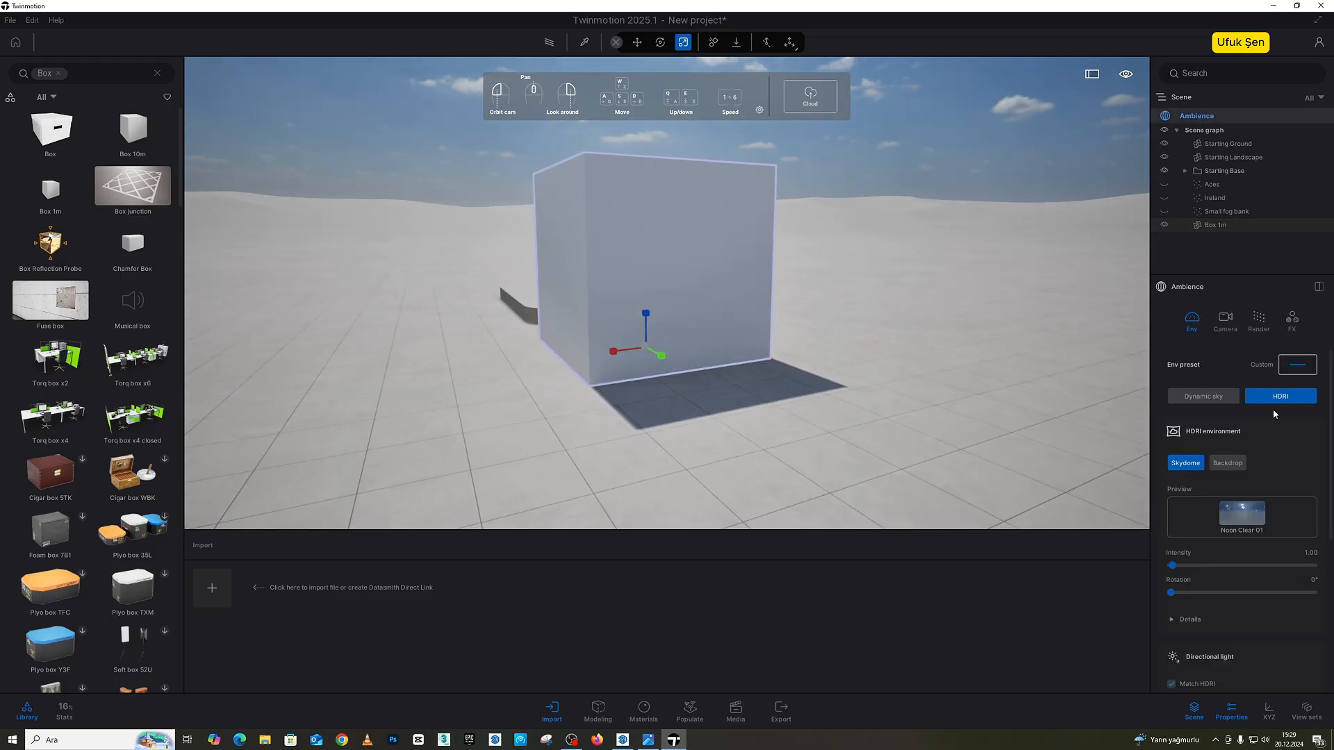
{"action": "left_click_drag", "start_coordinate": [1172, 592], "coordinate": [1225, 594]}
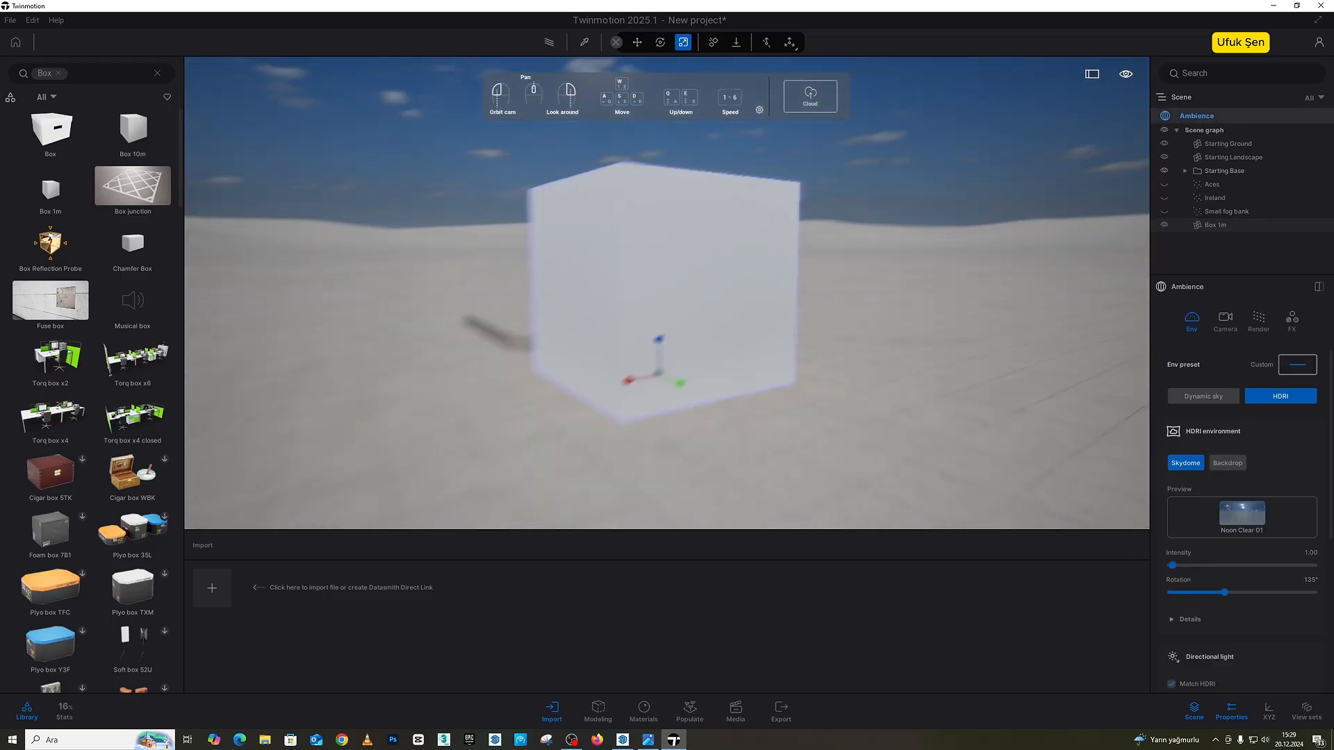
{"action": "key", "text": "w"}
{"action": "left_click_drag", "start_coordinate": [1224, 593], "coordinate": [1213, 593]}
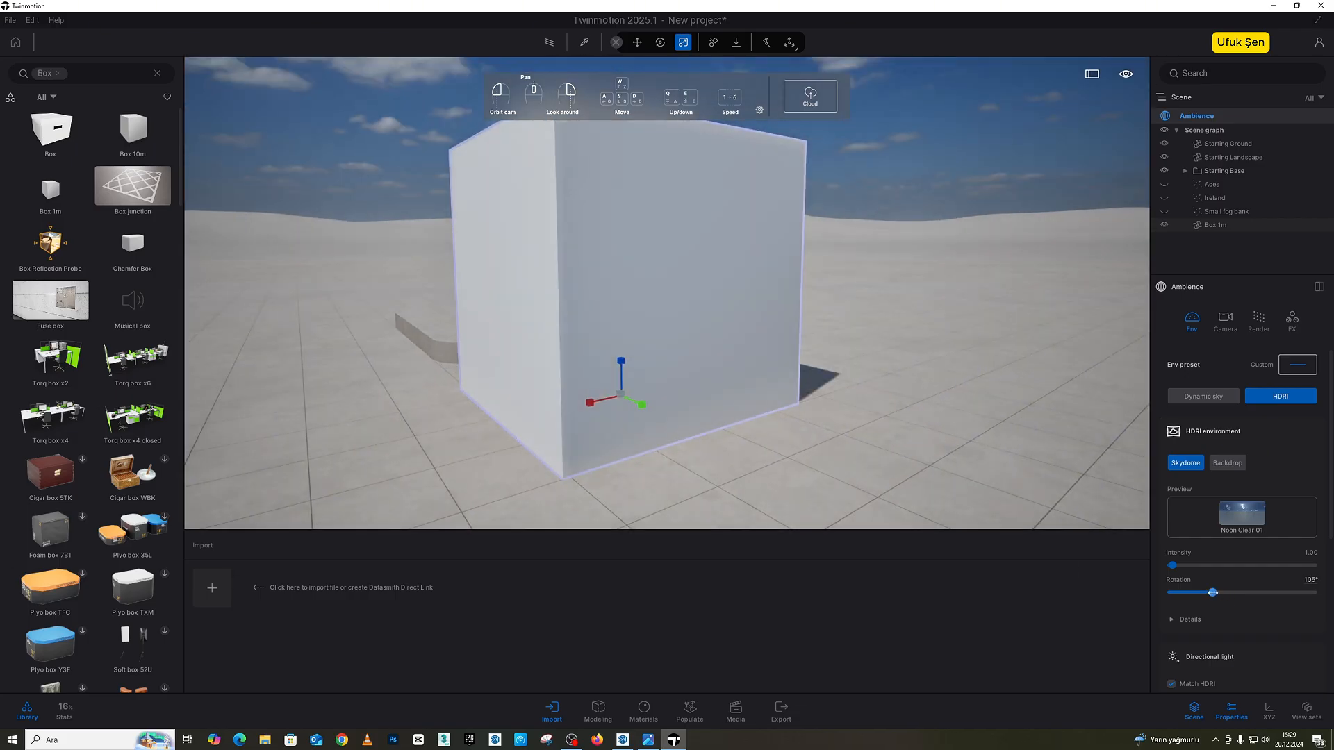
{"action": "key", "text": "s"}
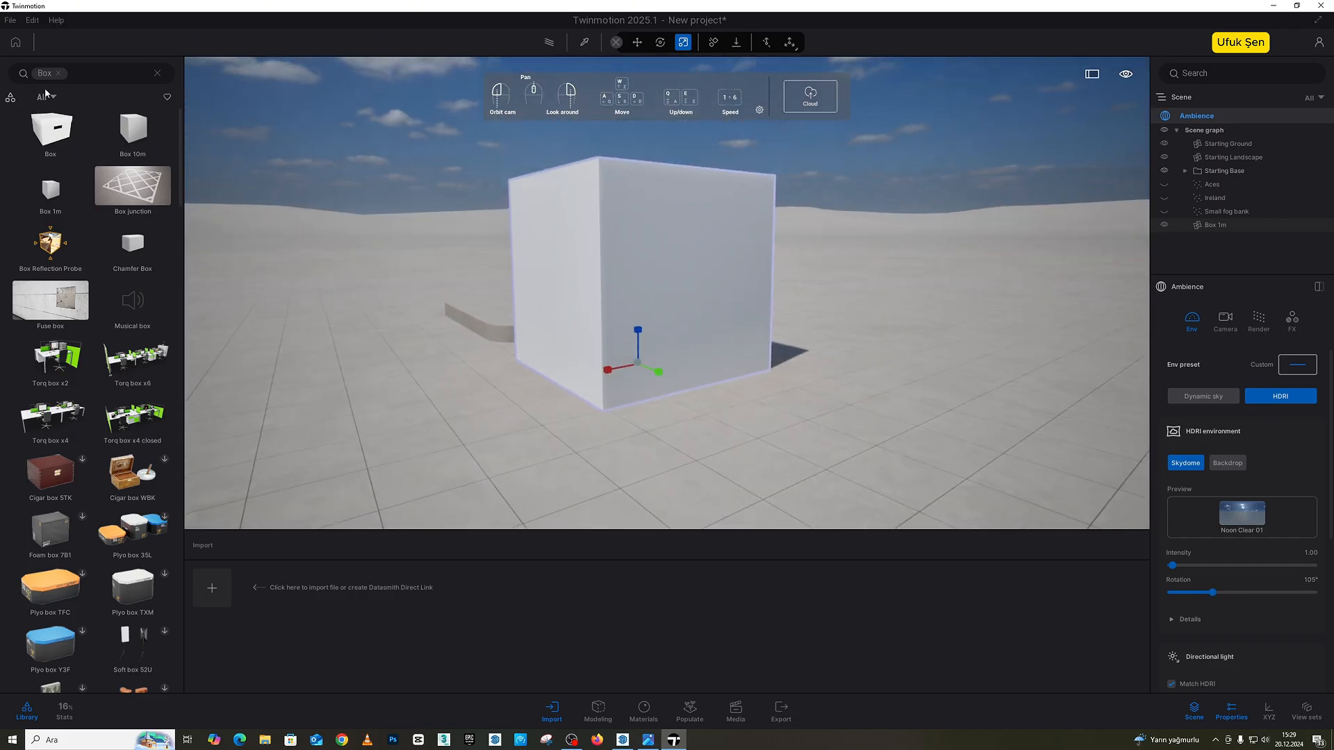
Step: Clear the library search and try concrete materials on the box, including Poured concrete 03, finishing with Poured concrete 04
{"action": "left_click", "coordinate": [157, 73]}
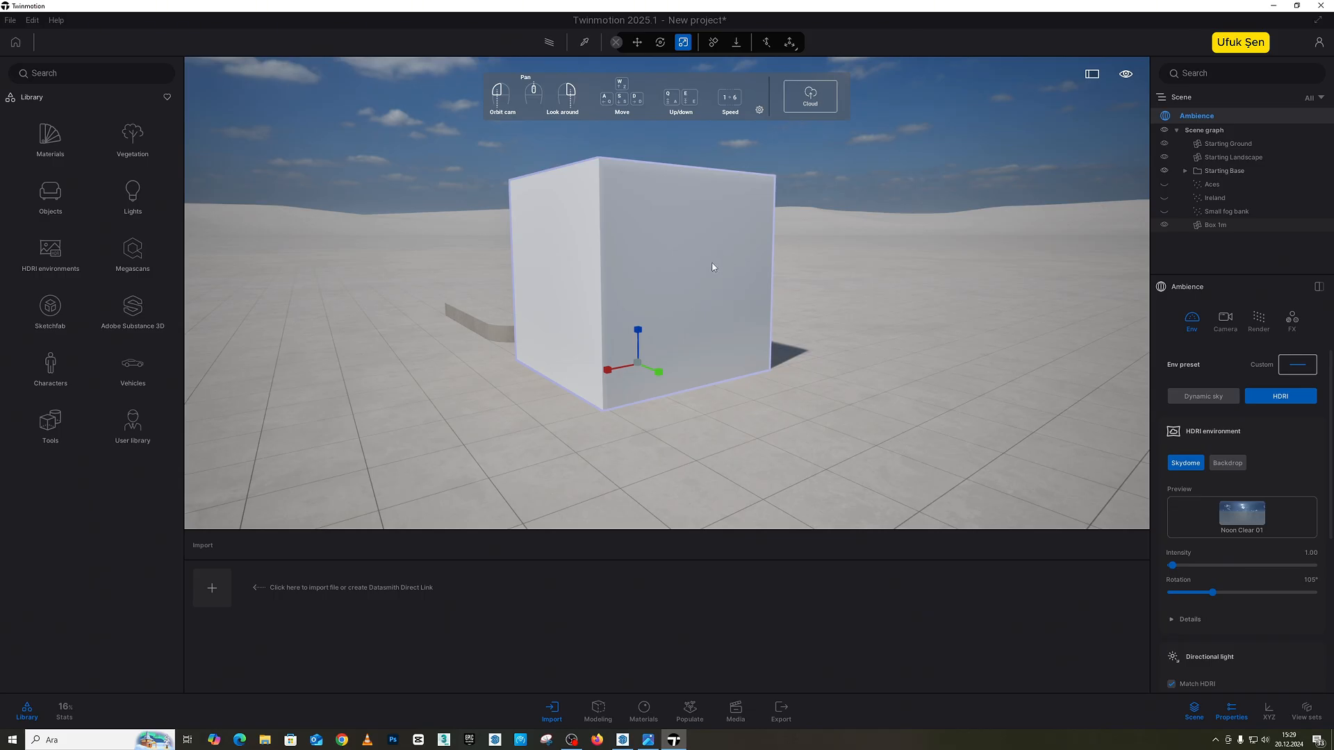
{"action": "left_click", "coordinate": [69, 141]}
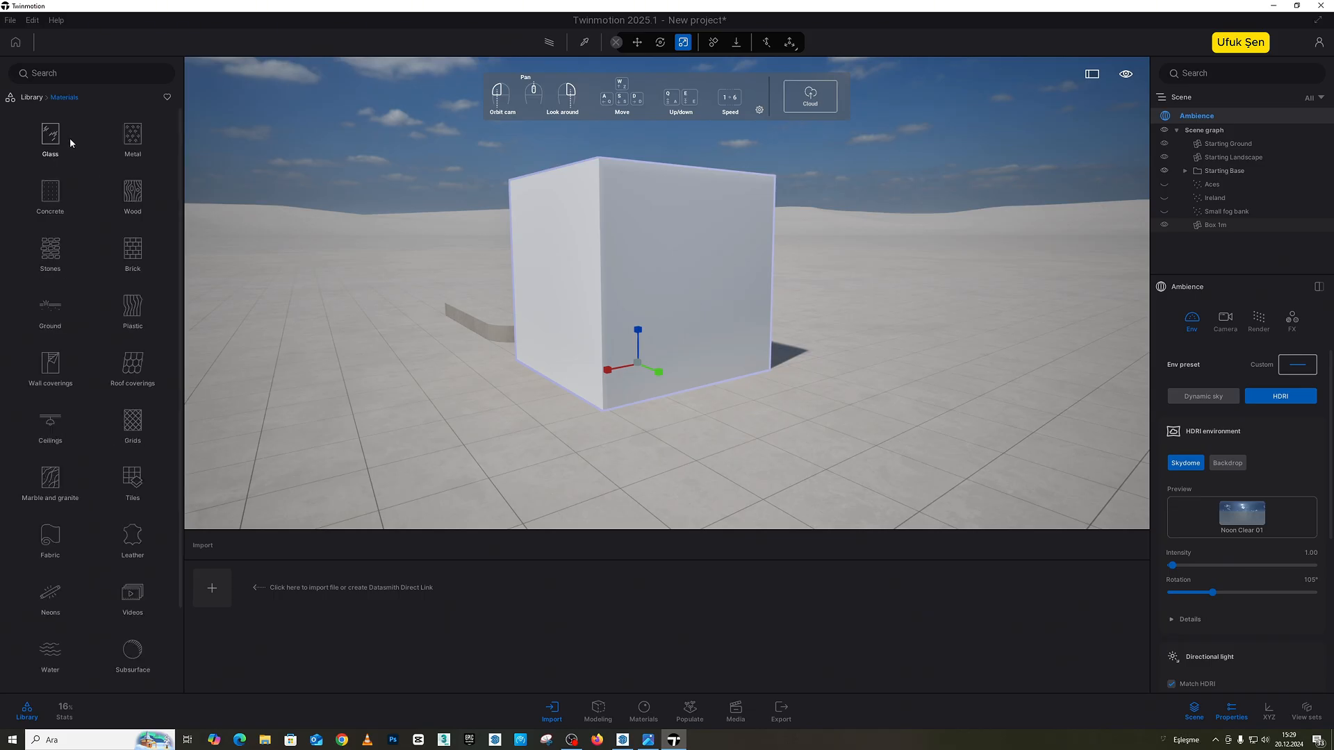
{"action": "left_click", "coordinate": [50, 194]}
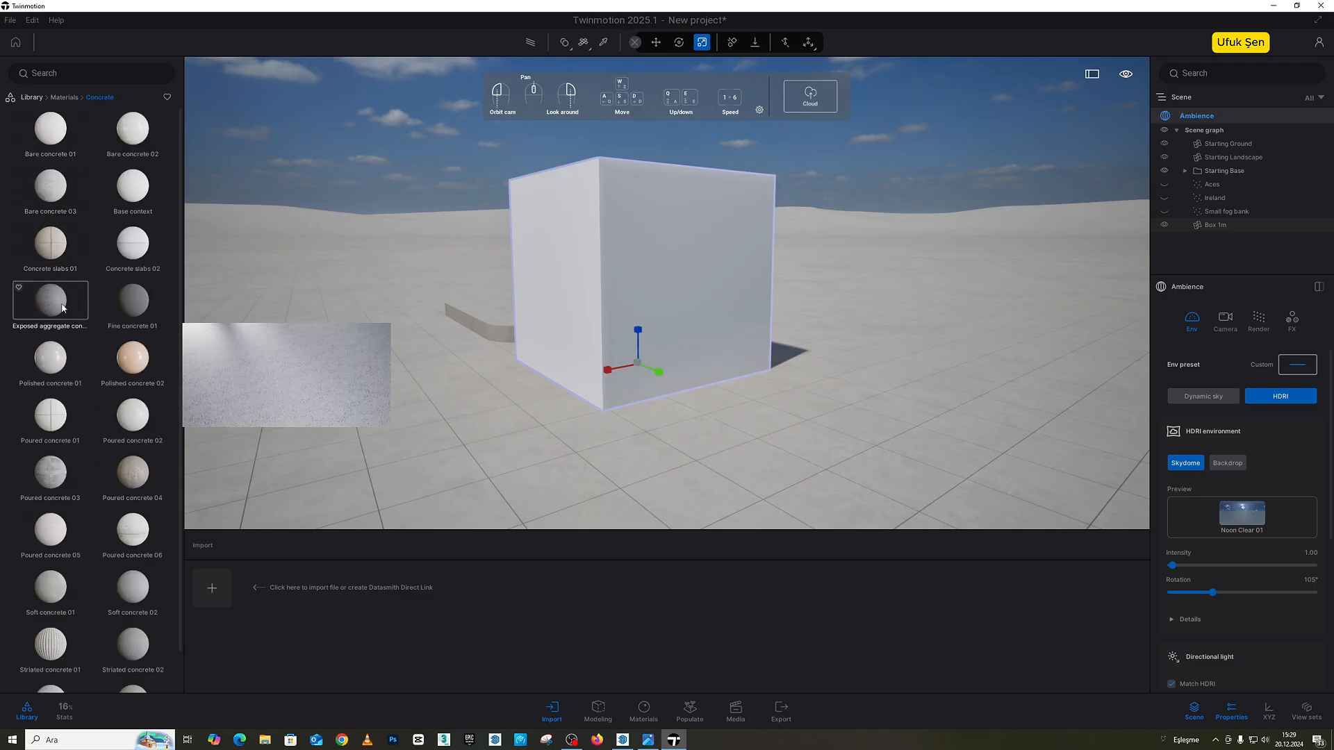
{"action": "left_click_drag", "start_coordinate": [62, 307], "coordinate": [650, 318]}
{"action": "left_click_drag", "start_coordinate": [132, 302], "coordinate": [625, 319]}
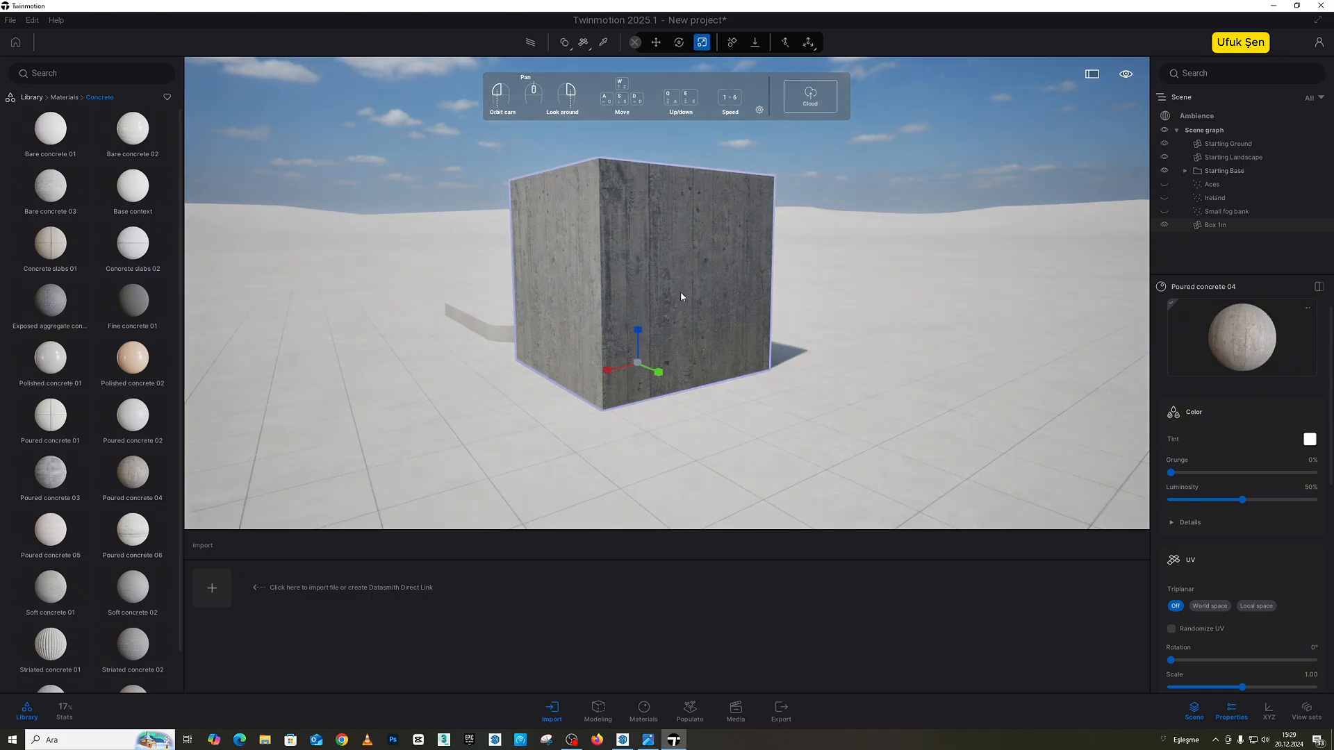
{"action": "scroll", "coordinate": [680, 297], "scroll_direction": "up", "scroll_amount": 5}
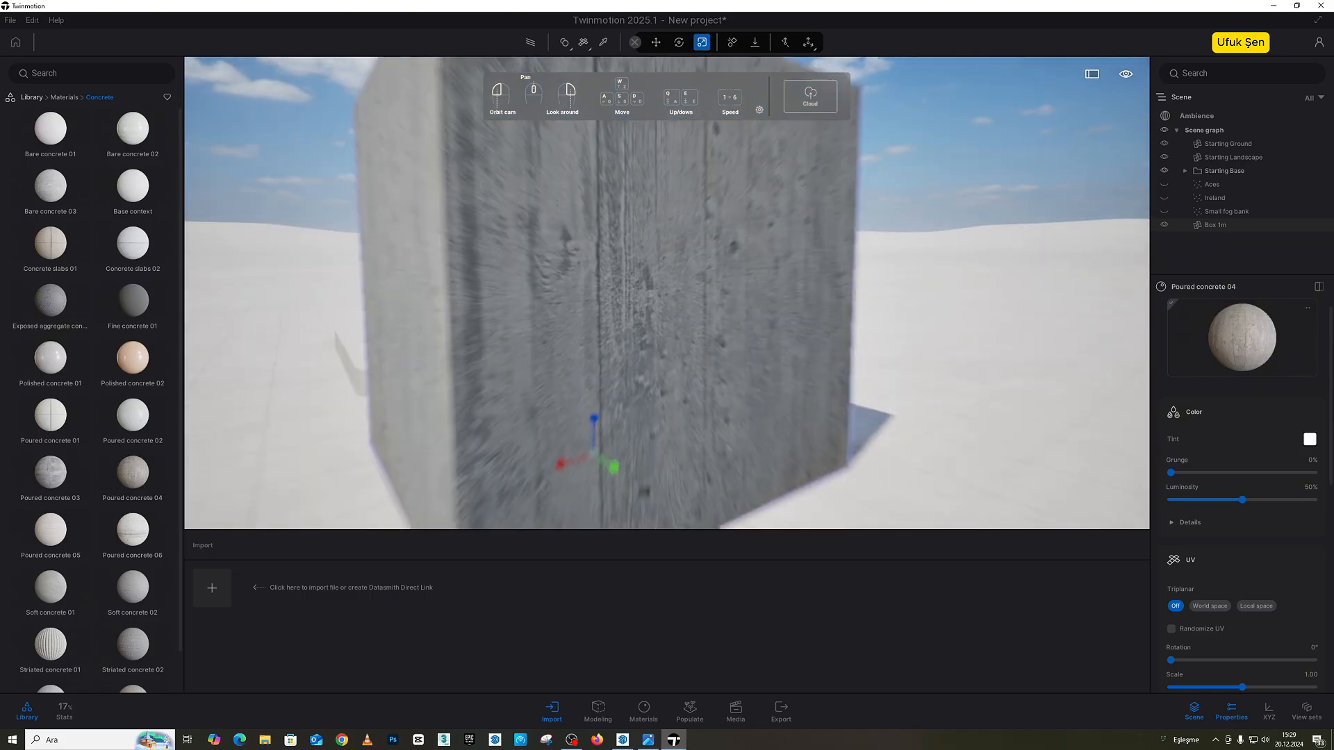
{"action": "scroll", "coordinate": [670, 288], "scroll_direction": "down", "scroll_amount": 3}
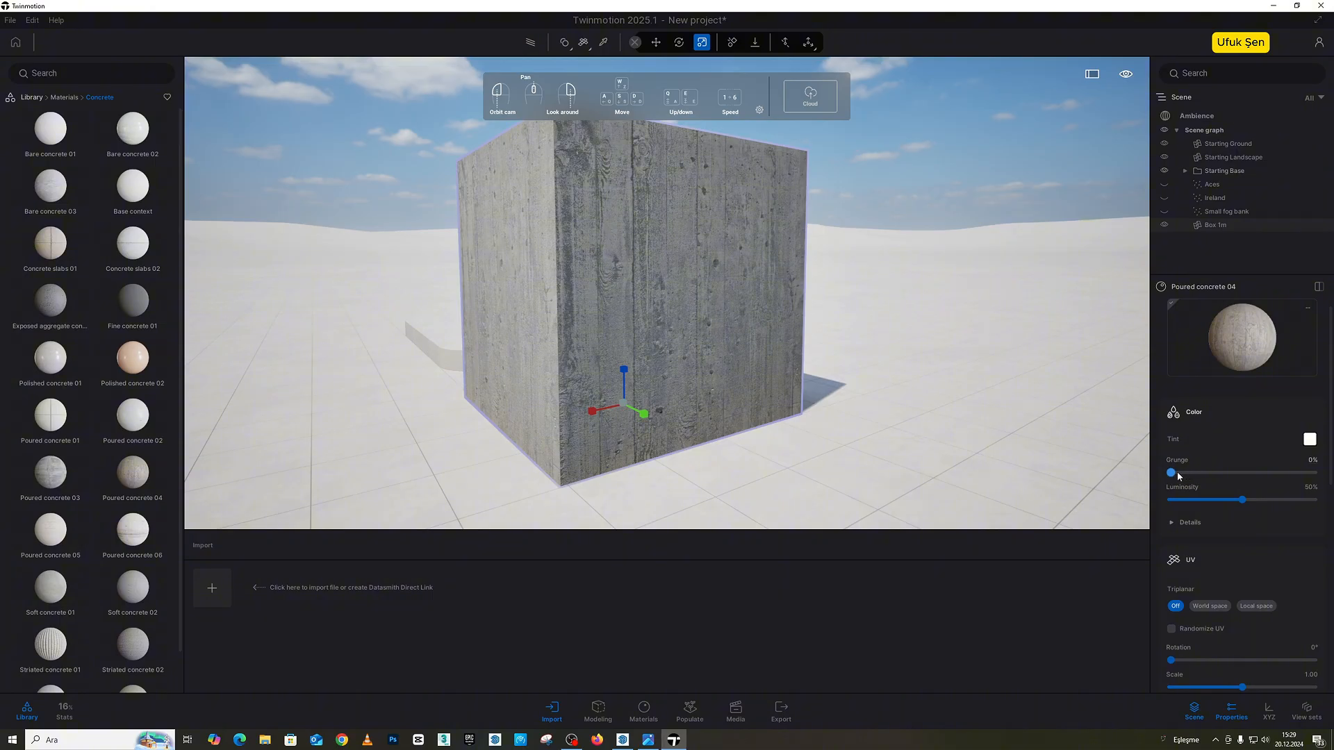
Step: Try the grunge setting on the Poured concrete 04 material and open the Decals collection among the library objects
{"action": "left_click_drag", "start_coordinate": [1177, 472], "coordinate": [939, 457]}
{"action": "left_click", "coordinate": [70, 98]}
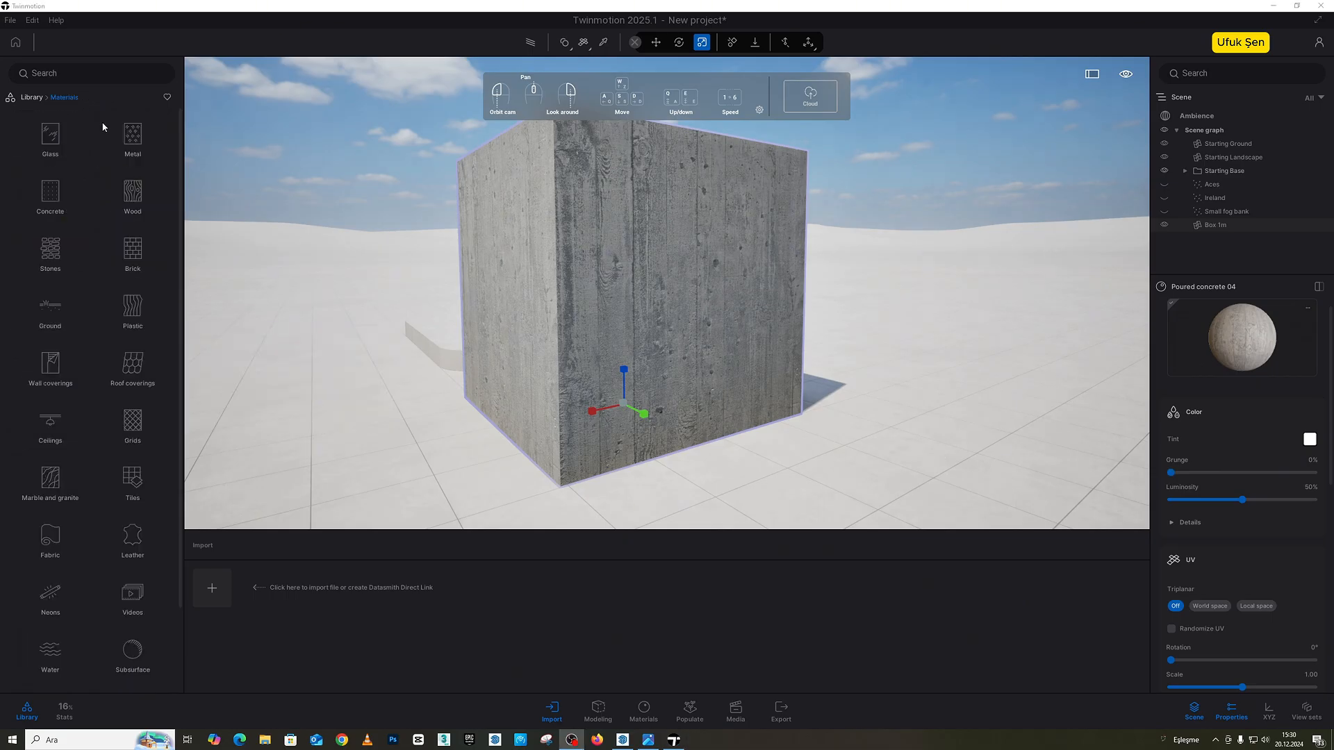
{"action": "left_click", "coordinate": [44, 98]}
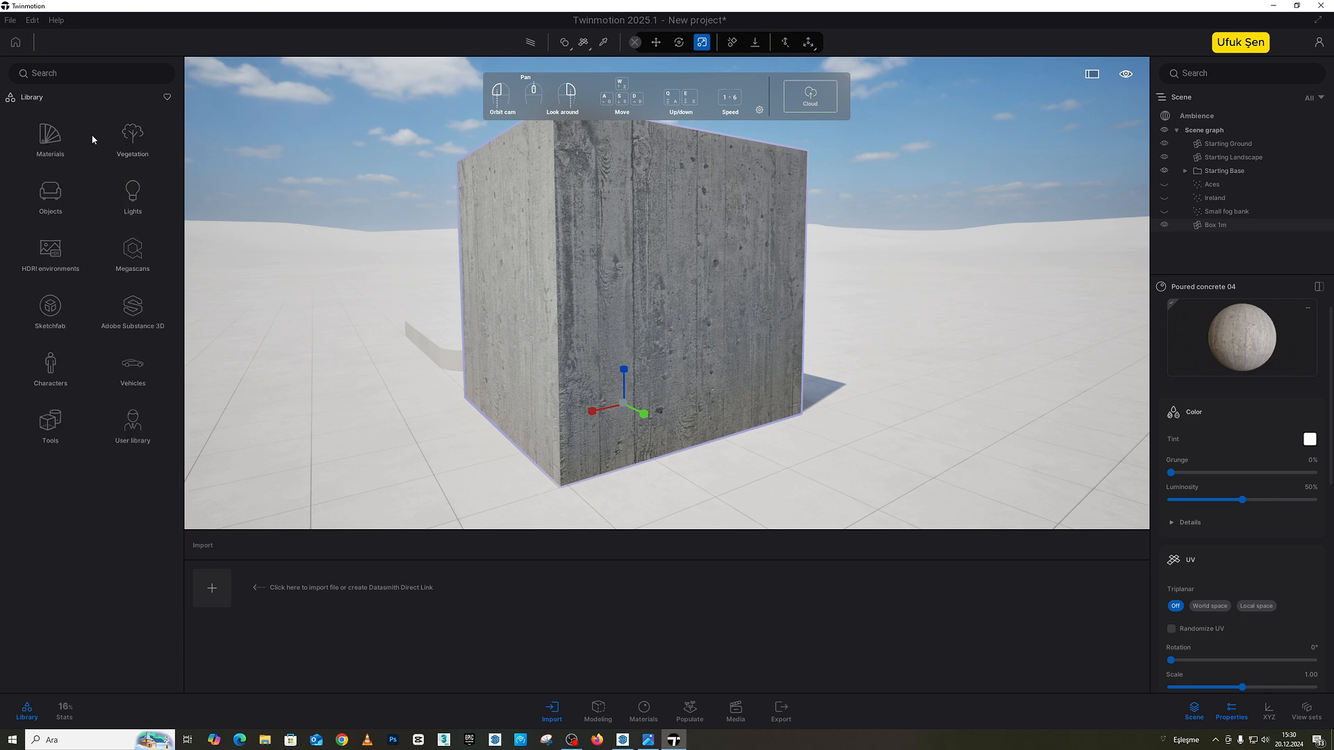
{"action": "left_click", "coordinate": [42, 197]}
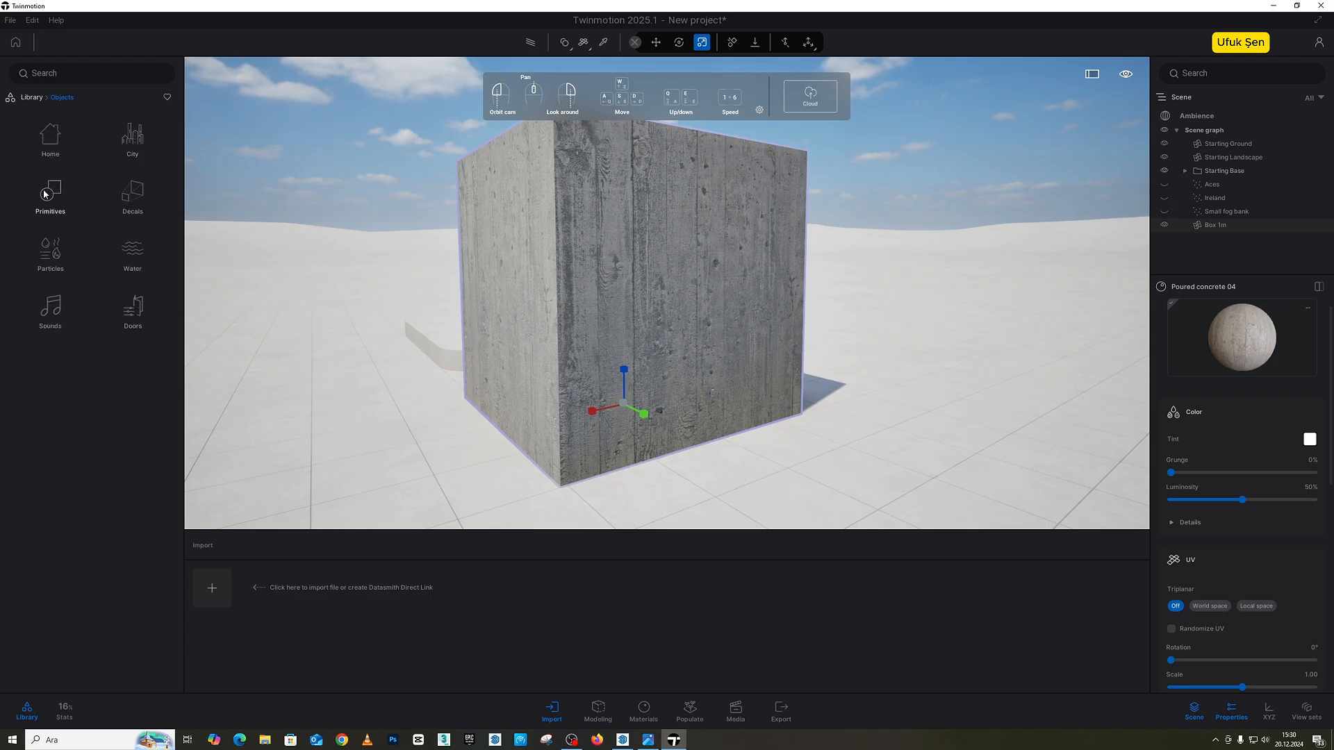
{"action": "left_click", "coordinate": [134, 203]}
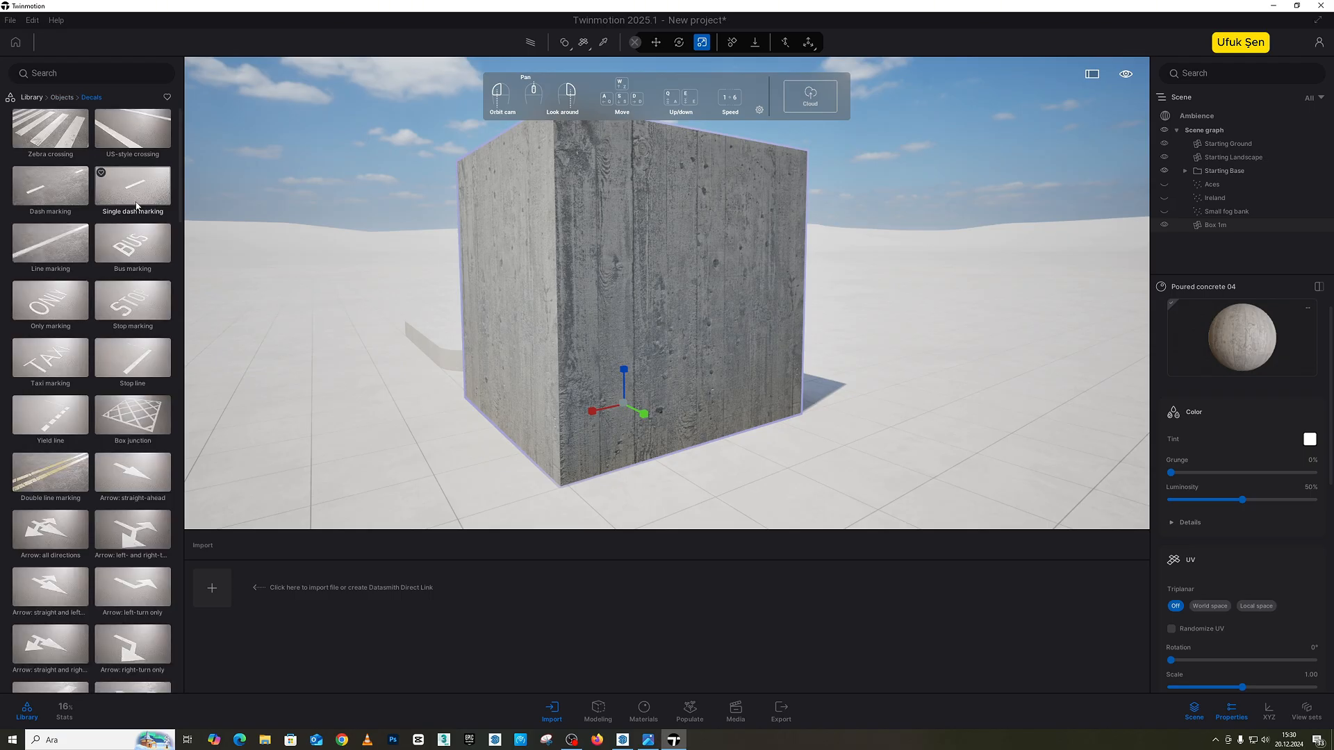
Step: Place the Stains 5 decal on the box's front face with 45% opacity and a size of 1.47
{"action": "scroll", "coordinate": [124, 452], "scroll_direction": "down", "scroll_amount": 8}
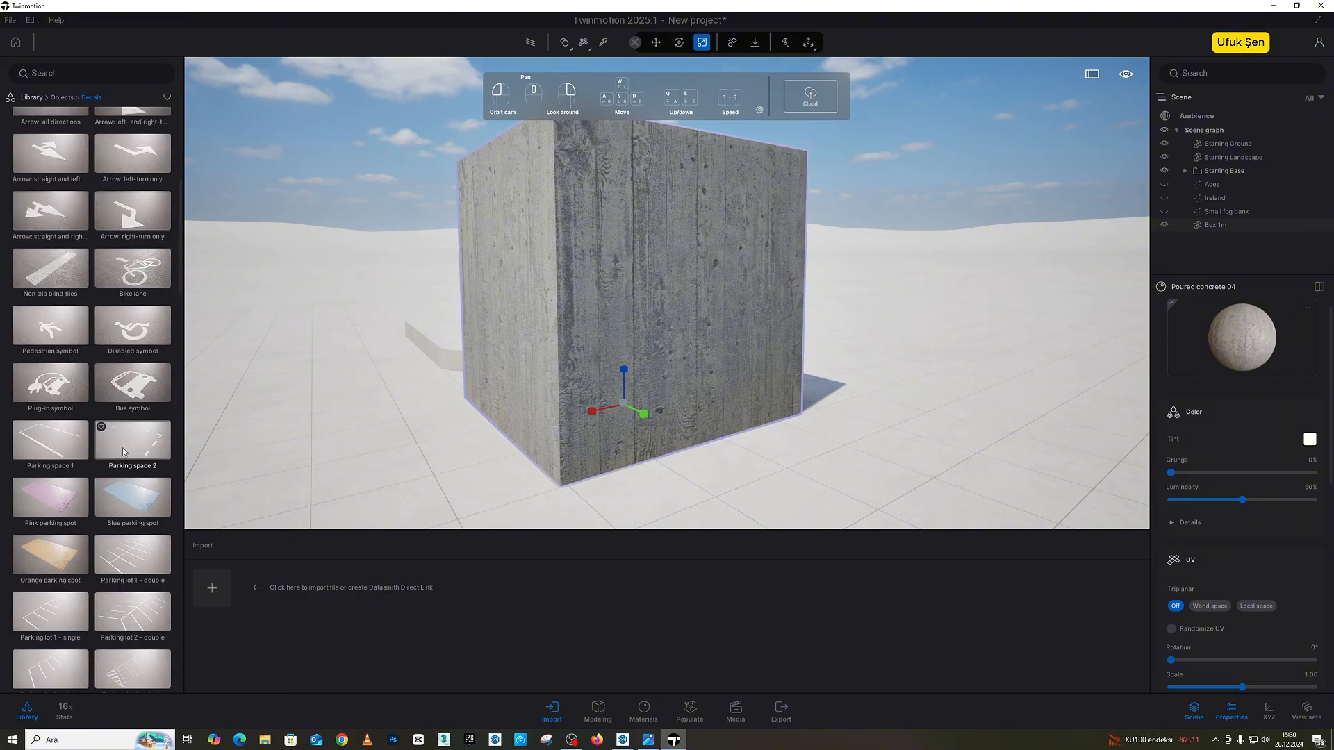
{"action": "scroll", "coordinate": [124, 453], "scroll_direction": "down", "scroll_amount": 9}
{"action": "scroll", "coordinate": [124, 452], "scroll_direction": "down", "scroll_amount": 8}
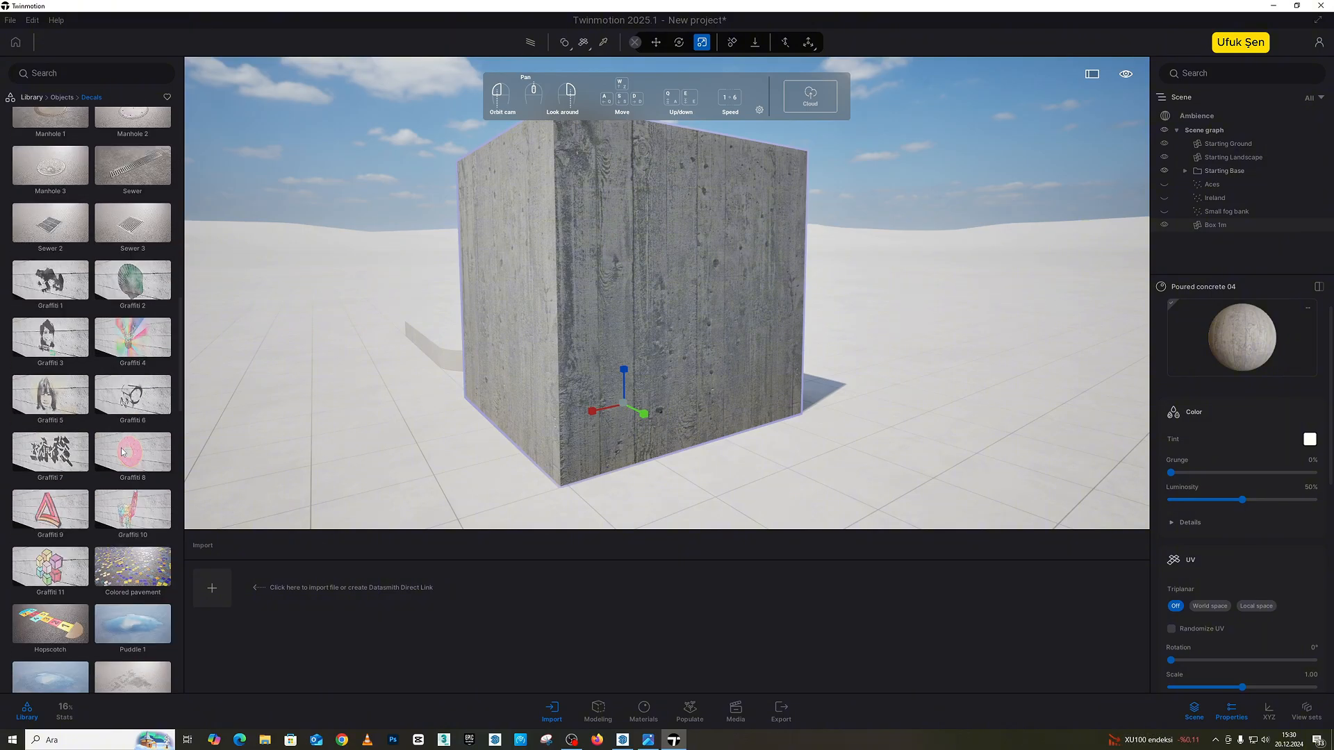
{"action": "scroll", "coordinate": [129, 445], "scroll_direction": "down", "scroll_amount": 2}
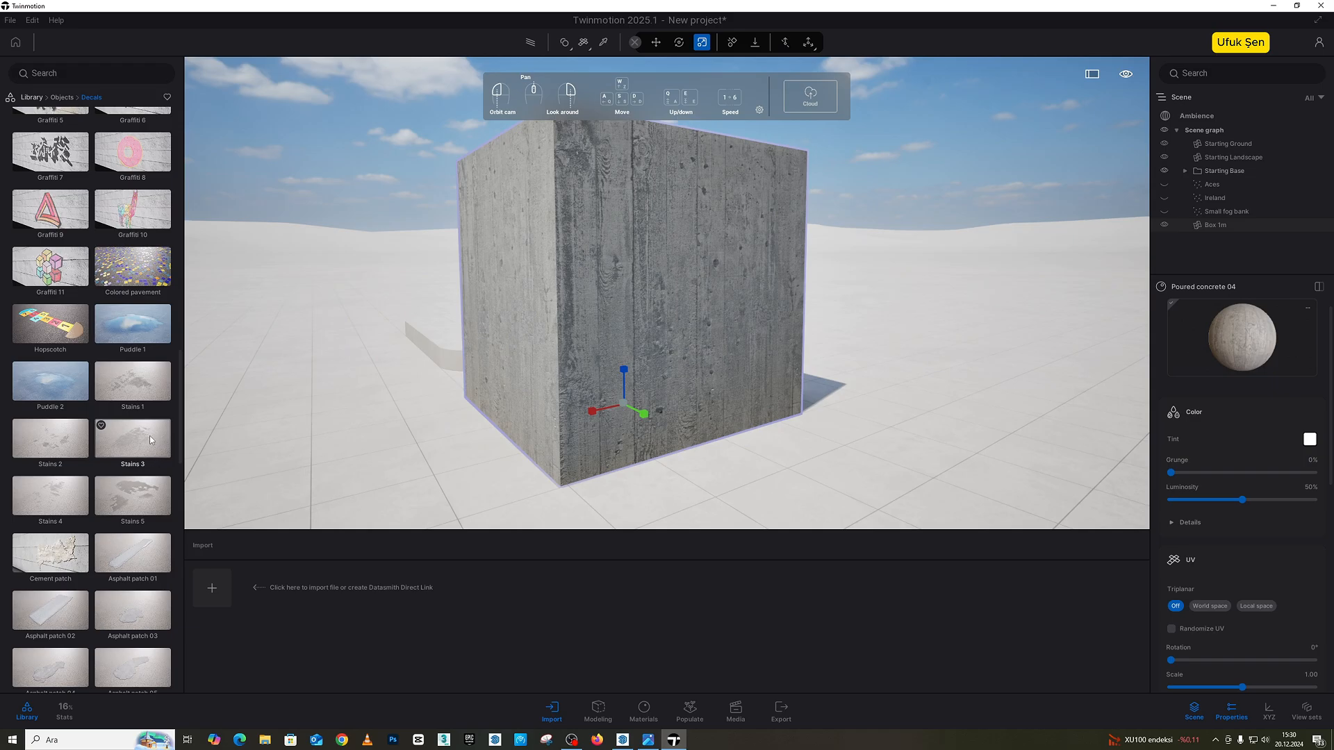
{"action": "left_click_drag", "start_coordinate": [139, 487], "coordinate": [697, 269]}
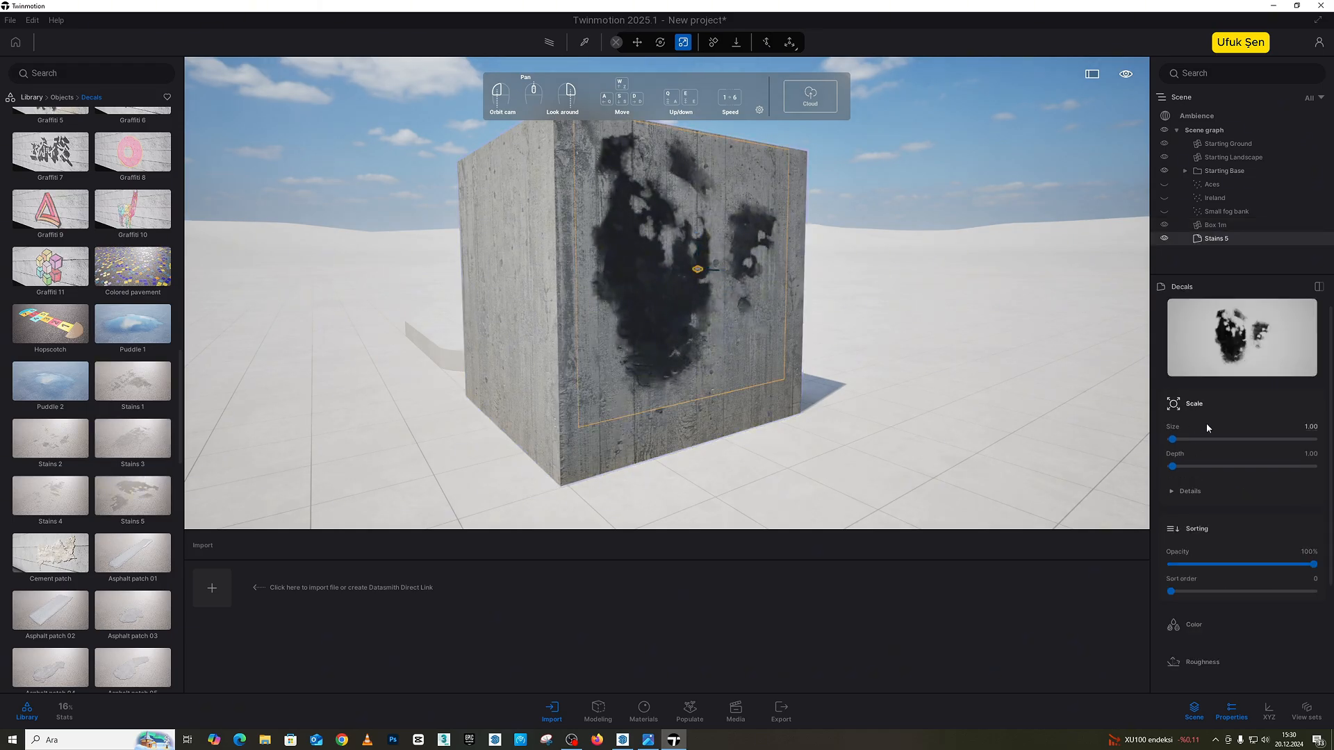
{"action": "left_click_drag", "start_coordinate": [1314, 568], "coordinate": [1237, 570]}
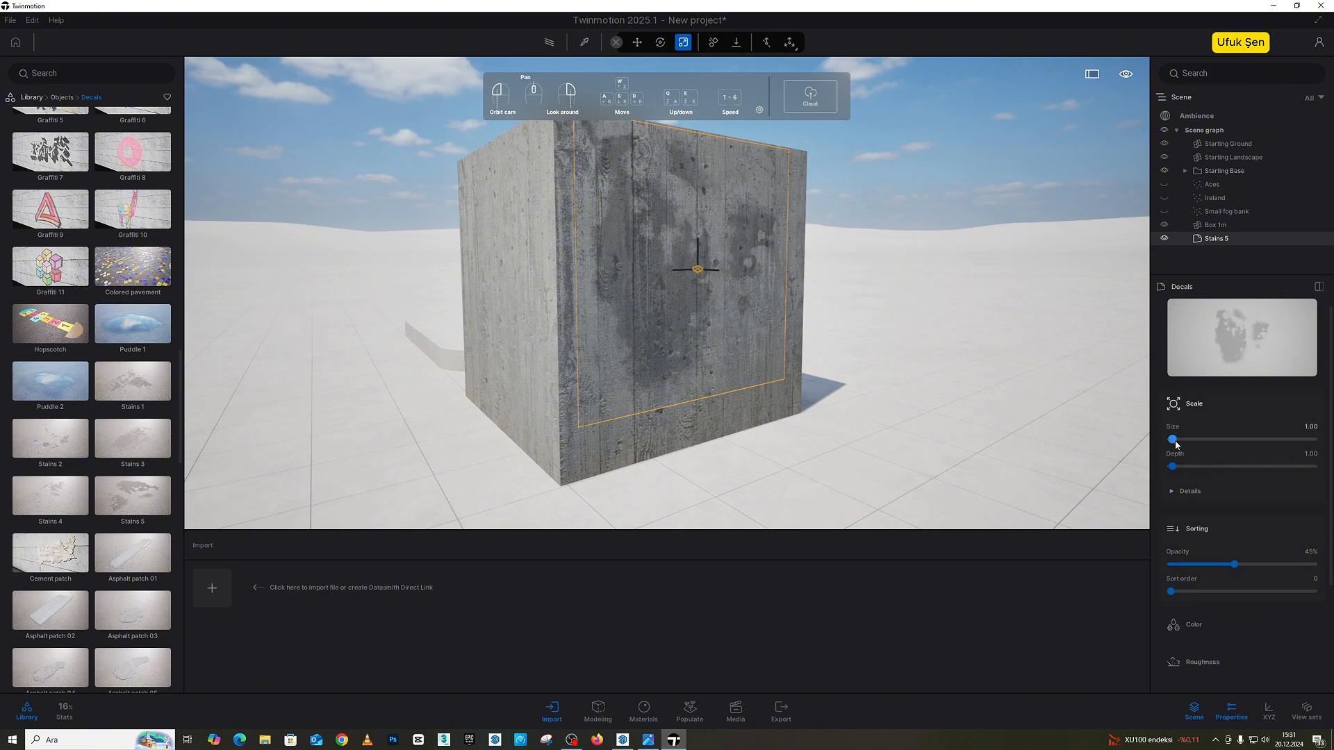
{"action": "left_click_drag", "start_coordinate": [1174, 442], "coordinate": [1172, 440]}
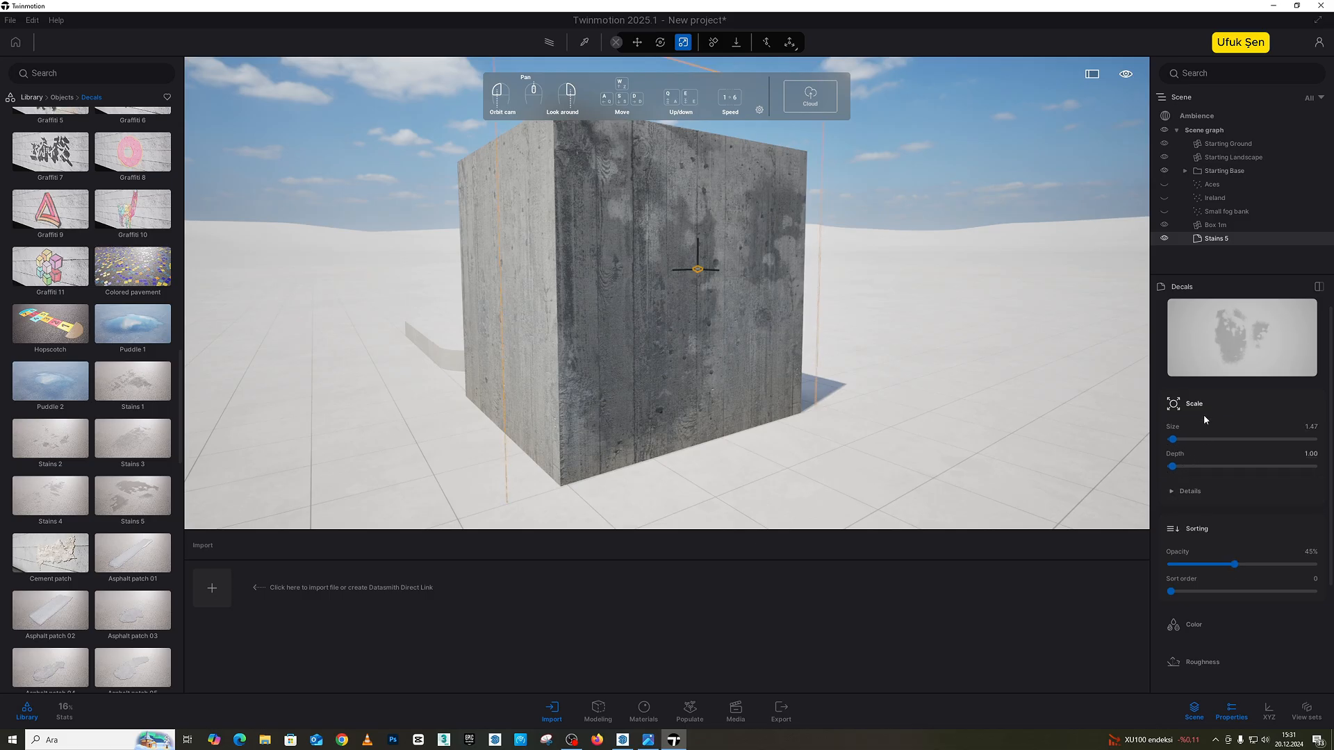
Step: Place the Road damage 01 decal over the stained face with a size of 2.20 and a depth of 0.01
{"action": "scroll", "coordinate": [123, 486], "scroll_direction": "down", "scroll_amount": 5}
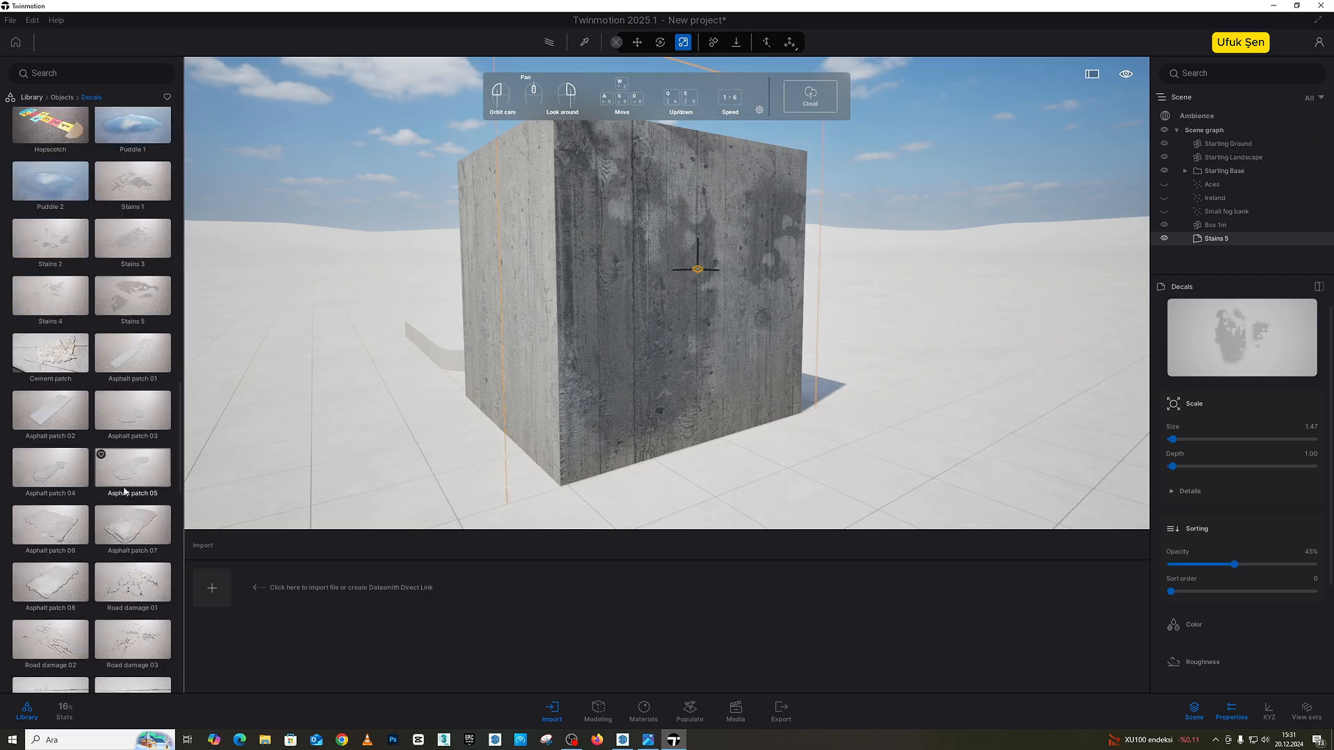
{"action": "left_click_drag", "start_coordinate": [153, 443], "coordinate": [722, 332]}
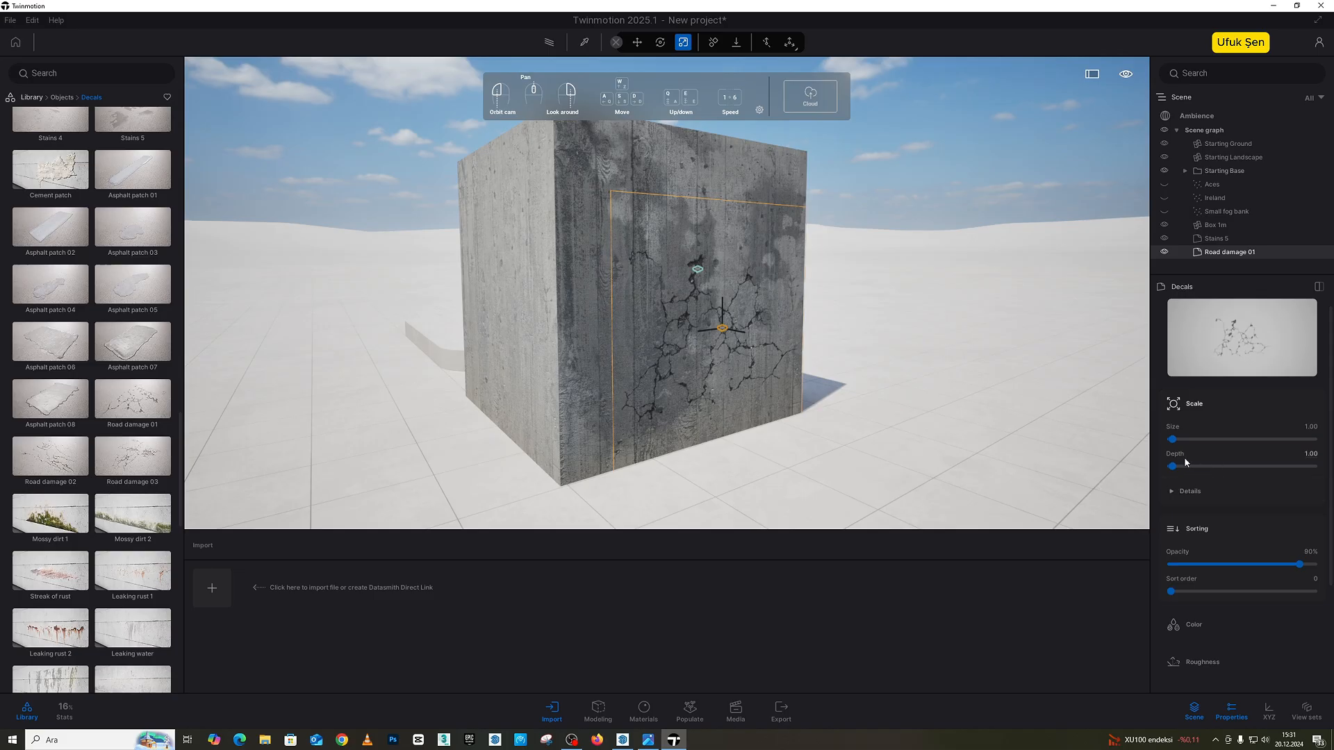
{"action": "left_click_drag", "start_coordinate": [1171, 439], "coordinate": [1173, 439]}
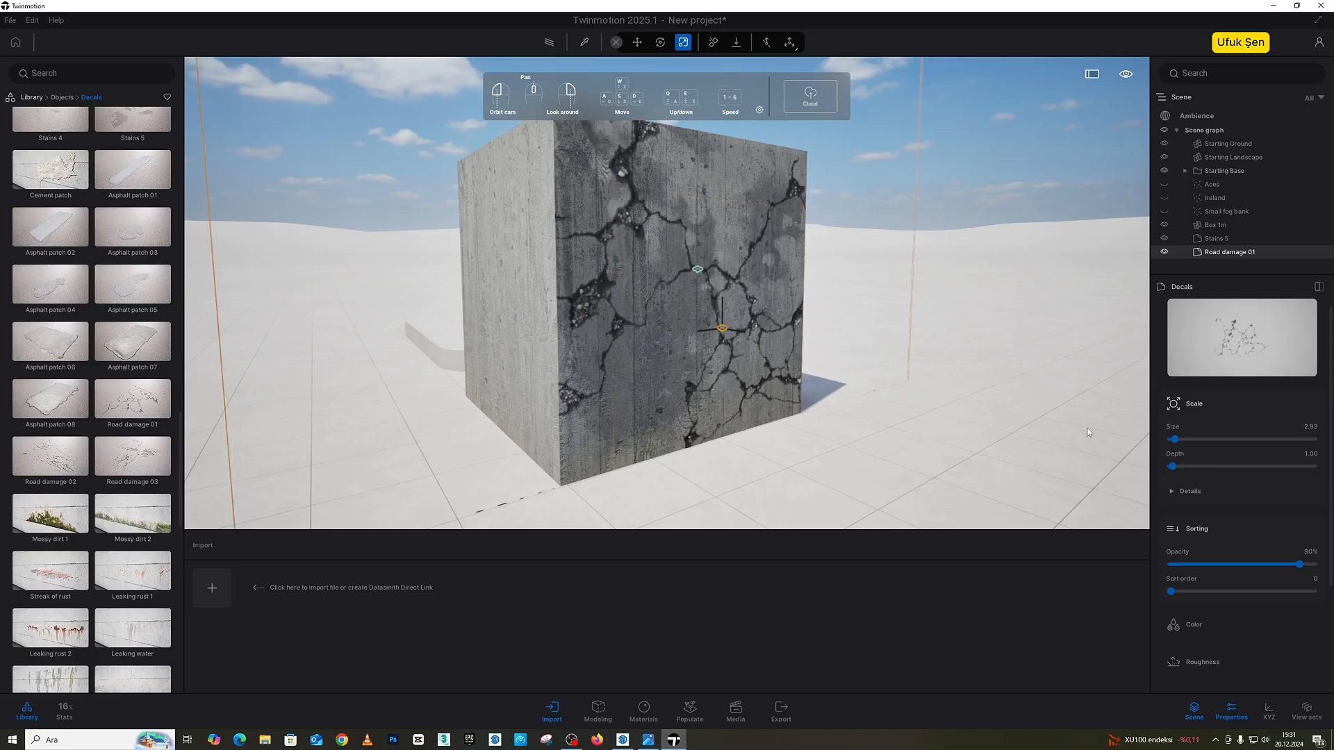
{"action": "mouse_move", "coordinate": [1172, 466]}
{"action": "left_mouse_down"}
{"action": "mouse_move", "coordinate": [1142, 464]}
{"action": "mouse_move", "coordinate": [1173, 445]}
{"action": "left_mouse_up"}
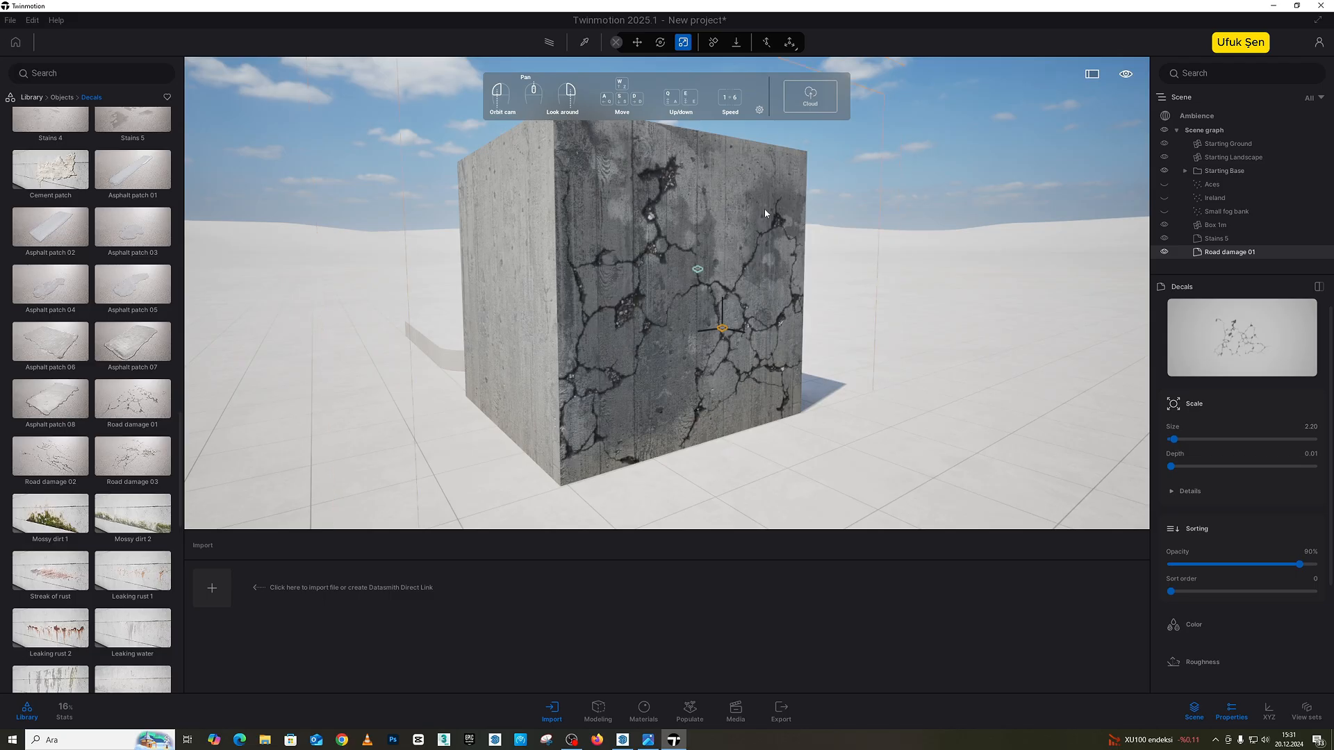
Step: Place Mossy dirt 2 along the face's base at 74% opacity and Mossy leaks near its upper edge at 79% opacity
{"action": "left_click_drag", "start_coordinate": [132, 514], "coordinate": [659, 432]}
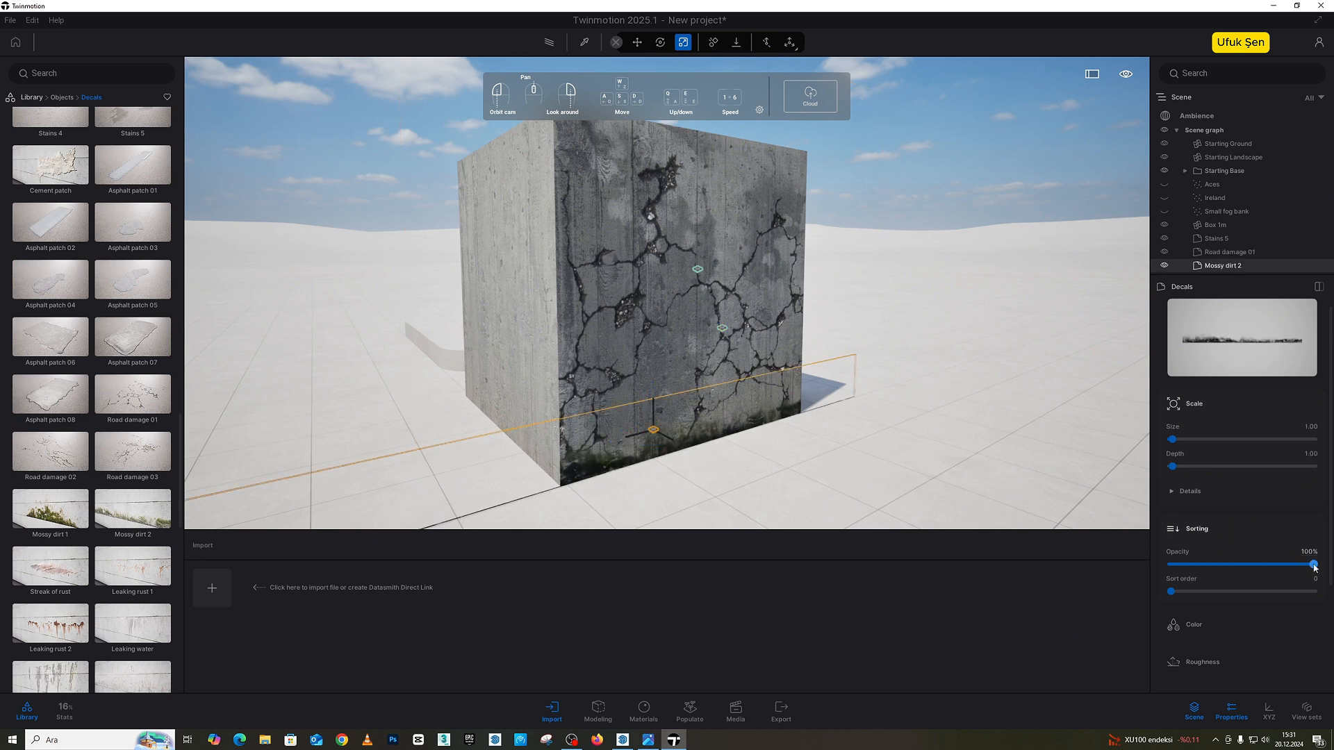
{"action": "left_click_drag", "start_coordinate": [1314, 565], "coordinate": [1277, 564]}
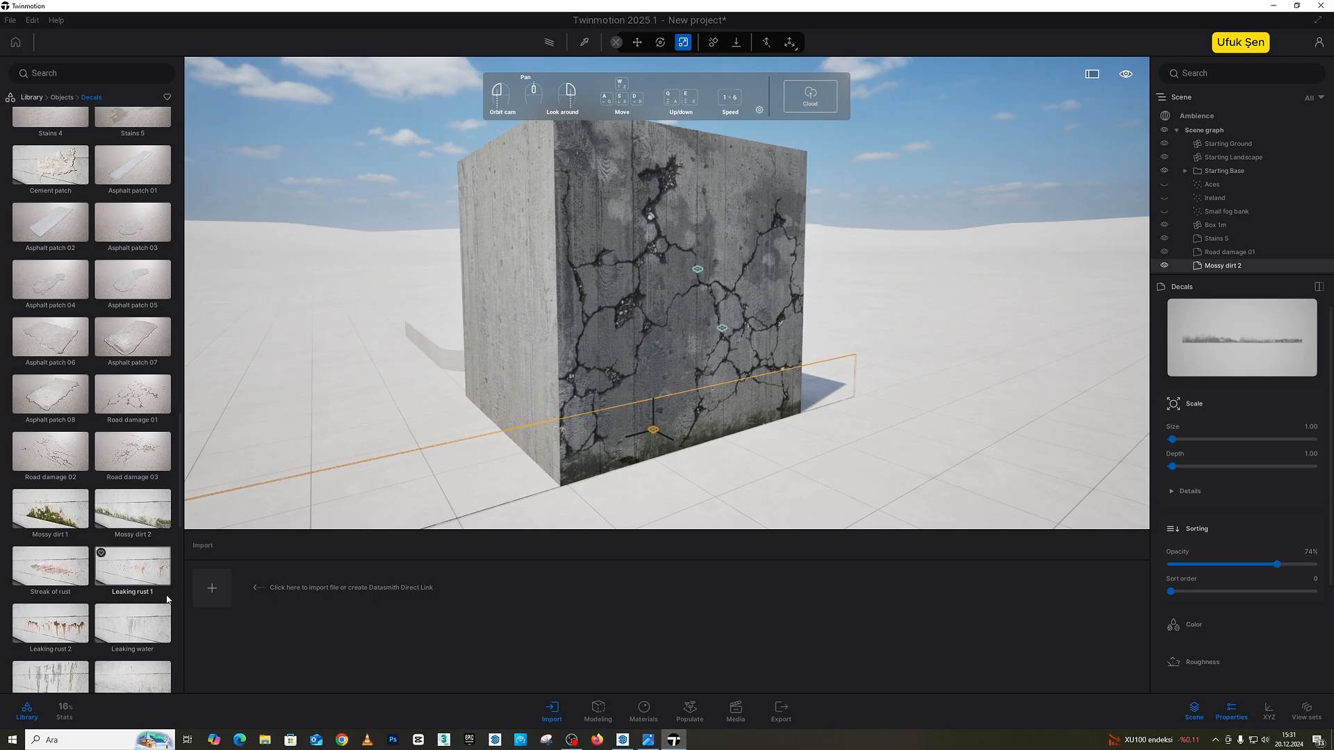
{"action": "scroll", "coordinate": [97, 608], "scroll_direction": "down", "scroll_amount": 1}
{"action": "mouse_move", "coordinate": [98, 607]}
{"action": "left_mouse_down"}
{"action": "mouse_move", "coordinate": [634, 262]}
{"action": "mouse_move", "coordinate": [728, 261]}
{"action": "left_mouse_up"}
{"action": "left_click_drag", "start_coordinate": [1310, 569], "coordinate": [1283, 564]}
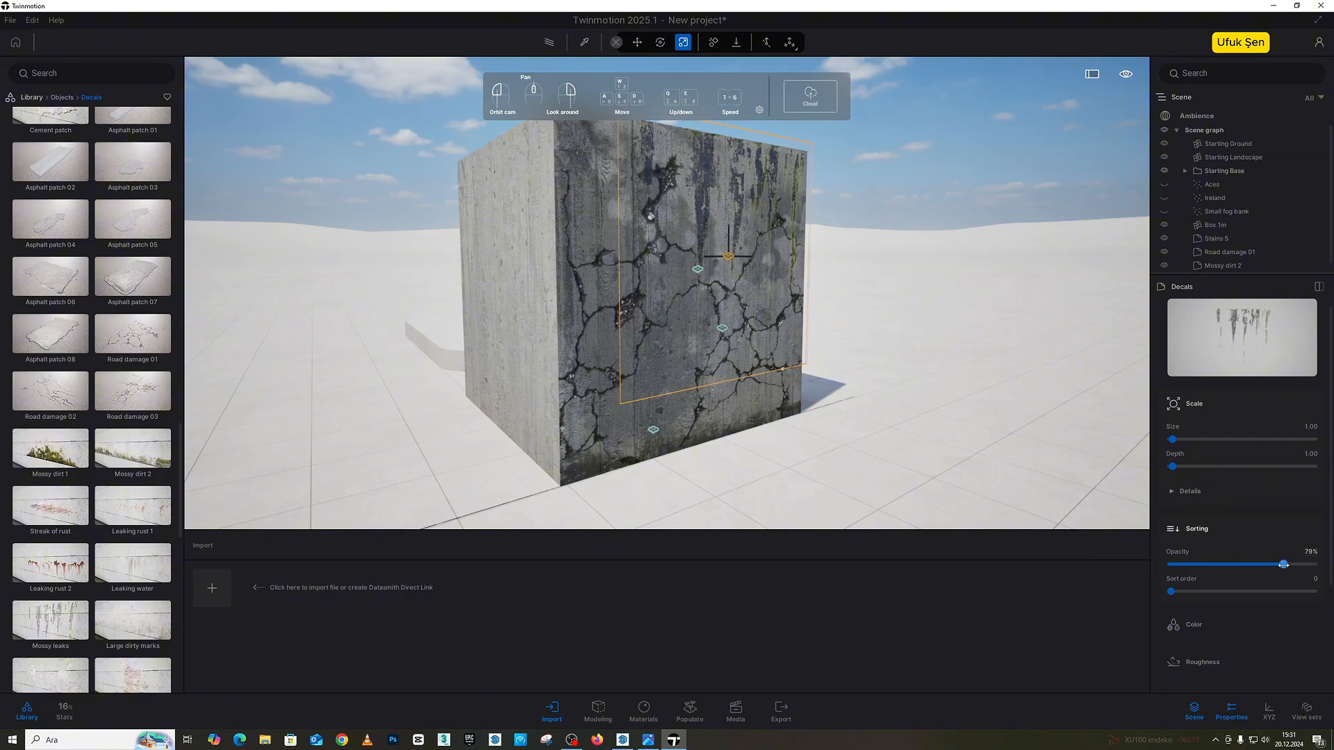
Step: Place the Leaking water decal on the upper left part of the cracked face and move it upward
{"action": "scroll", "coordinate": [103, 512], "scroll_direction": "down", "scroll_amount": 1}
{"action": "scroll", "coordinate": [103, 511], "scroll_direction": "down", "scroll_amount": 1}
{"action": "left_click_drag", "start_coordinate": [111, 486], "coordinate": [610, 249]}
{"action": "scroll", "coordinate": [611, 251], "scroll_direction": "down", "scroll_amount": 2}
{"action": "right_click_drag", "start_coordinate": [613, 278], "coordinate": [624, 338]}
{"action": "left_click_drag", "start_coordinate": [623, 337], "coordinate": [622, 299]}
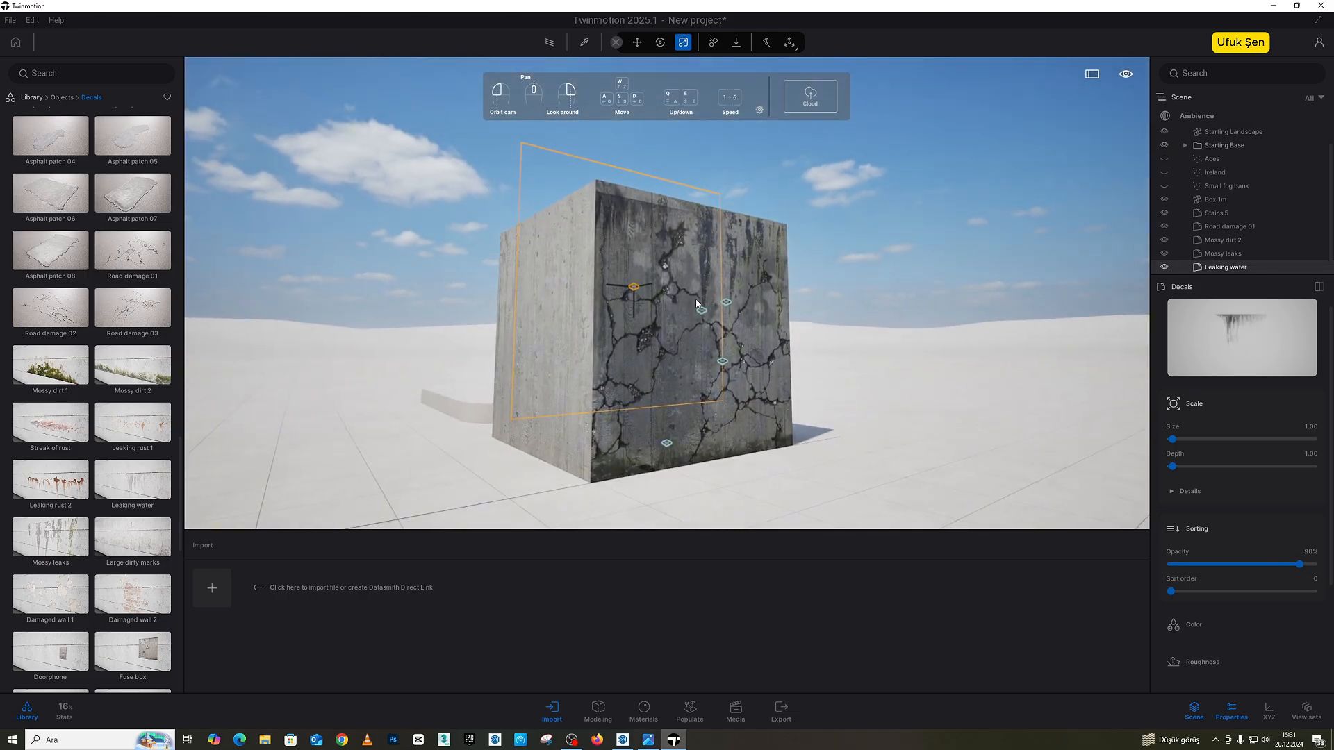
{"action": "scroll", "coordinate": [663, 292], "scroll_direction": "up", "scroll_amount": 5}
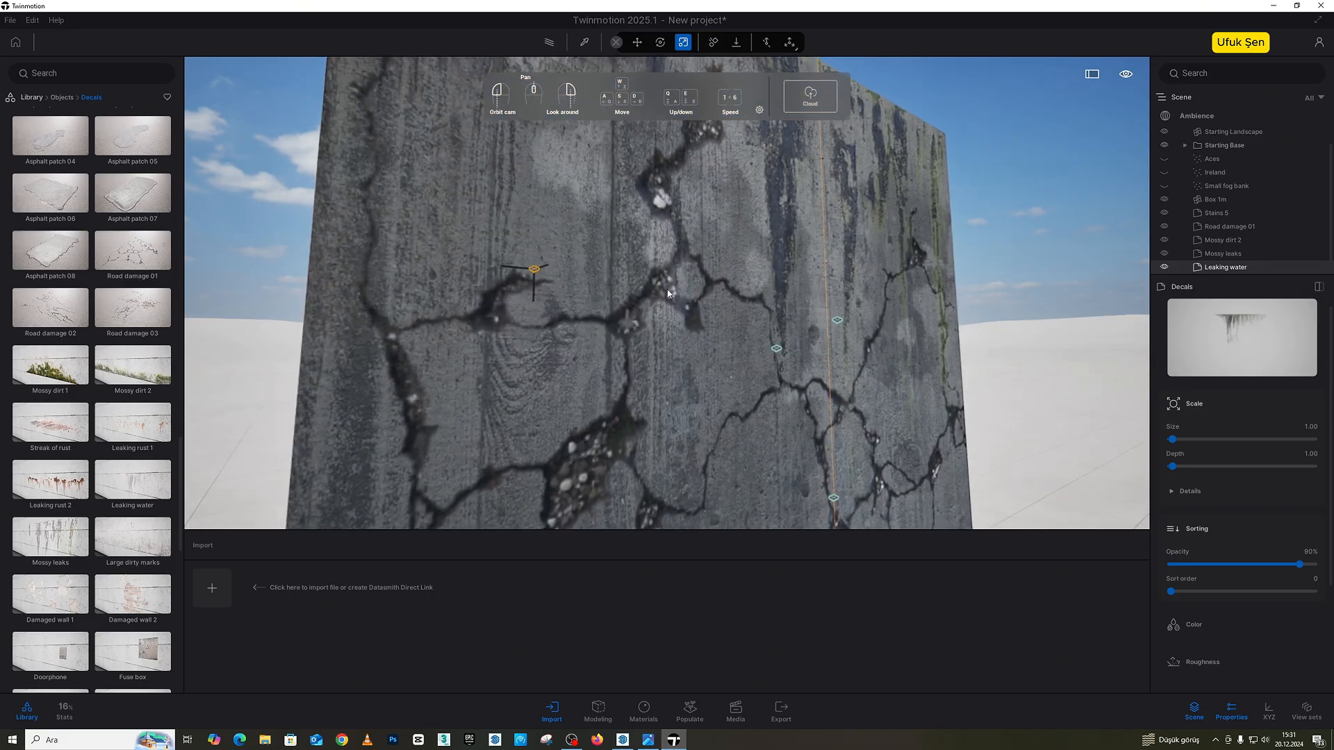
{"action": "scroll", "coordinate": [656, 304], "scroll_direction": "down", "scroll_amount": 3}
{"action": "scroll", "coordinate": [656, 306], "scroll_direction": "down", "scroll_amount": 3}
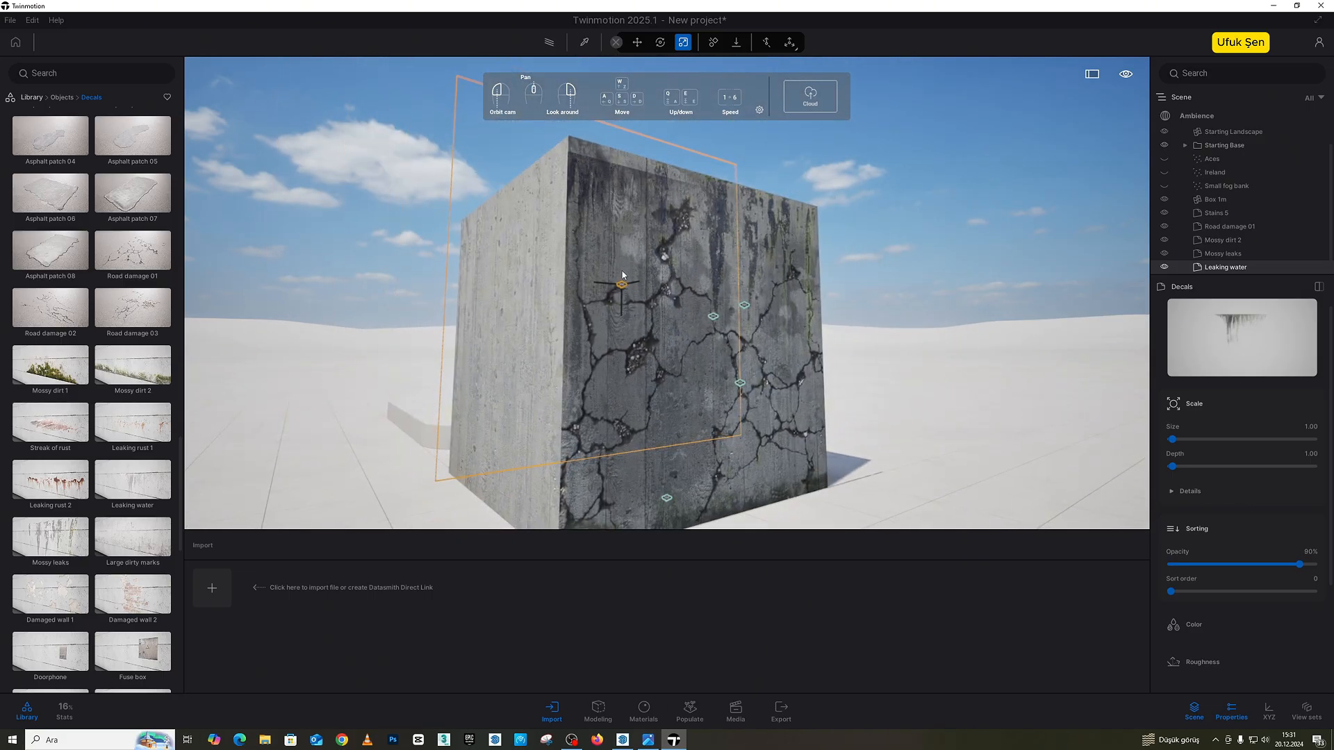
{"action": "left_click", "coordinate": [636, 42]}
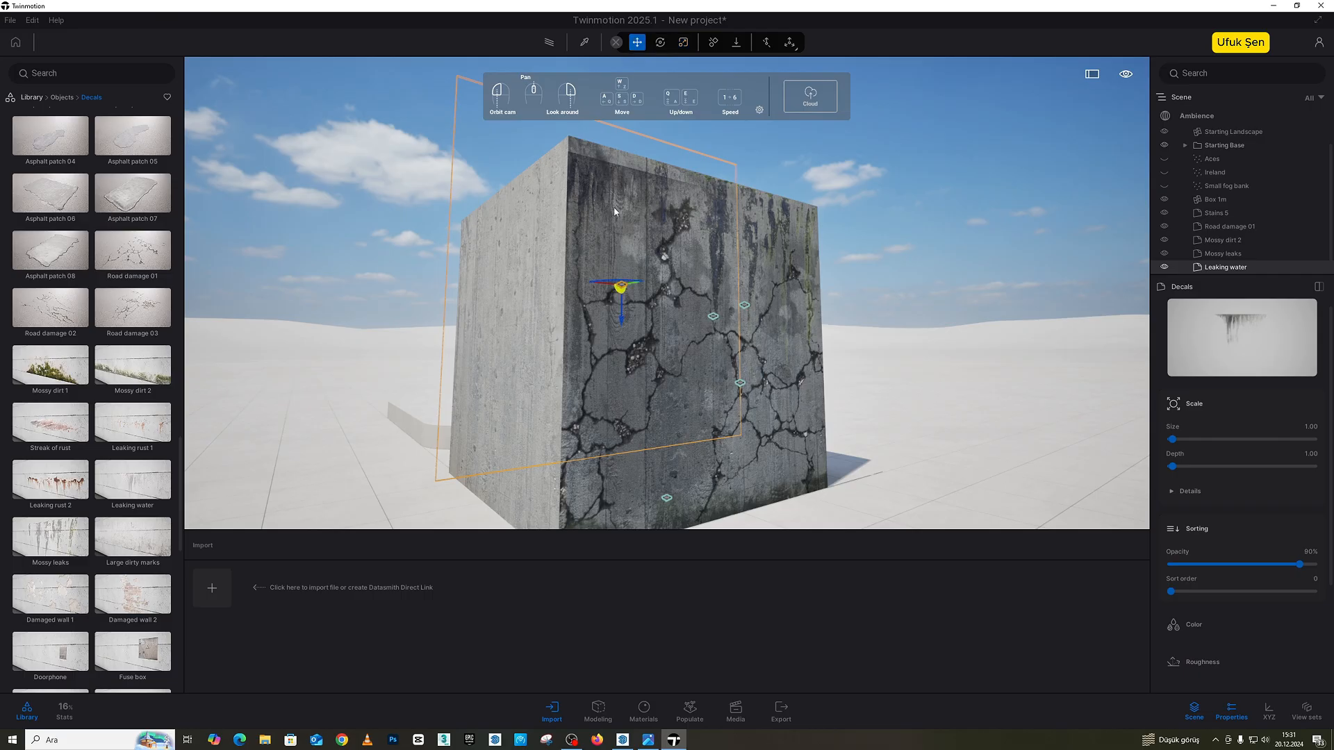
{"action": "left_click_drag", "start_coordinate": [621, 317], "coordinate": [782, 236]}
Step: Copy the Leaking water decal as one instance about 255 cm across, toward the face's right edge
{"action": "scroll", "coordinate": [662, 305], "scroll_direction": "down", "scroll_amount": 1}
{"action": "scroll", "coordinate": [662, 306], "scroll_direction": "down", "scroll_amount": 2}
{"action": "left_click_drag", "start_coordinate": [705, 257], "coordinate": [847, 265], "text": "alt"}
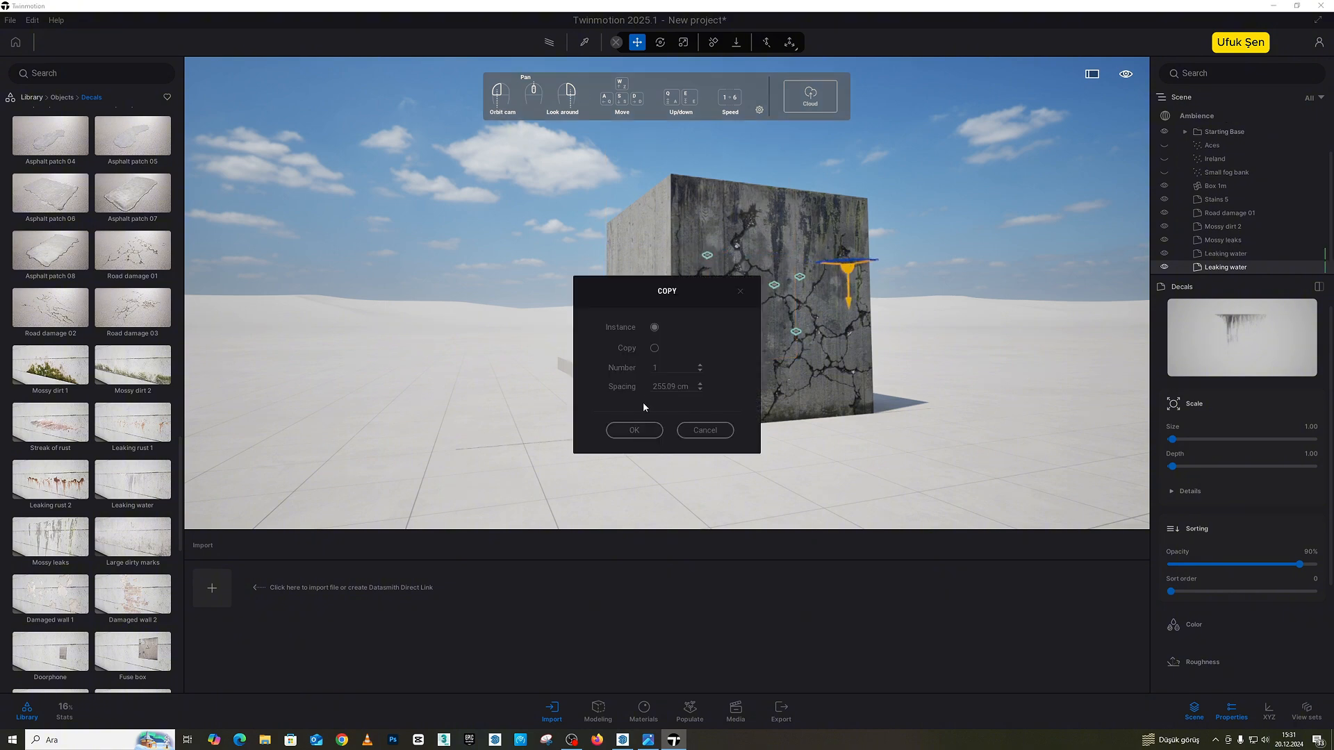
{"action": "left_click", "coordinate": [635, 429]}
{"action": "mouse_move", "coordinate": [687, 397]}
{"action": "left_mouse_down"}
{"action": "mouse_move", "coordinate": [771, 396]}
{"action": "mouse_move", "coordinate": [674, 371]}
{"action": "mouse_move", "coordinate": [700, 375]}
{"action": "left_mouse_up"}
{"action": "scroll", "coordinate": [157, 522], "scroll_direction": "down", "scroll_amount": 2}
Step: Place the Damaged wall 2 decal along the face's left edge and reduce its opacity
{"action": "scroll", "coordinate": [157, 522], "scroll_direction": "down", "scroll_amount": 6}
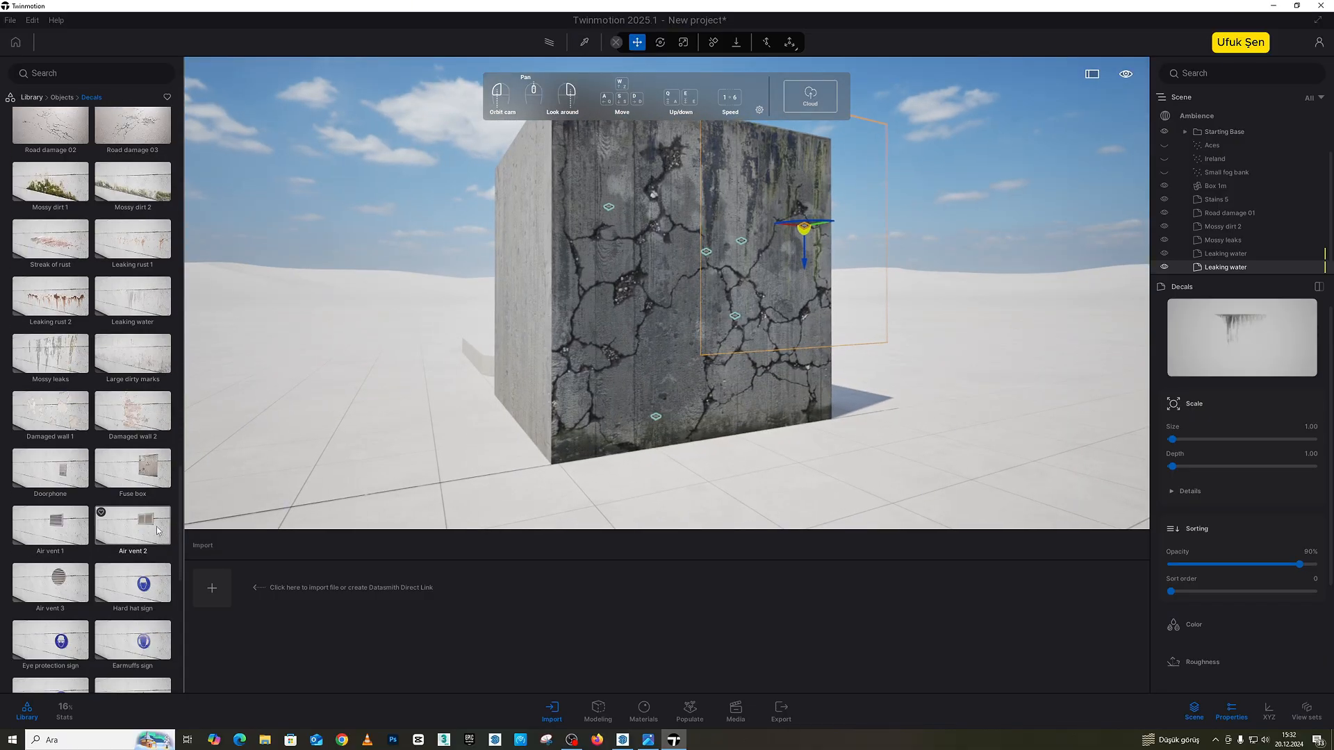
{"action": "scroll", "coordinate": [157, 530], "scroll_direction": "down", "scroll_amount": 9}
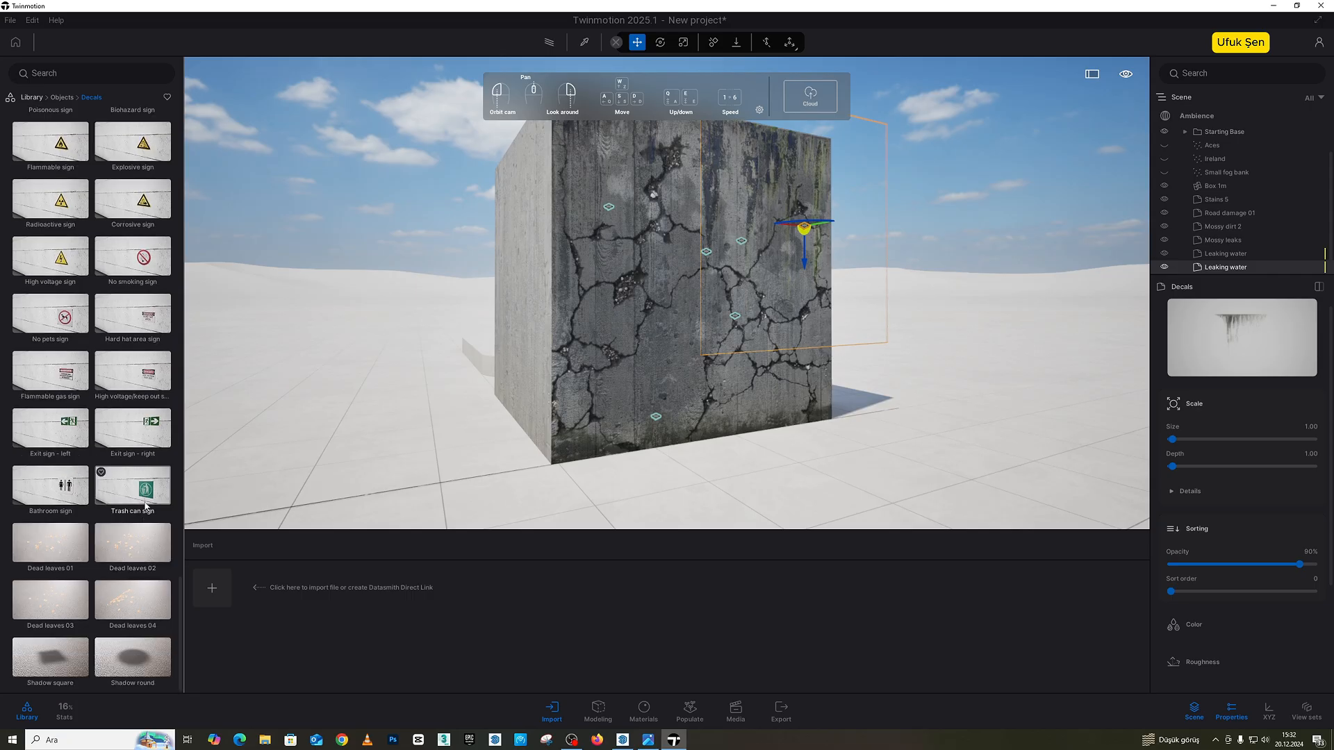
{"action": "scroll", "coordinate": [132, 542], "scroll_direction": "up", "scroll_amount": 4}
{"action": "scroll", "coordinate": [106, 561], "scroll_direction": "up", "scroll_amount": 8}
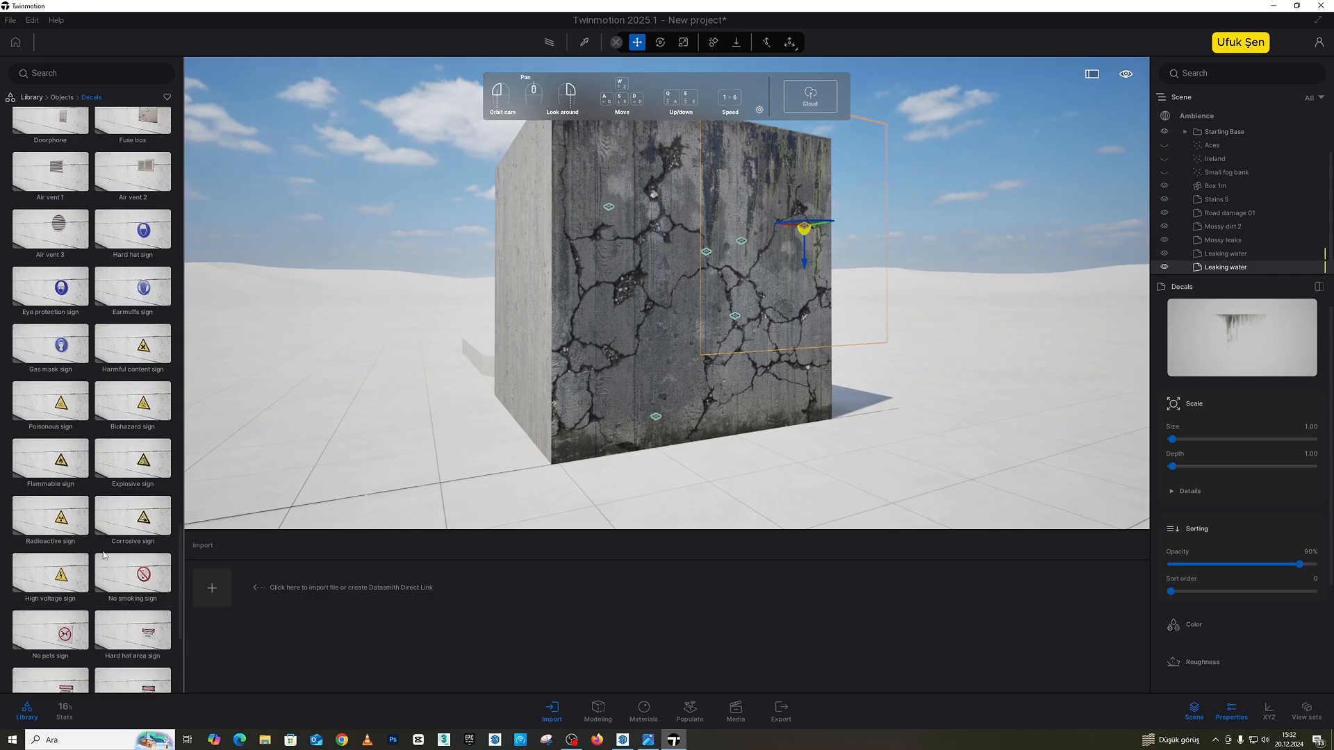
{"action": "left_click_drag", "start_coordinate": [132, 357], "coordinate": [595, 291]}
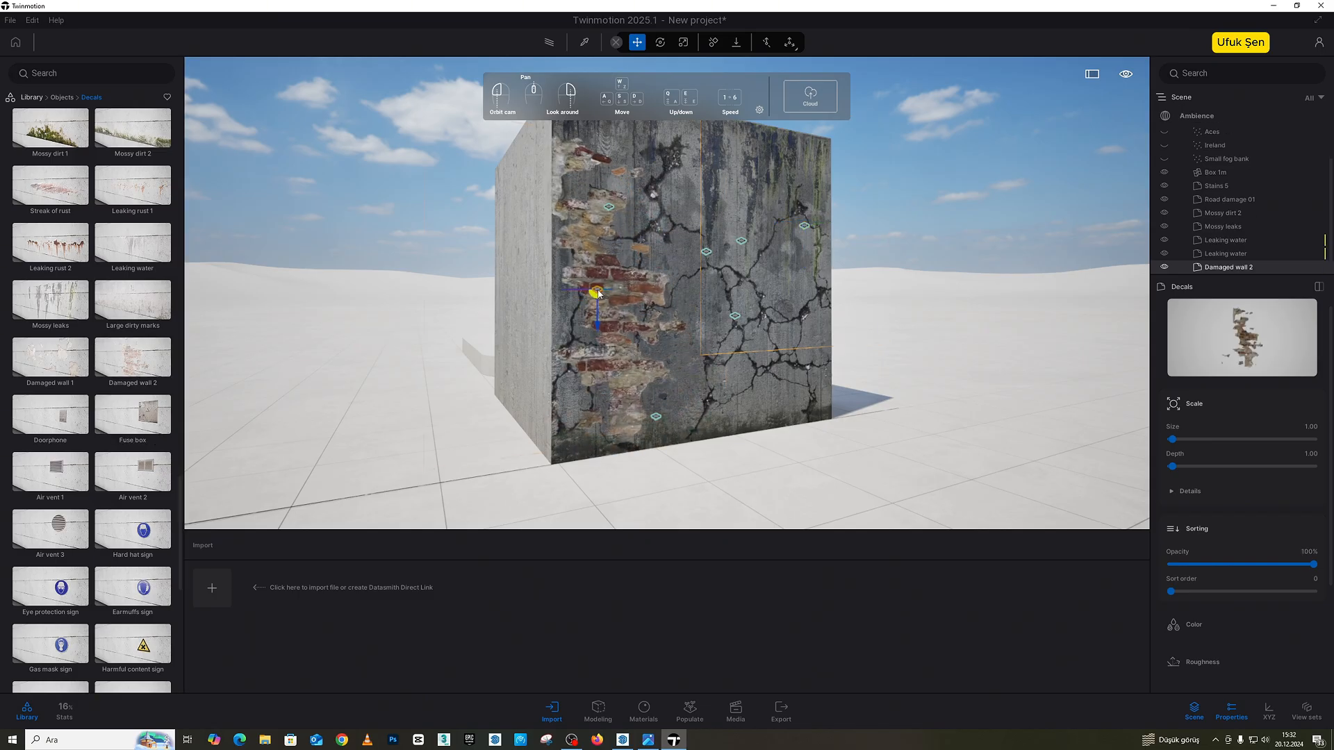
{"action": "left_click_drag", "start_coordinate": [1313, 564], "coordinate": [1266, 564]}
Step: Examine the weathered face of the box from different angles and distances, ending with a frontal view
{"action": "left_click_drag", "start_coordinate": [795, 223], "coordinate": [896, 225]}
{"action": "left_click", "coordinate": [795, 223]}
{"action": "left_click_drag", "start_coordinate": [597, 132], "coordinate": [703, 131]}
{"action": "left_click_drag", "start_coordinate": [799, 188], "coordinate": [584, 161]}
{"action": "key", "text": "s"}
{"action": "right_click_drag", "start_coordinate": [667, 292], "coordinate": [642, 271]}
{"action": "key", "text": "w"}
{"action": "key", "text": "s"}
{"action": "key", "text": "s"}
{"action": "key", "text": "w"}
{"action": "right_click_drag", "start_coordinate": [829, 202], "coordinate": [863, 202]}
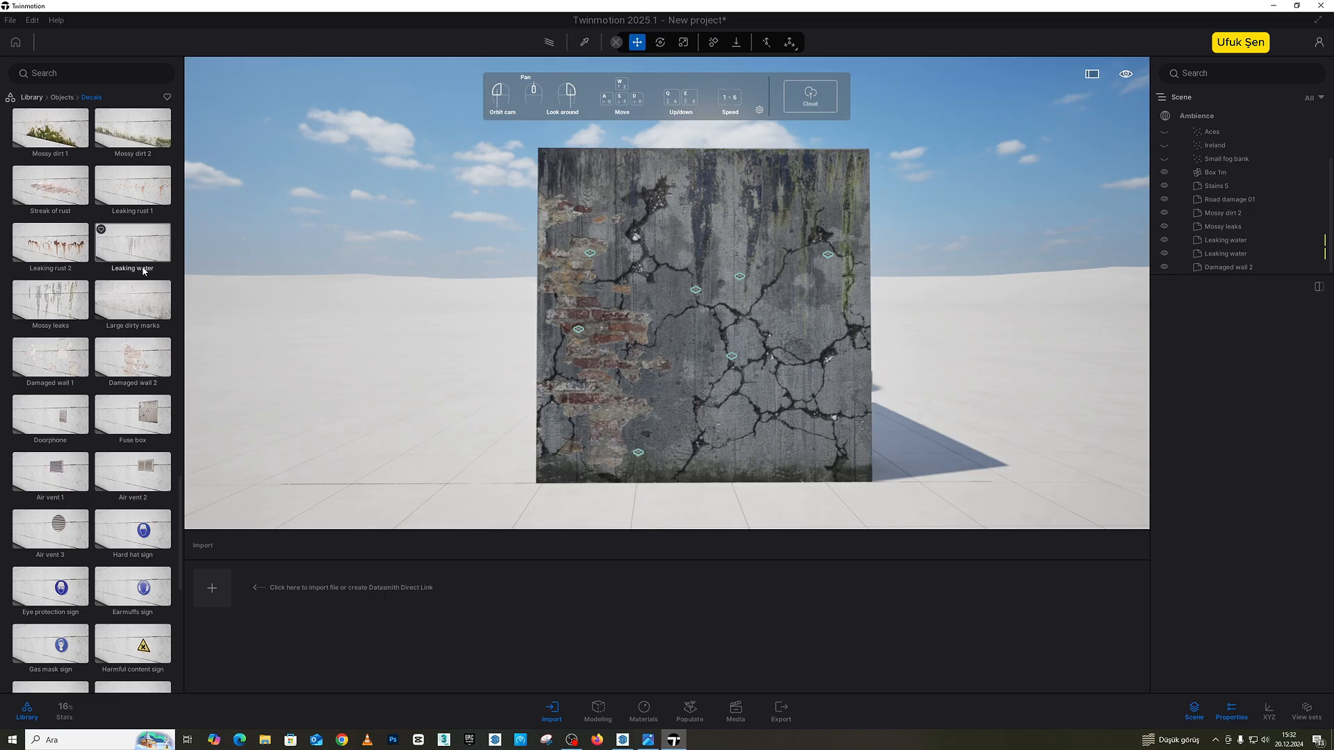
Step: Place the Asphalt patch 07 decal on the upper part of the face at 55% opacity and move it slightly upward
{"action": "scroll", "coordinate": [115, 409], "scroll_direction": "up", "scroll_amount": 3}
{"action": "scroll", "coordinate": [115, 409], "scroll_direction": "up", "scroll_amount": 5}
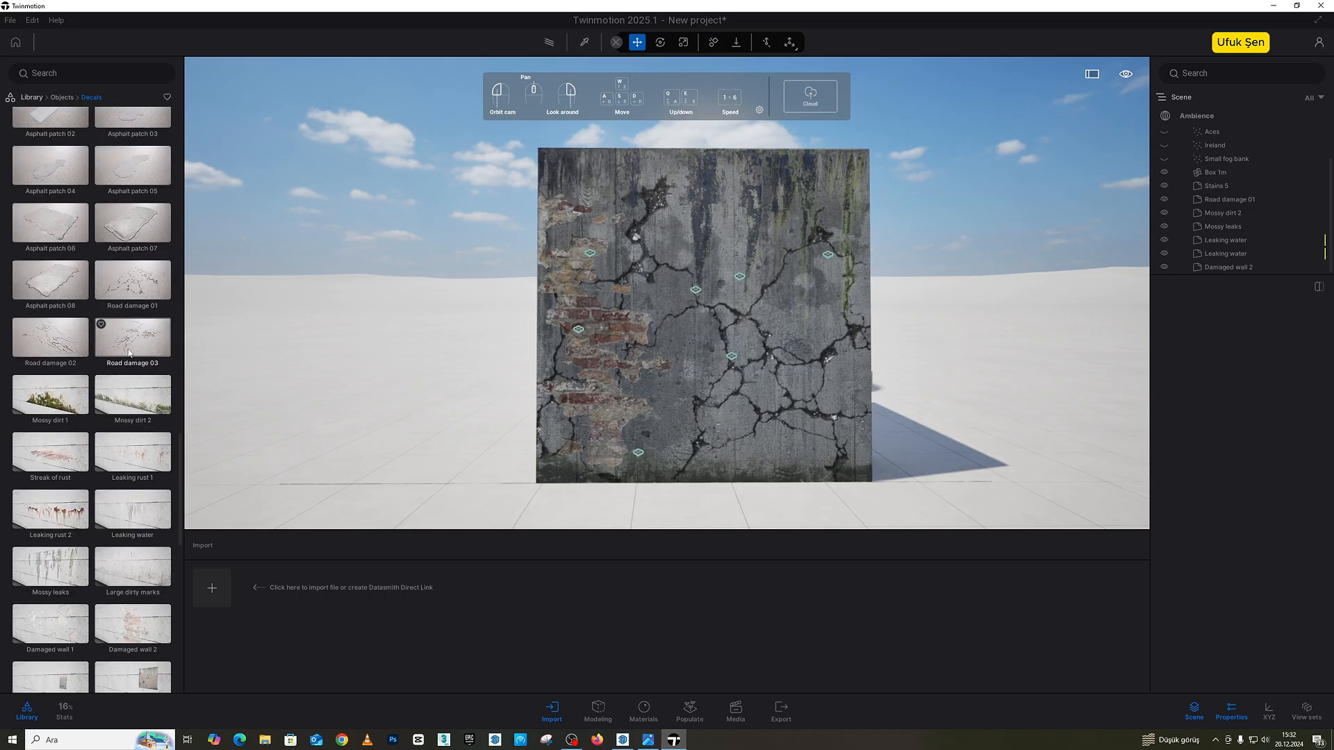
{"action": "left_click_drag", "start_coordinate": [132, 310], "coordinate": [715, 241]}
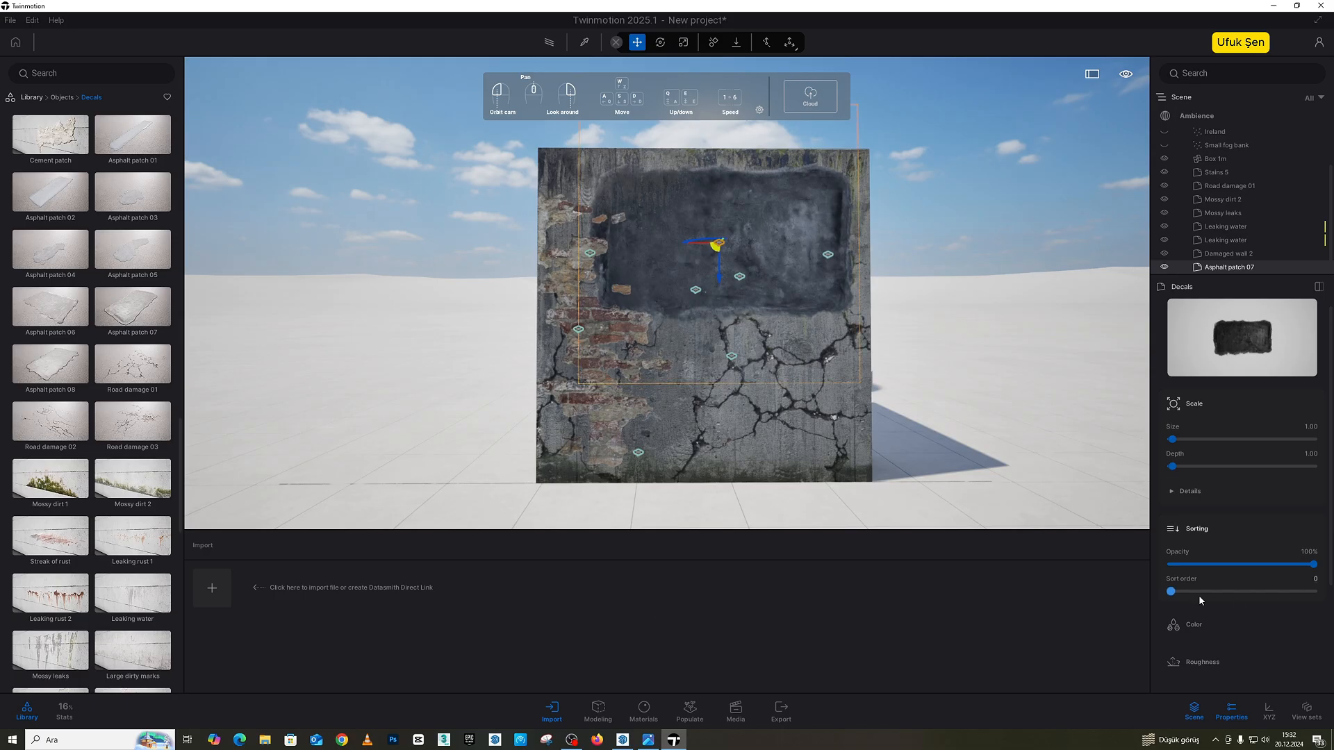
{"action": "left_click", "coordinate": [1248, 564]}
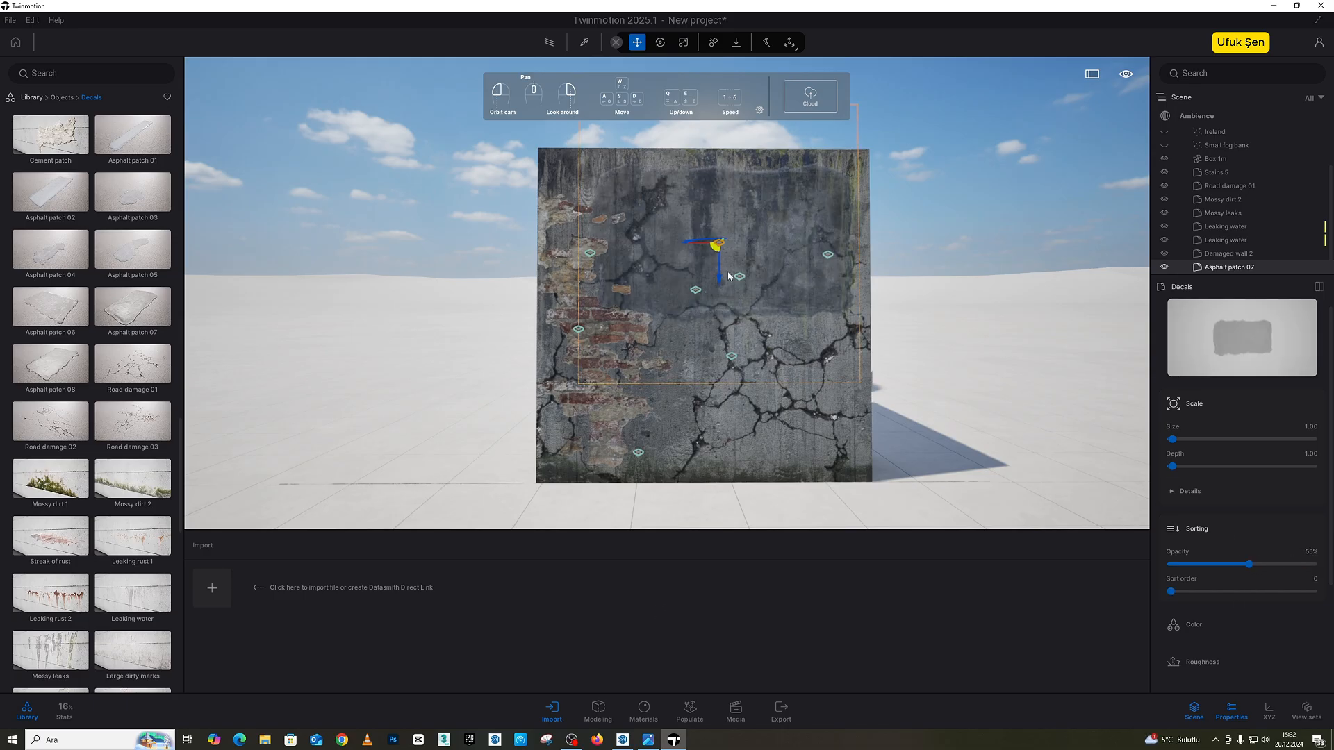
{"action": "left_click_drag", "start_coordinate": [728, 276], "coordinate": [721, 263]}
{"action": "left_click", "coordinate": [988, 226]}
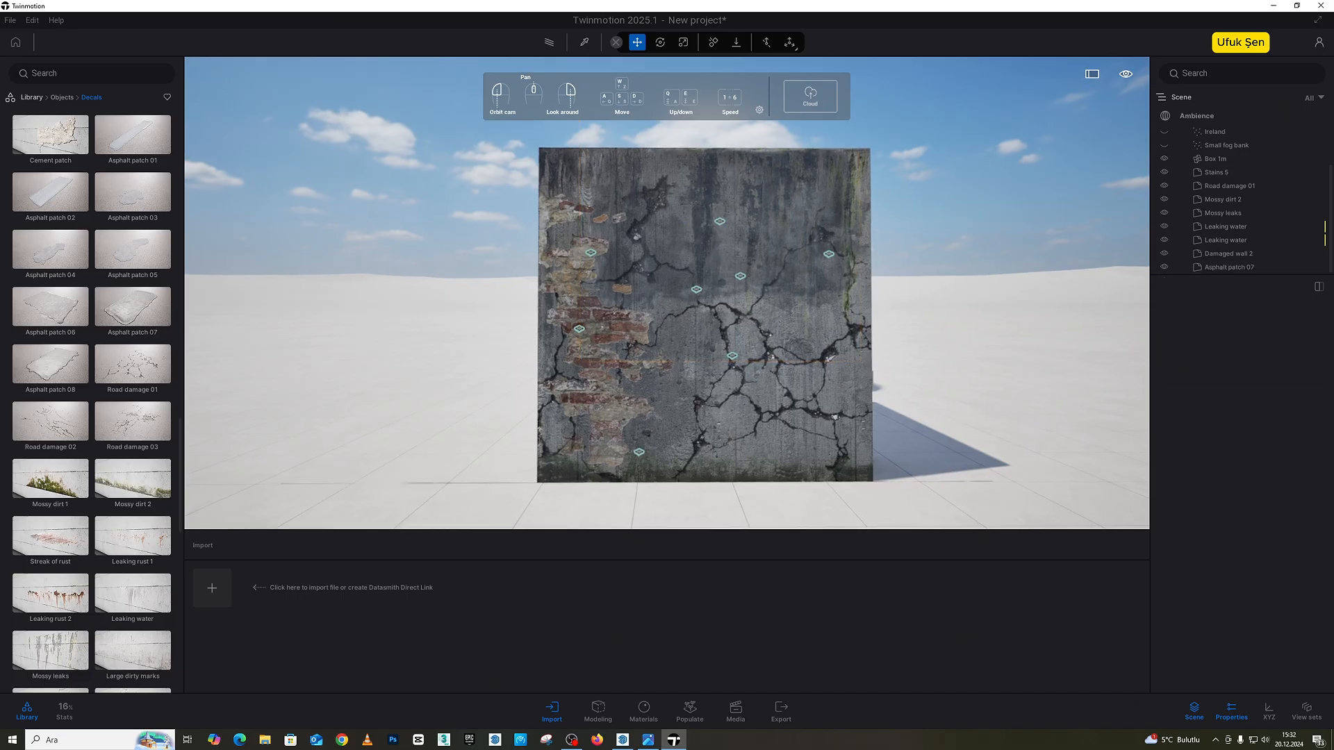
Step: Place the Hopscotch decal on the ground in front of the box
{"action": "mouse_move", "coordinate": [989, 226]}
{"action": "left_mouse_down"}
{"action": "mouse_move", "coordinate": [1087, 232]}
{"action": "mouse_move", "coordinate": [1007, 229]}
{"action": "left_mouse_up"}
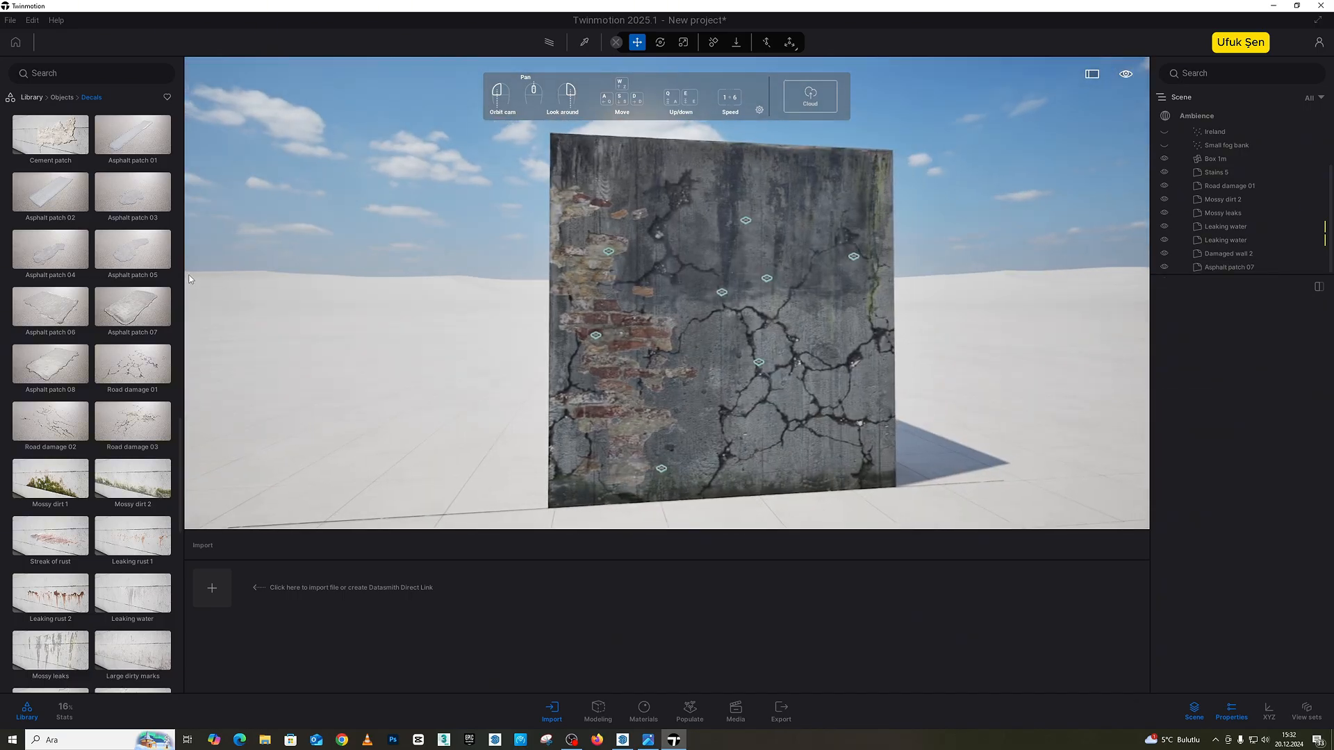
{"action": "scroll", "coordinate": [118, 334], "scroll_direction": "up", "scroll_amount": 5}
{"action": "scroll", "coordinate": [119, 343], "scroll_direction": "up", "scroll_amount": 2}
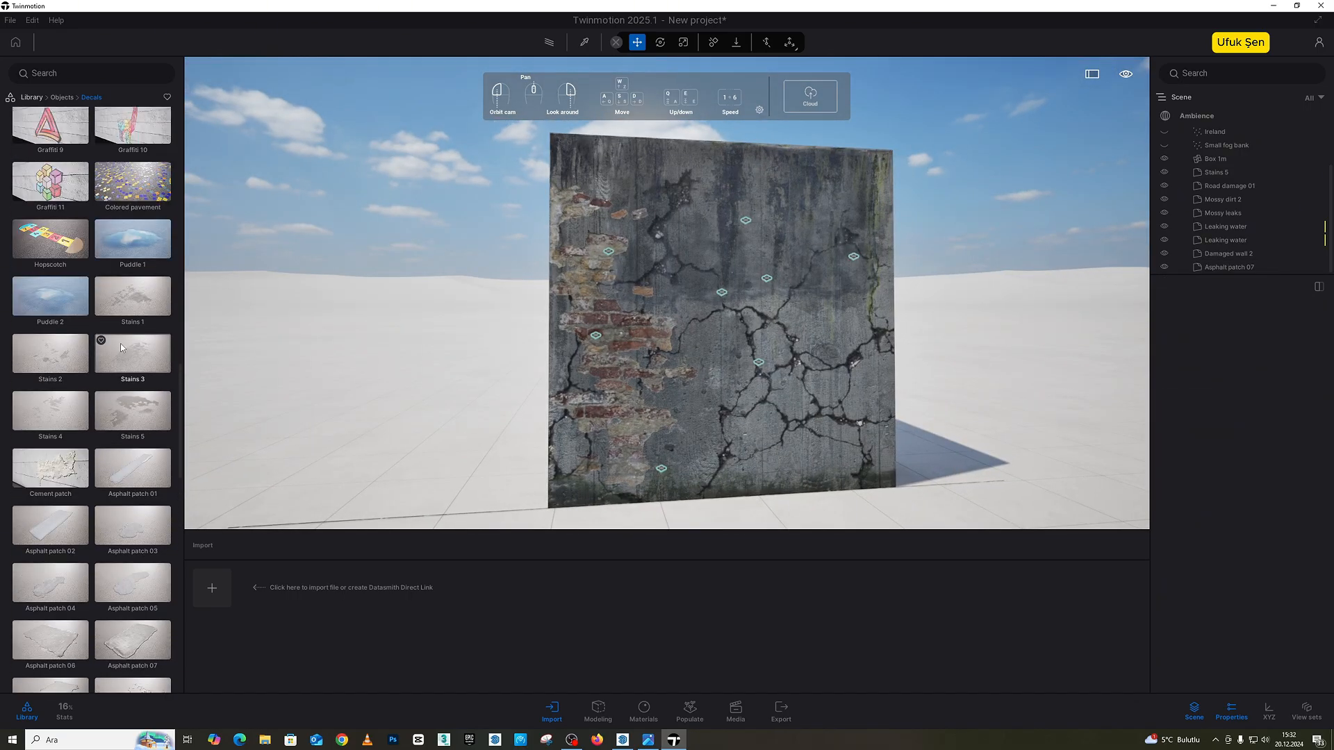
{"action": "right_click_drag", "start_coordinate": [291, 306], "coordinate": [312, 361]}
{"action": "scroll", "coordinate": [312, 361], "scroll_direction": "down", "scroll_amount": 3}
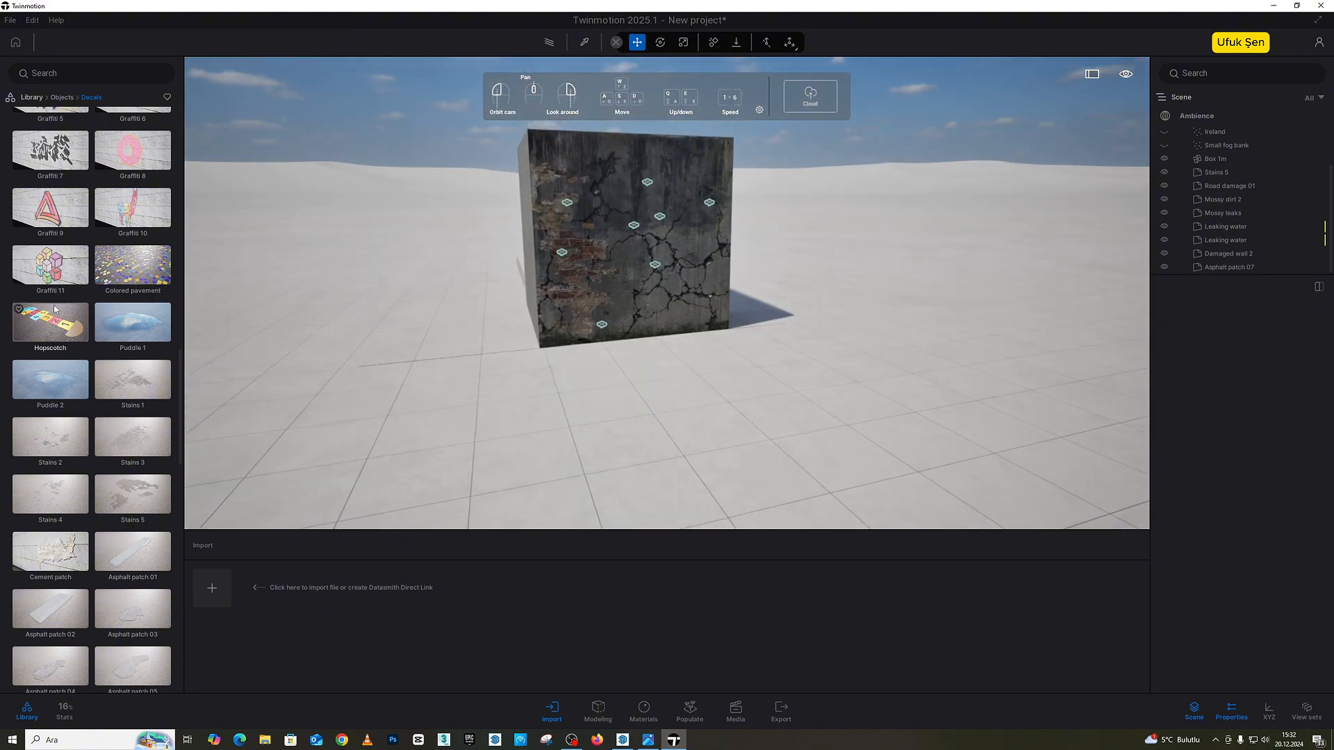
{"action": "left_click_drag", "start_coordinate": [50, 322], "coordinate": [695, 420]}
{"action": "scroll", "coordinate": [626, 386], "scroll_direction": "up", "scroll_amount": 3}
{"action": "left_click_drag", "start_coordinate": [625, 386], "coordinate": [684, 431]}
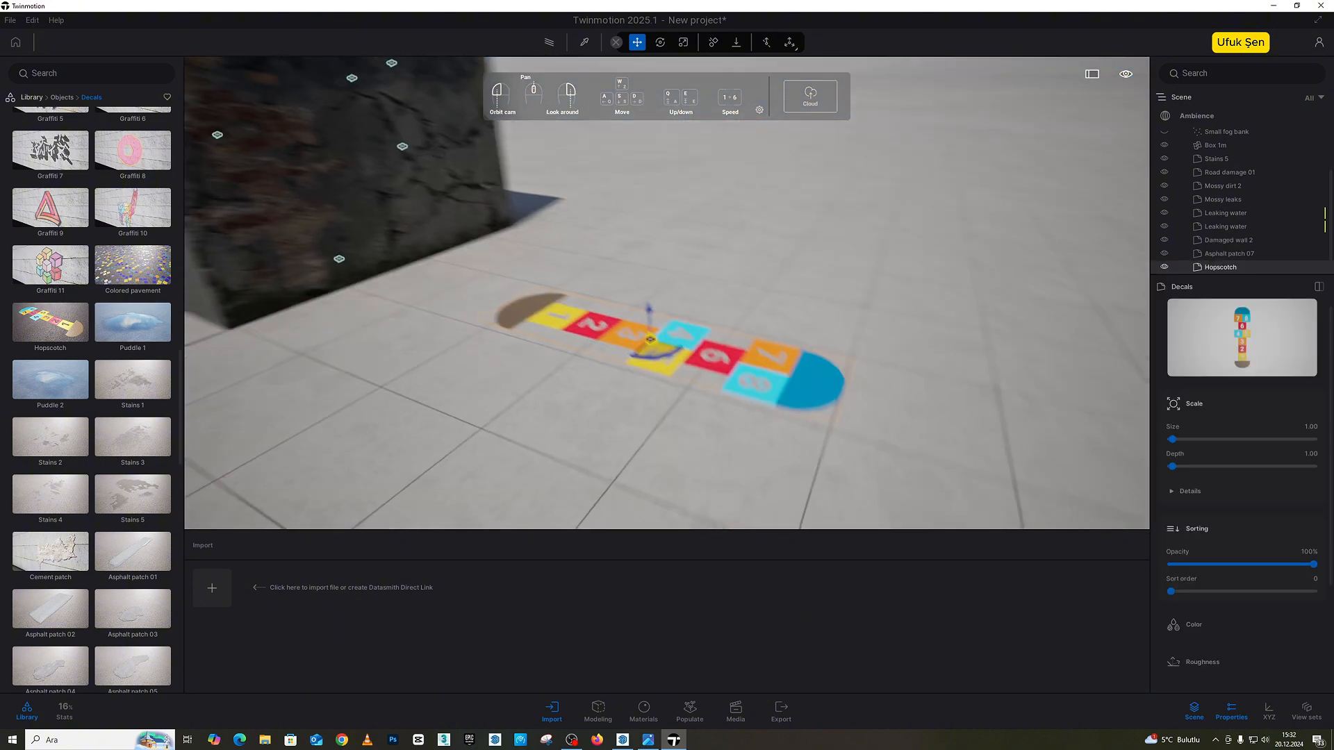
Step: Place the Graffiti 7 decal on the box's plain concrete face next to the weathered one
{"action": "scroll", "coordinate": [226, 262], "scroll_direction": "down", "scroll_amount": 2}
{"action": "left_click_drag", "start_coordinate": [227, 262], "coordinate": [455, 262]}
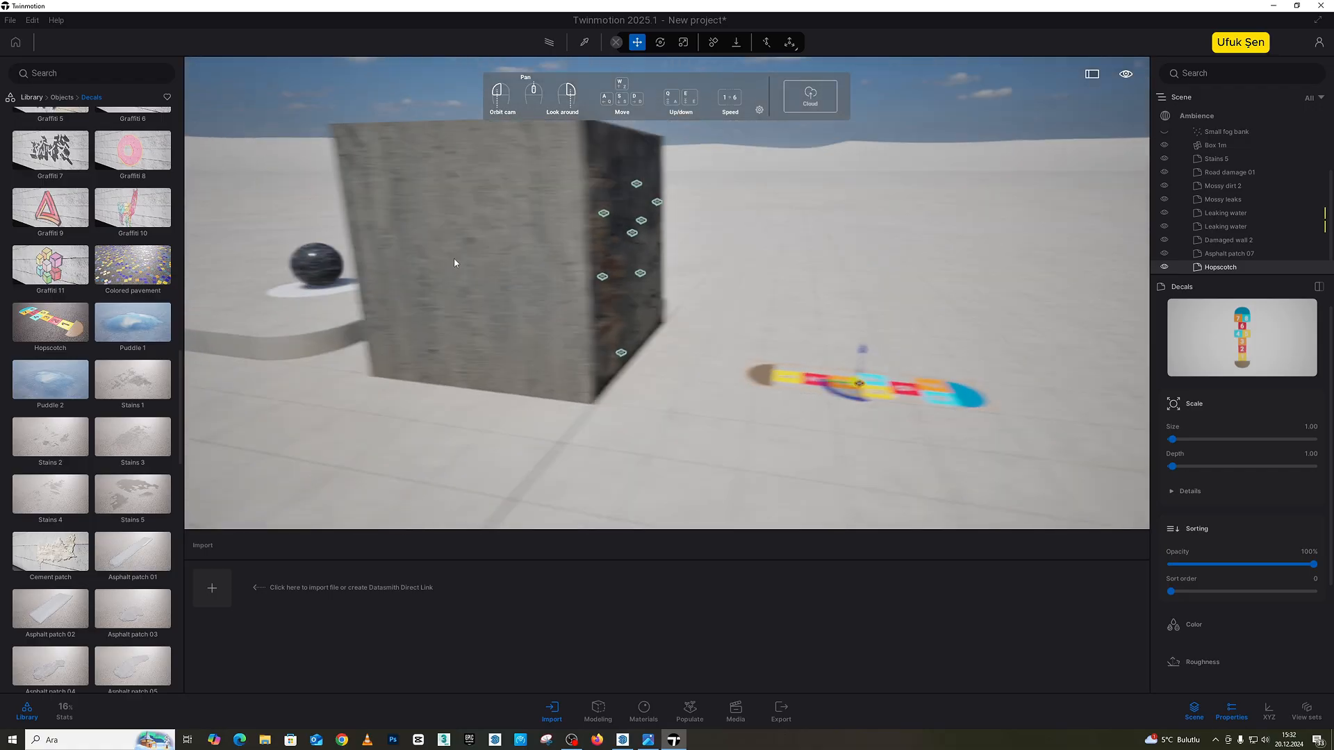
{"action": "scroll", "coordinate": [455, 262], "scroll_direction": "up", "scroll_amount": 2}
{"action": "scroll", "coordinate": [455, 261], "scroll_direction": "down", "scroll_amount": 2}
{"action": "left_click_drag", "start_coordinate": [52, 148], "coordinate": [509, 255]}
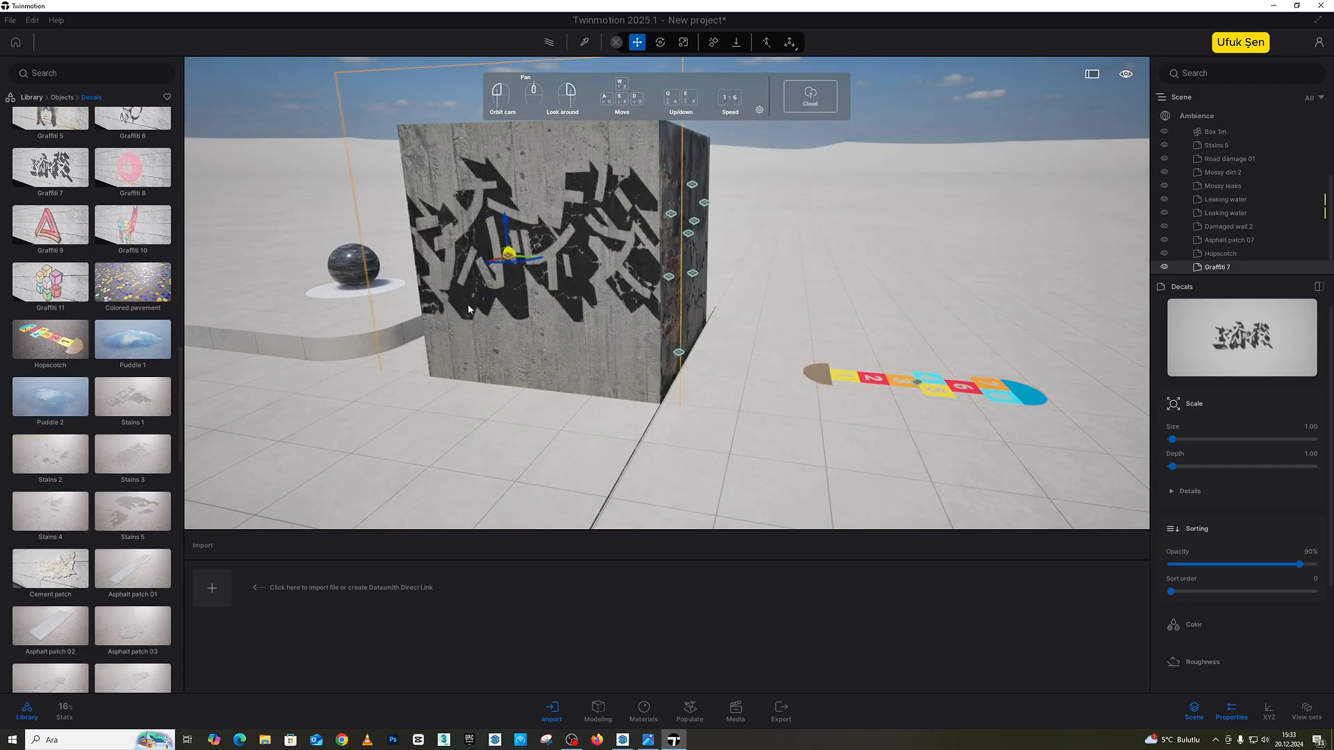
Step: Place the Graffiti 9 decal over the lower part of the Graffiti 7 lettering and Graffiti 11 above it
{"action": "left_click_drag", "start_coordinate": [206, 252], "coordinate": [536, 312]}
{"action": "key", "text": "s"}
{"action": "key", "text": "a"}
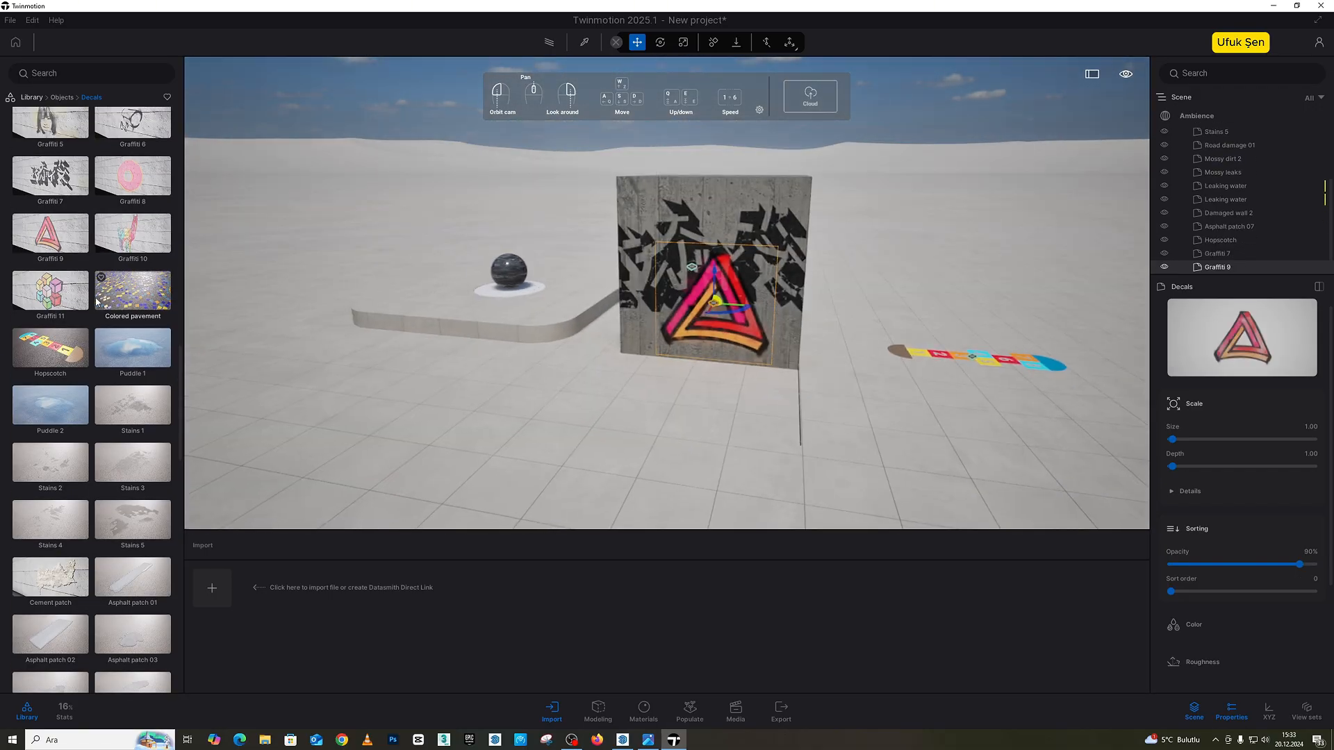
{"action": "left_click_drag", "start_coordinate": [52, 291], "coordinate": [723, 222]}
Step: Place the Graffiti 8 donut decal in the middle of the box's adjacent bare face
{"action": "left_click_drag", "start_coordinate": [278, 278], "coordinate": [452, 292]}
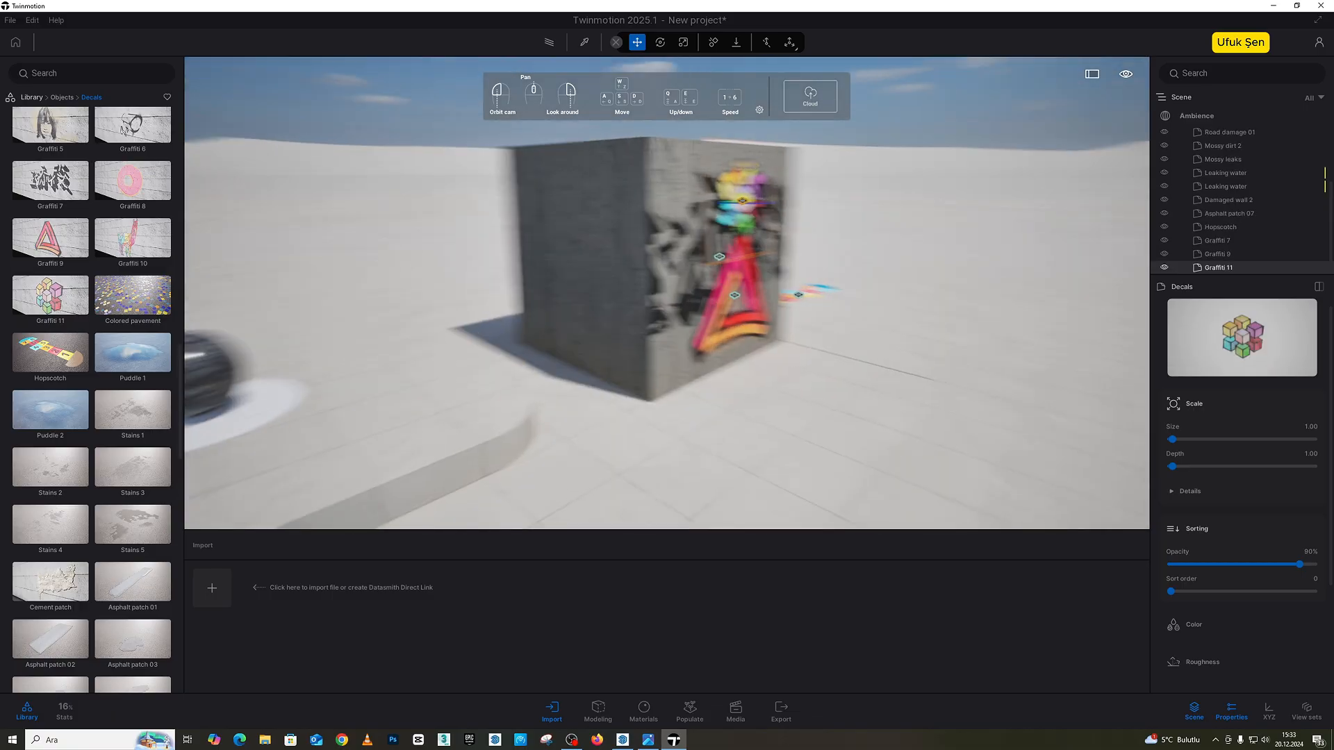
{"action": "scroll", "coordinate": [68, 211], "scroll_direction": "up", "scroll_amount": 2}
{"action": "left_click_drag", "start_coordinate": [132, 250], "coordinate": [608, 260]}
{"action": "key", "text": "a"}
{"action": "right_click_drag", "start_coordinate": [335, 307], "coordinate": [302, 274]}
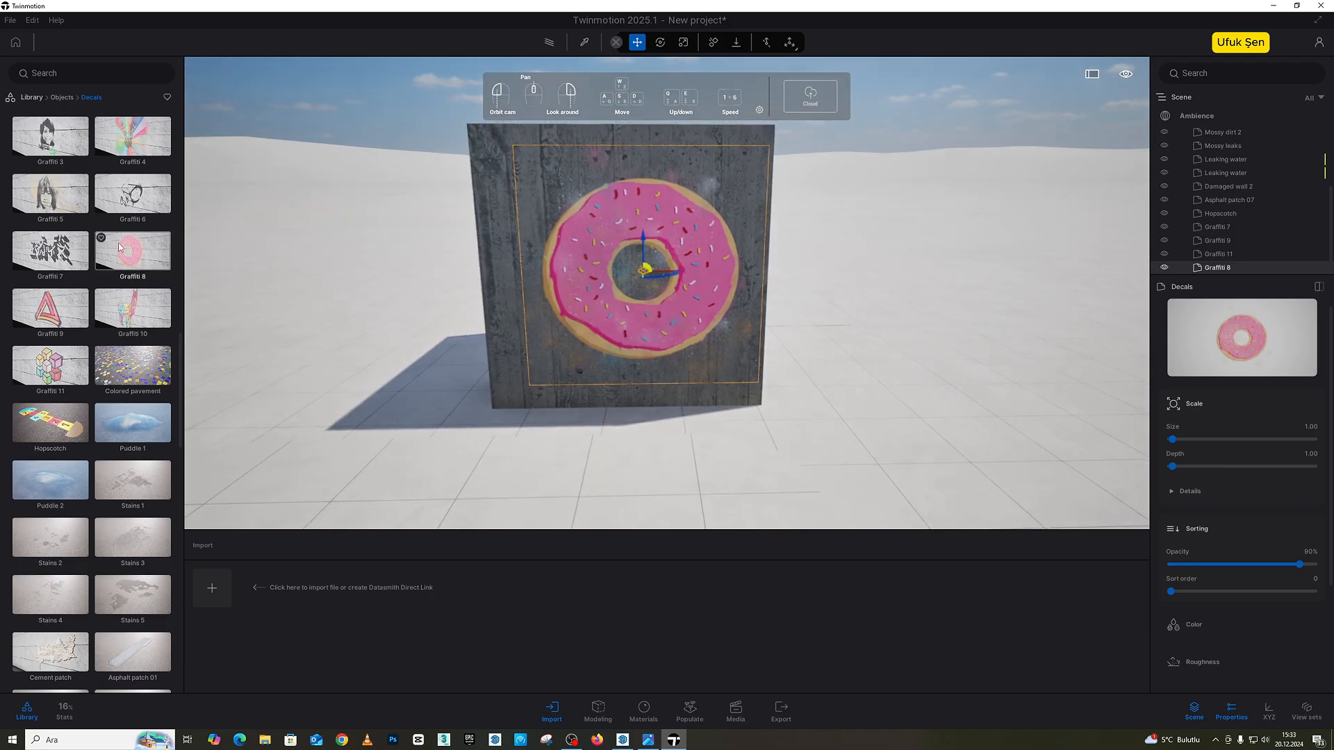
Step: Place the Sewer grate decal on the ground alongside the edge of the raised platform
{"action": "scroll", "coordinate": [136, 239], "scroll_direction": "up", "scroll_amount": 3}
{"action": "scroll", "coordinate": [136, 239], "scroll_direction": "up", "scroll_amount": 5}
{"action": "left_click_drag", "start_coordinate": [134, 246], "coordinate": [830, 476]}
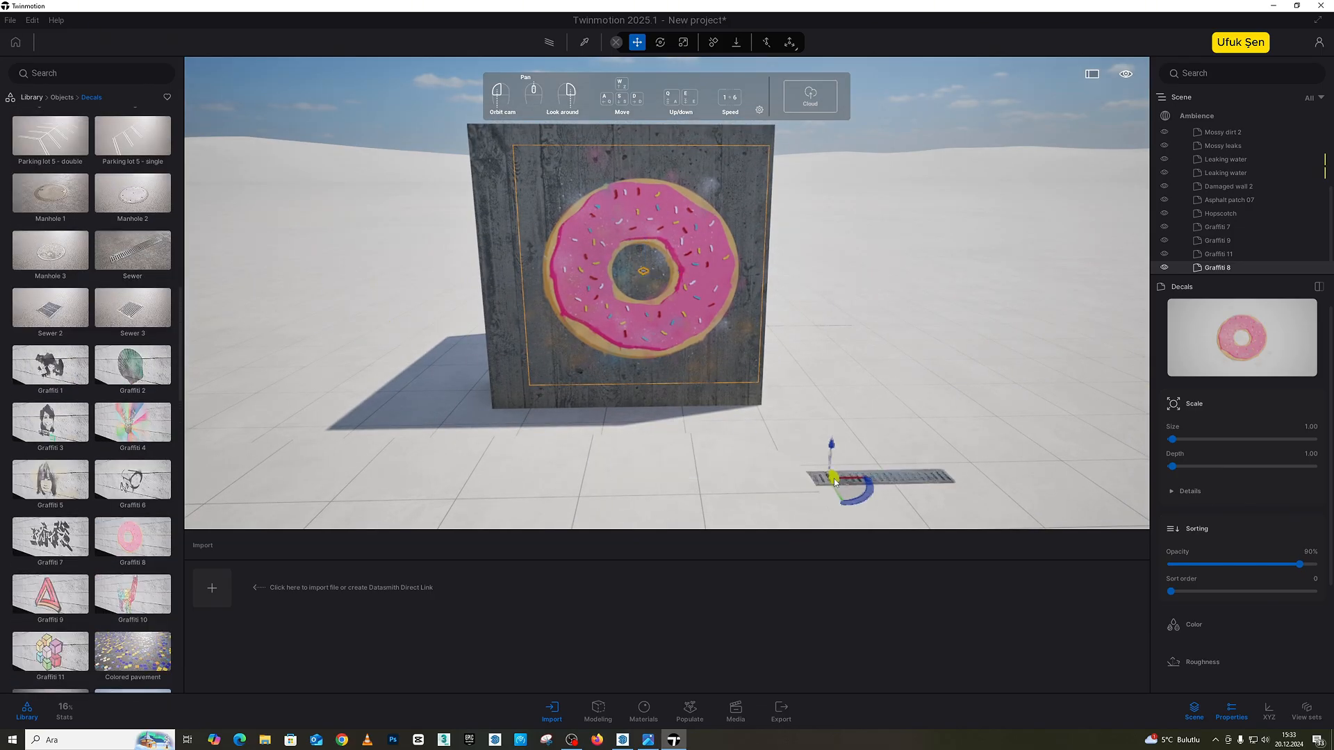
{"action": "key", "text": "w"}
{"action": "right_click_drag", "start_coordinate": [821, 477], "coordinate": [801, 287]}
Step: Place the Manhole 1, Manhole 2 and Manhole 3 decals on the ground between the sewer grate and the box
{"action": "key", "text": "s"}
{"action": "left_click_drag", "start_coordinate": [68, 196], "coordinate": [688, 348]}
{"action": "left_click_drag", "start_coordinate": [133, 205], "coordinate": [889, 292]}
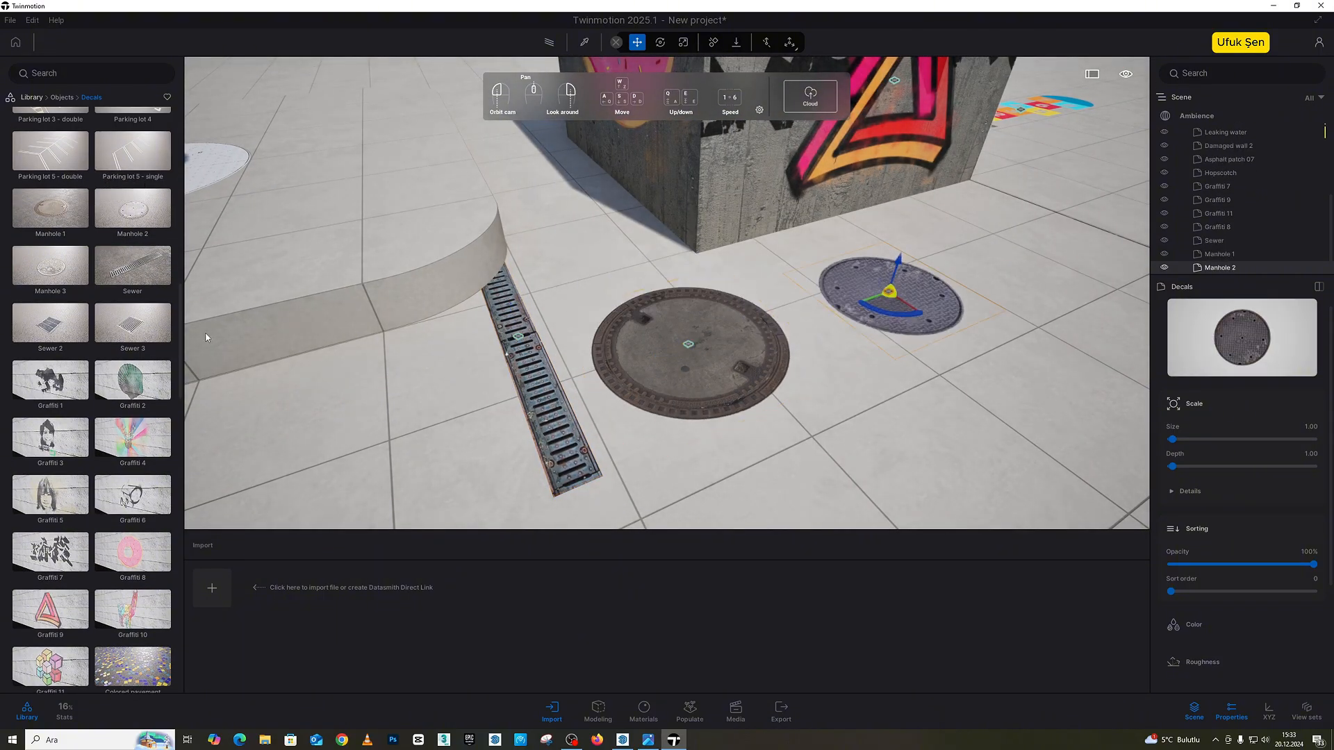
{"action": "left_click_drag", "start_coordinate": [48, 282], "coordinate": [868, 458]}
{"action": "key", "text": "s"}
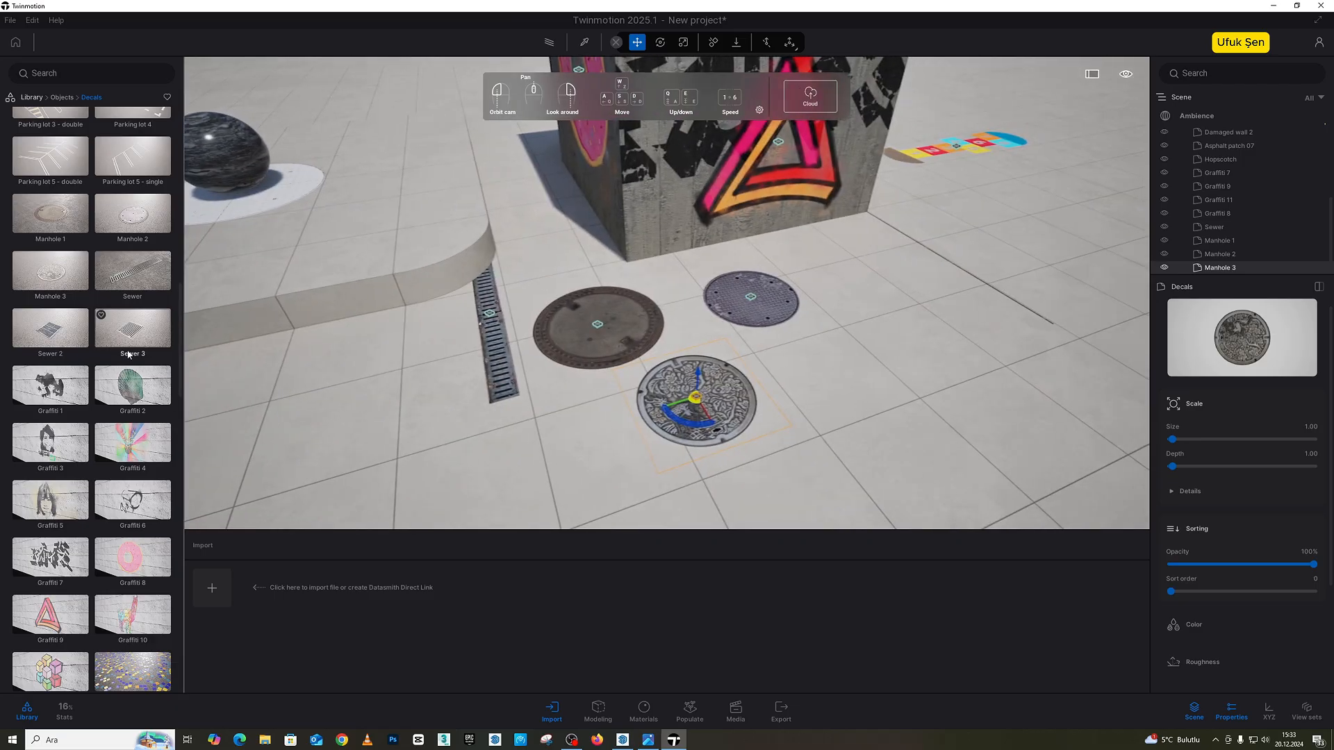
Step: Place the Sewer 2 decal beside the manhole covers and the Sewer 3 decal on the raised platform
{"action": "left_click_drag", "start_coordinate": [69, 339], "coordinate": [797, 391]}
{"action": "key", "text": "a"}
{"action": "right_click_drag", "start_coordinate": [292, 271], "coordinate": [500, 278]}
{"action": "left_click_drag", "start_coordinate": [125, 325], "coordinate": [421, 394]}
{"action": "key", "text": "w"}
{"action": "key", "text": "a"}
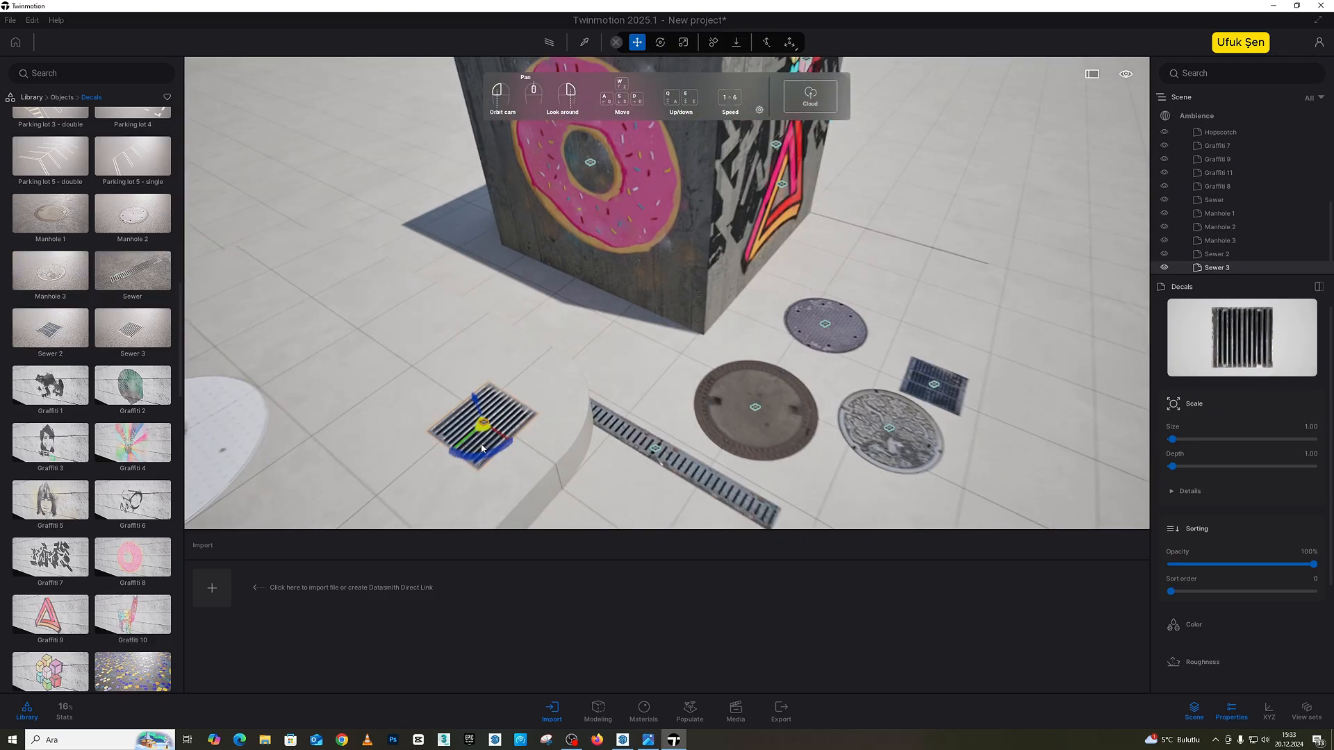
{"action": "right_click_drag", "start_coordinate": [421, 395], "coordinate": [496, 481]}
{"action": "key", "text": "w"}
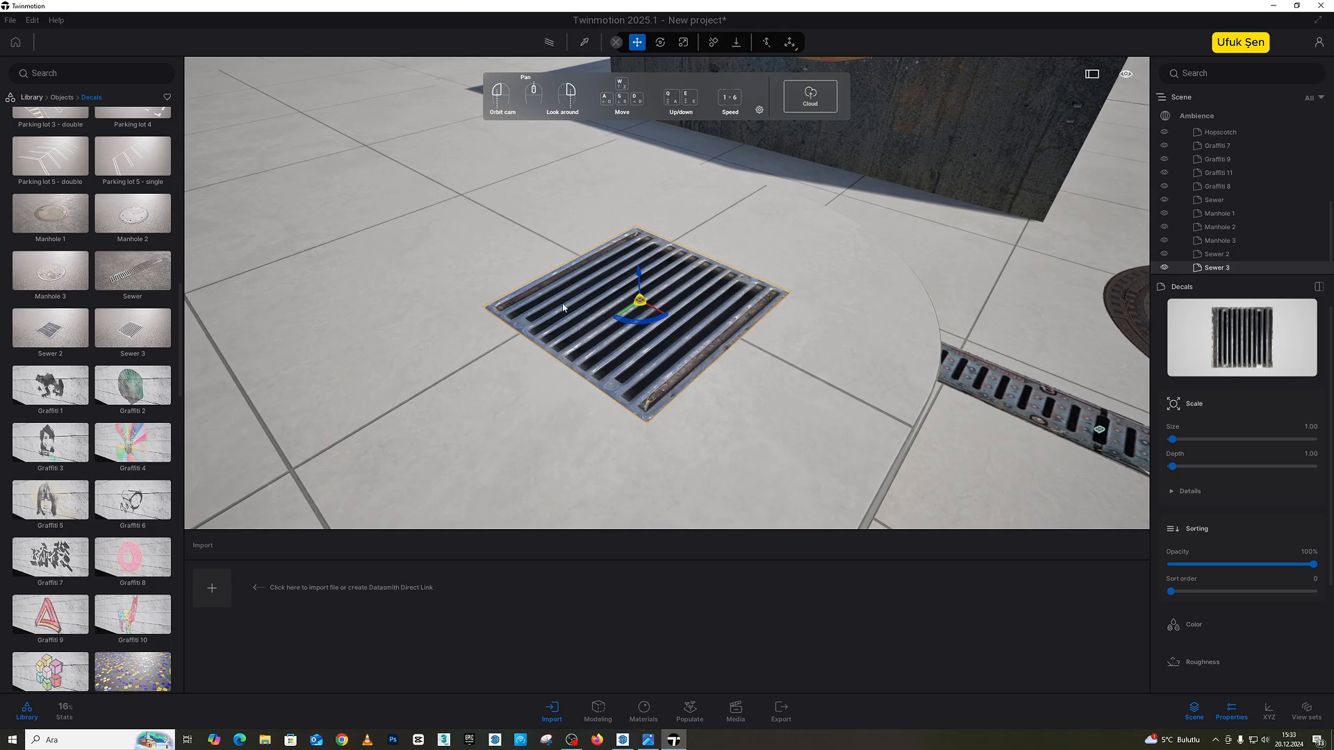
{"action": "scroll", "coordinate": [562, 308], "scroll_direction": "up", "scroll_amount": 5}
{"action": "scroll", "coordinate": [562, 307], "scroll_direction": "down", "scroll_amount": 6}
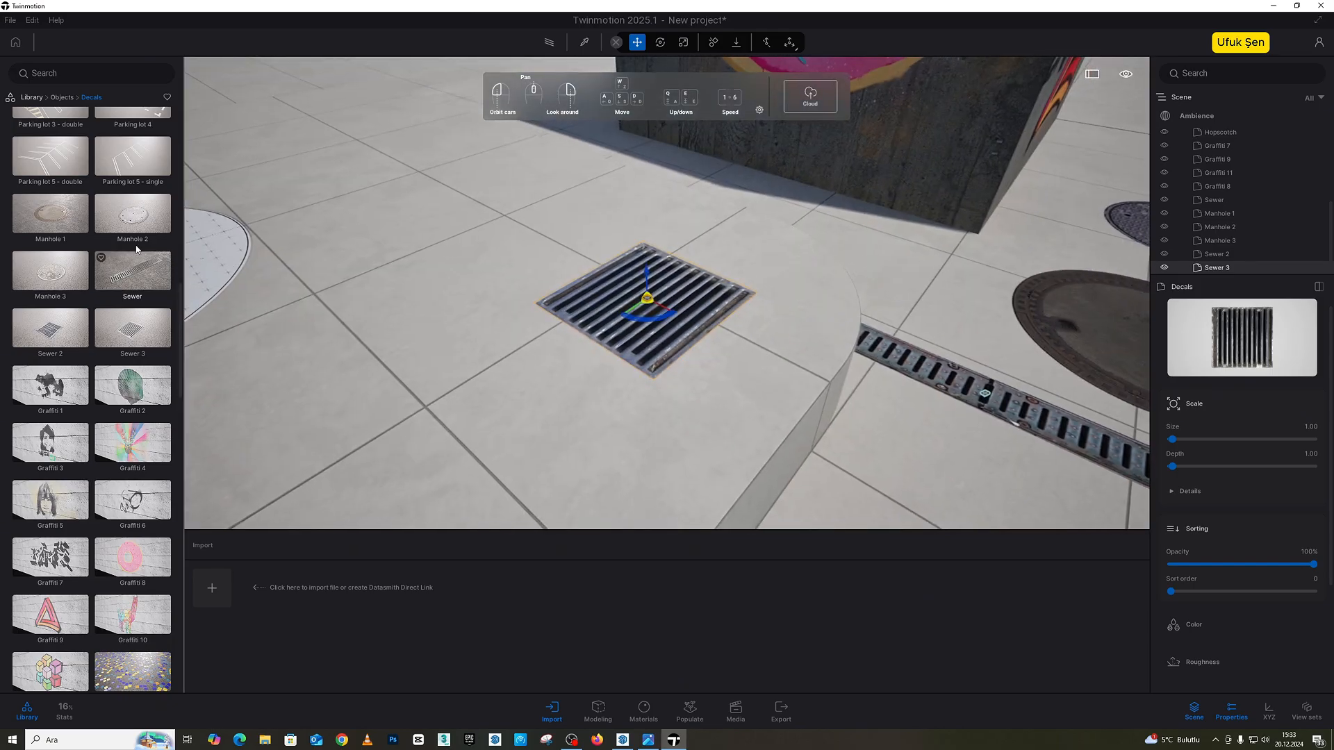
Step: Place the Plug-in symbol, Disabled symbol and Bus symbol decals on the open ground near the manhole covers
{"action": "scroll", "coordinate": [136, 249], "scroll_direction": "up", "scroll_amount": 3}
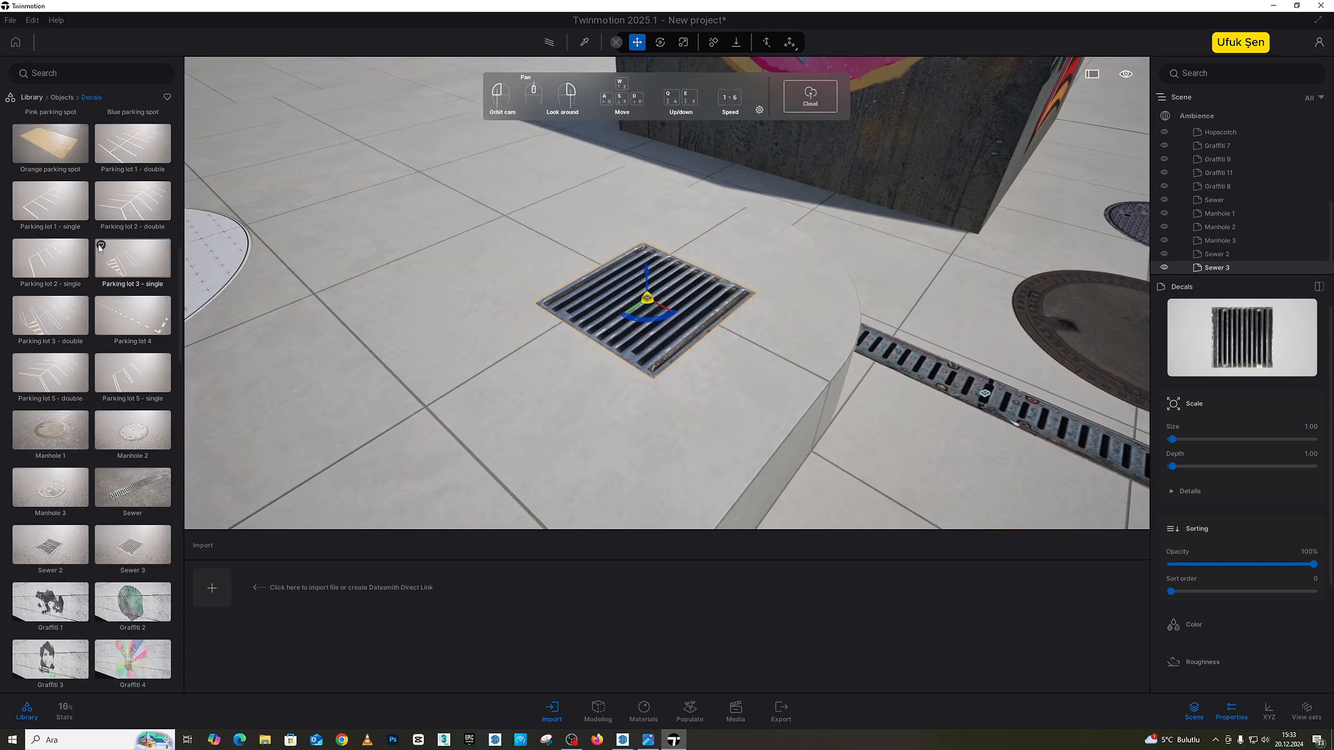
{"action": "scroll", "coordinate": [112, 248], "scroll_direction": "up", "scroll_amount": 4}
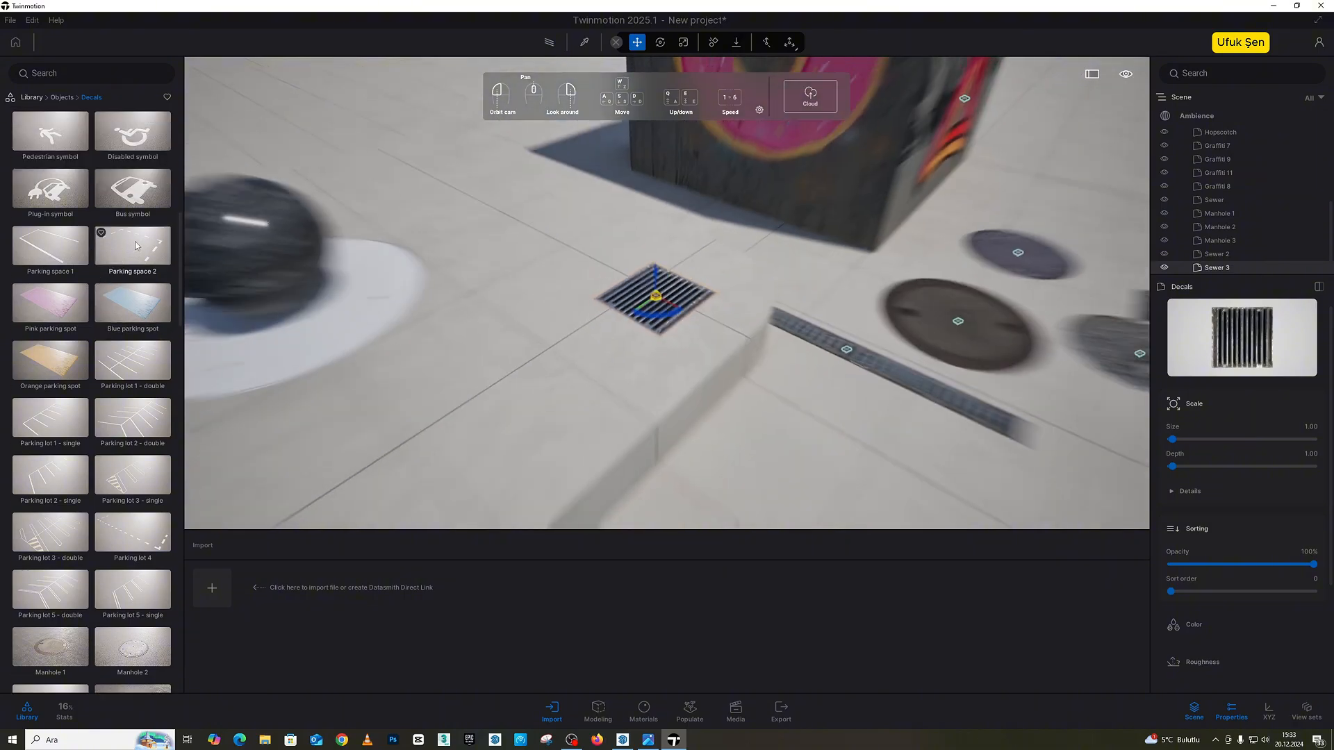
{"action": "left_click_drag", "start_coordinate": [50, 187], "coordinate": [896, 413]}
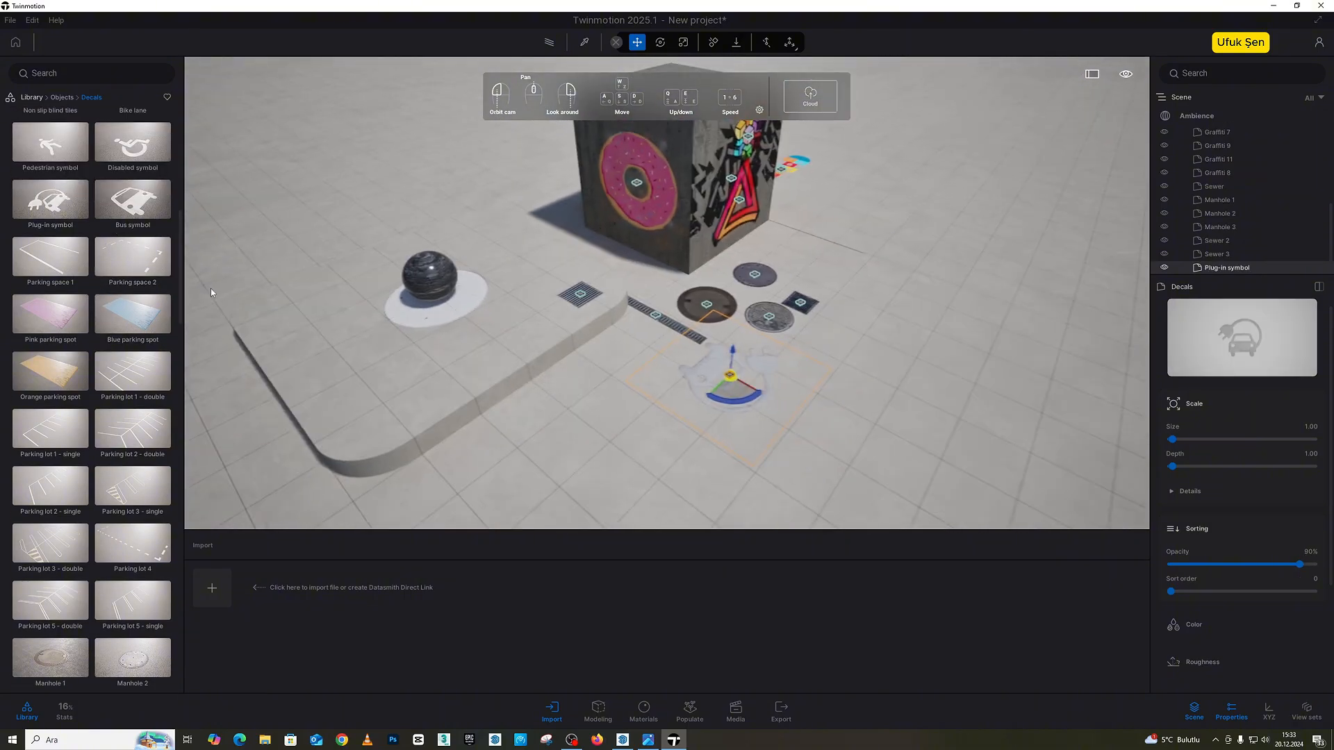
{"action": "left_click_drag", "start_coordinate": [132, 144], "coordinate": [901, 328]}
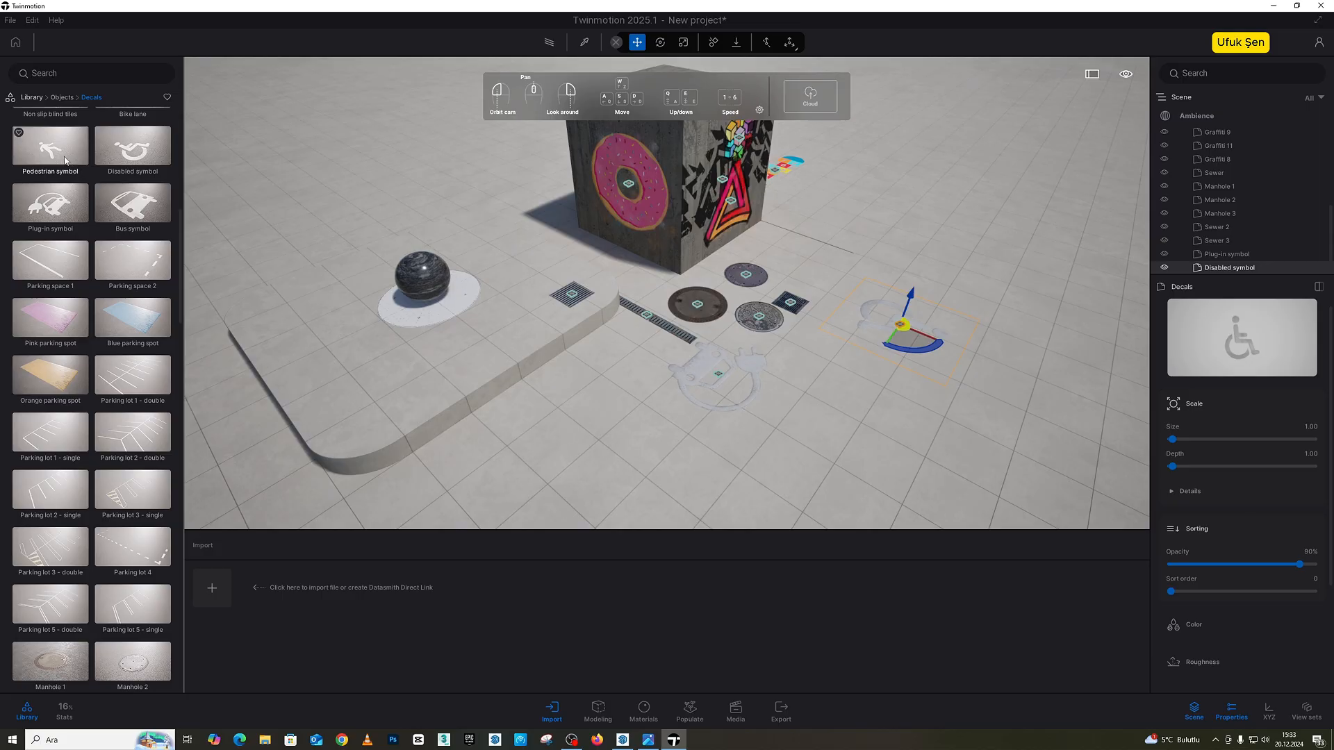
{"action": "left_click_drag", "start_coordinate": [132, 203], "coordinate": [566, 447]}
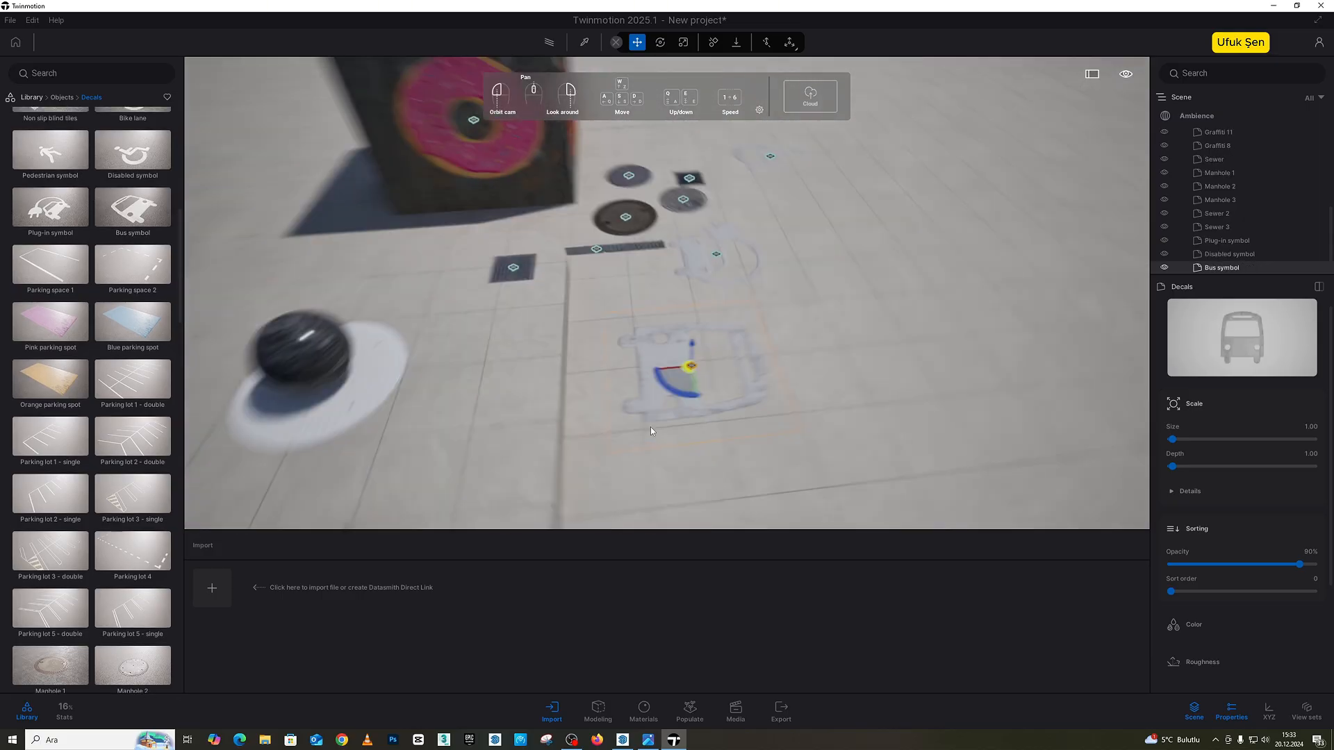
Step: Set the Bus symbol decal's opacity to 40% and its depth to 0.37
{"action": "right_click_drag", "start_coordinate": [651, 431], "coordinate": [995, 311]}
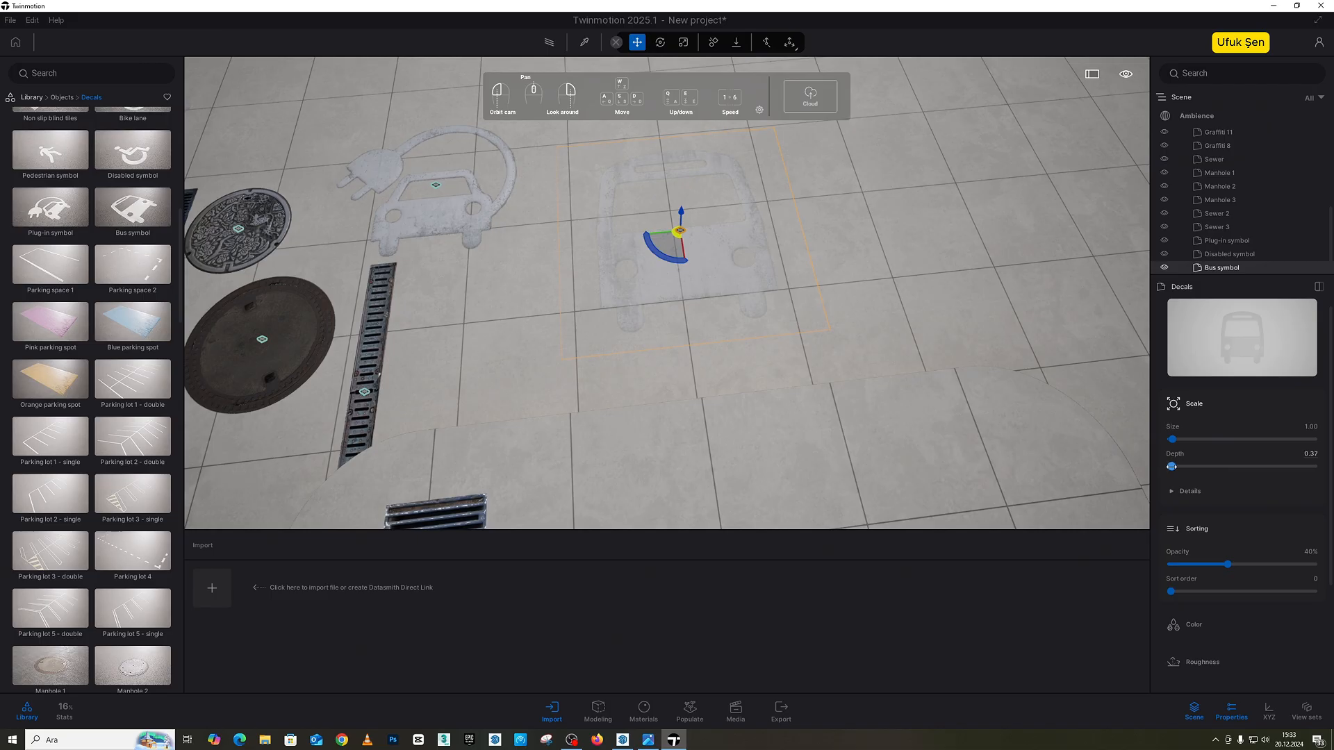
{"action": "right_click_drag", "start_coordinate": [1041, 417], "coordinate": [819, 337]}
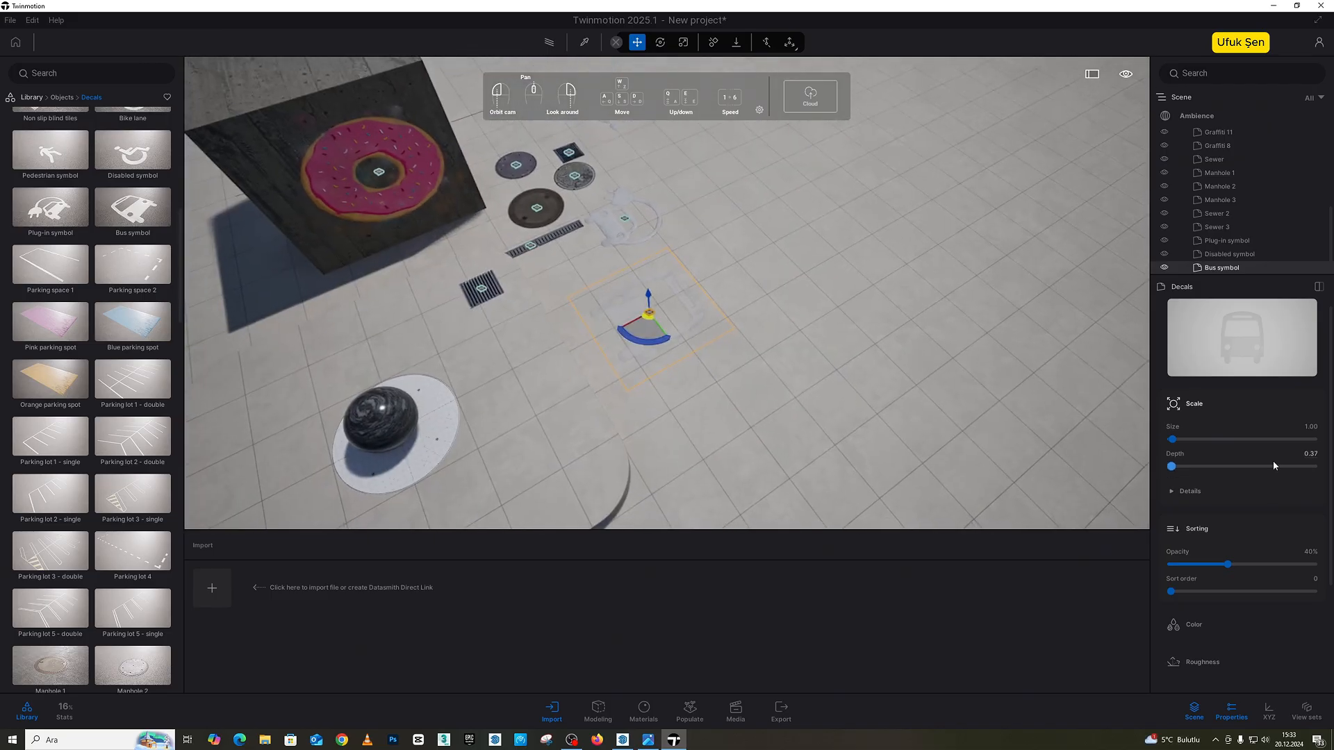
{"action": "left_click", "coordinate": [1170, 410]}
{"action": "left_click", "coordinate": [1169, 410]}
Step: Place the Zebra crossing decal on the ground beyond the bus symbol
{"action": "right_click_drag", "start_coordinate": [660, 358], "coordinate": [528, 334]}
{"action": "scroll", "coordinate": [119, 248], "scroll_direction": "down", "scroll_amount": 10}
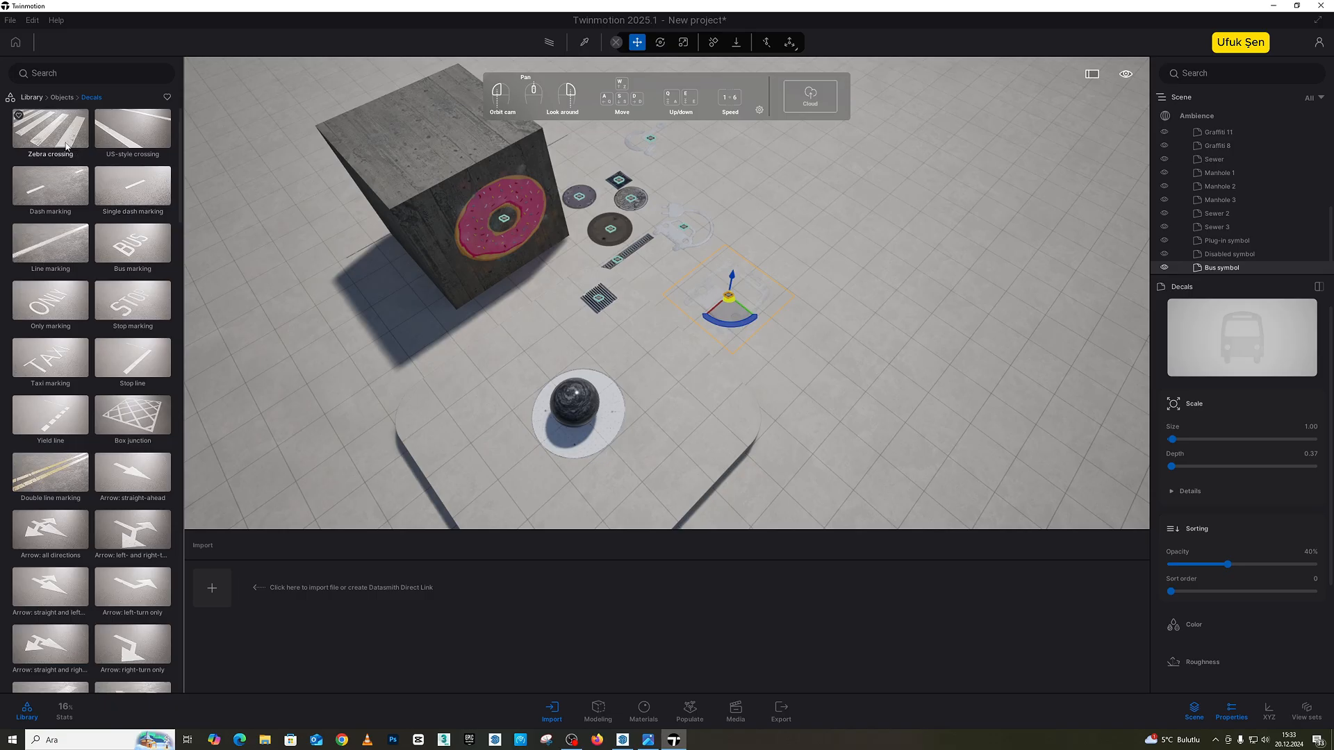
{"action": "left_click_drag", "start_coordinate": [66, 146], "coordinate": [851, 268]}
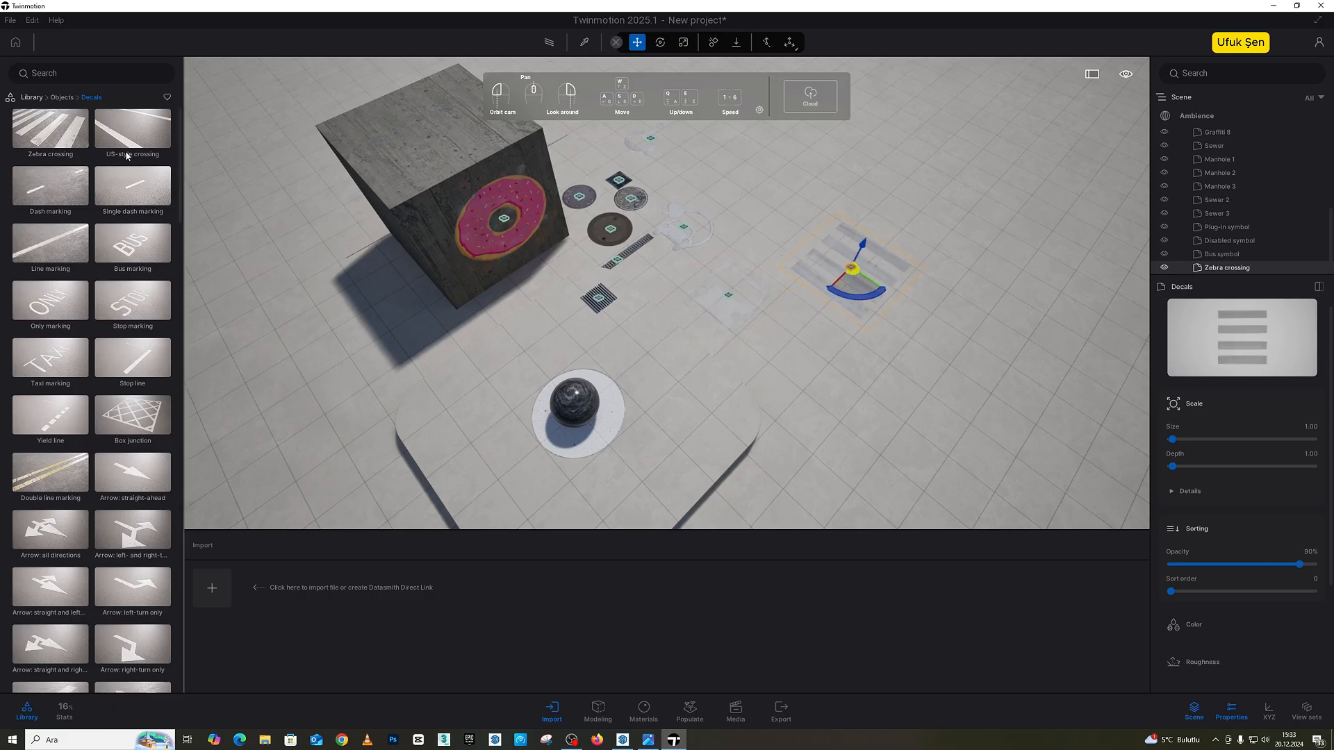
Step: Try a Water Cube on the ground, stretching it until it covers the raised platform, and delete it
{"action": "left_click", "coordinate": [59, 98]}
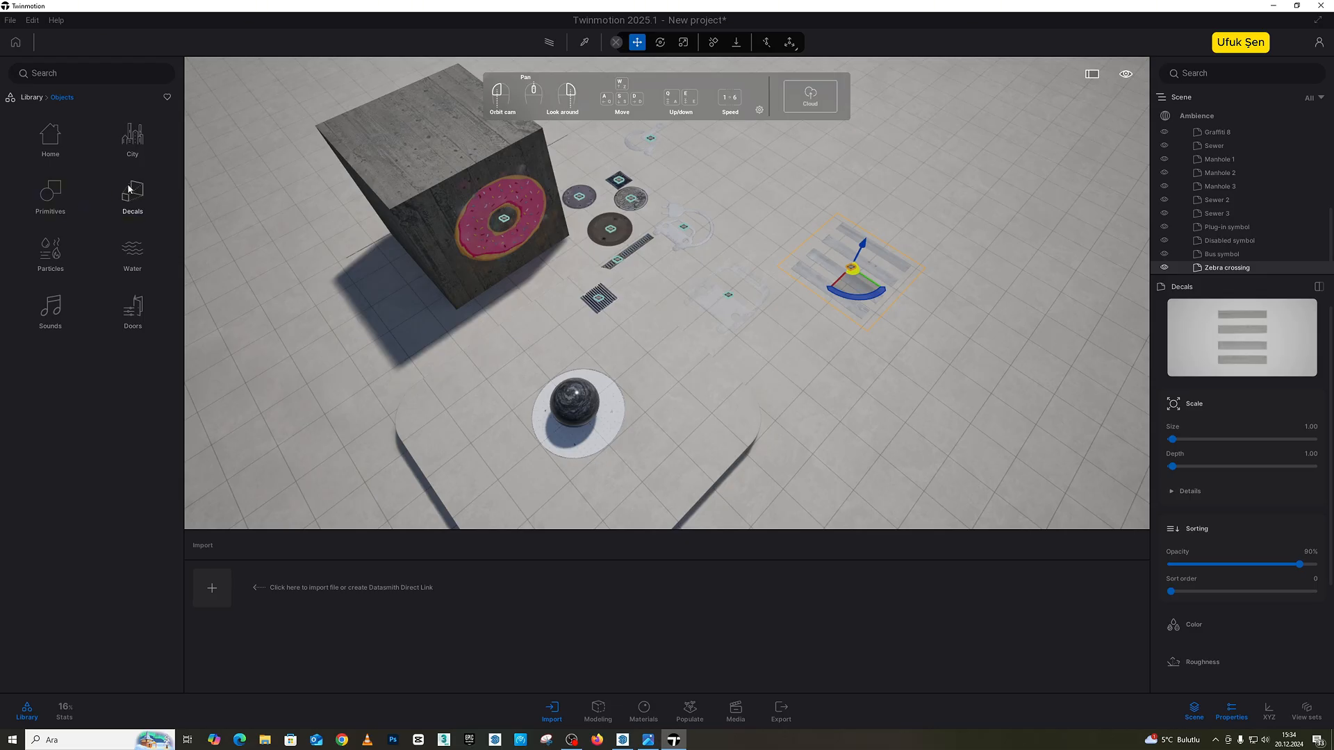
{"action": "left_click", "coordinate": [138, 251]}
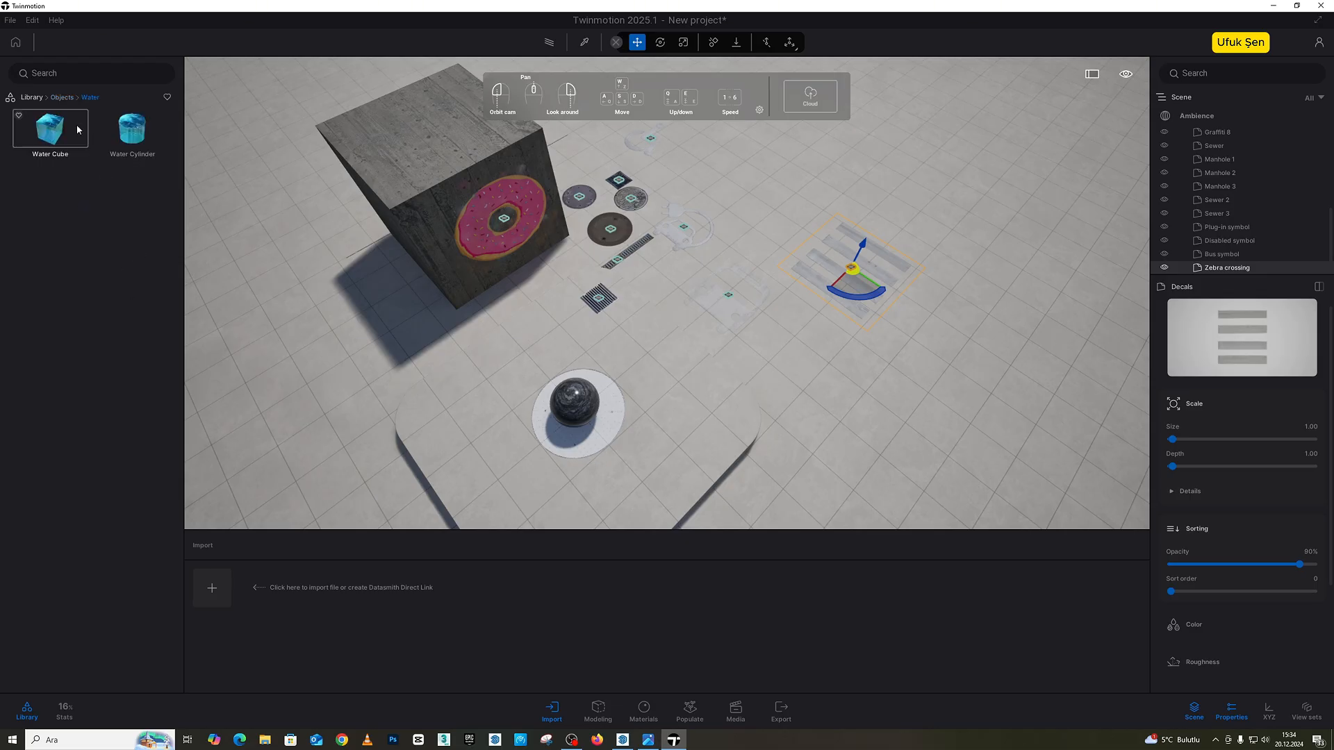
{"action": "left_click_drag", "start_coordinate": [91, 151], "coordinate": [884, 345]}
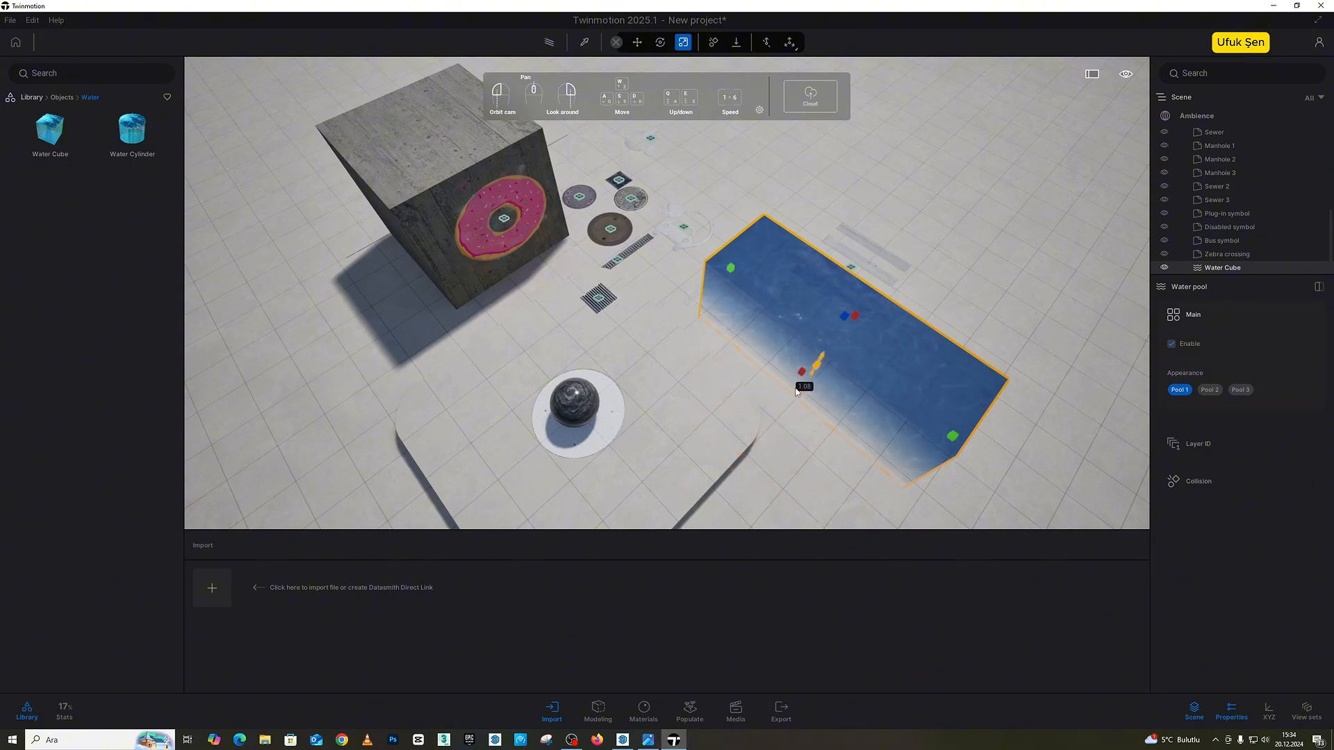
{"action": "right_click_drag", "start_coordinate": [796, 392], "coordinate": [712, 233]}
{"action": "left_click_drag", "start_coordinate": [703, 269], "coordinate": [262, 311]}
{"action": "right_click_drag", "start_coordinate": [332, 389], "coordinate": [460, 282]}
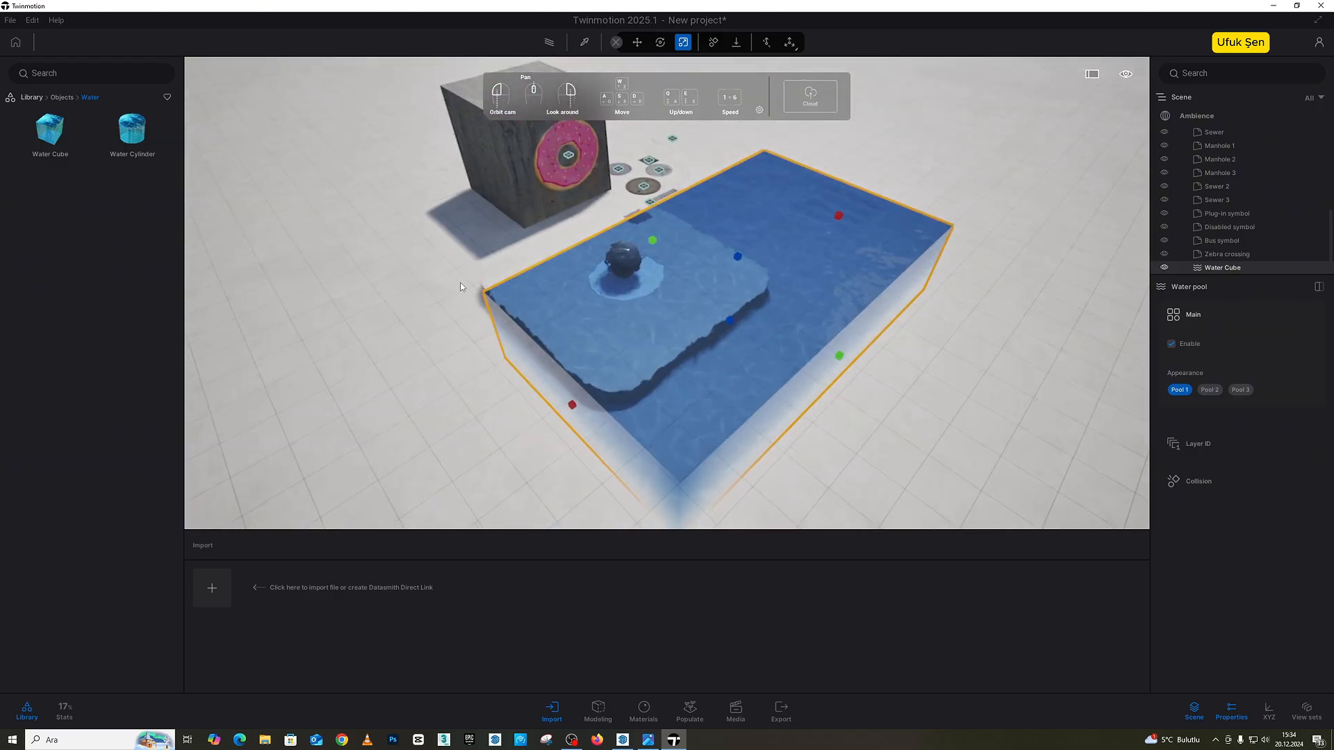
{"action": "key", "text": "Delete"}
Step: Try a Water Cylinder on the ground beside the platform and delete it
{"action": "left_click_drag", "start_coordinate": [141, 133], "coordinate": [865, 370]}
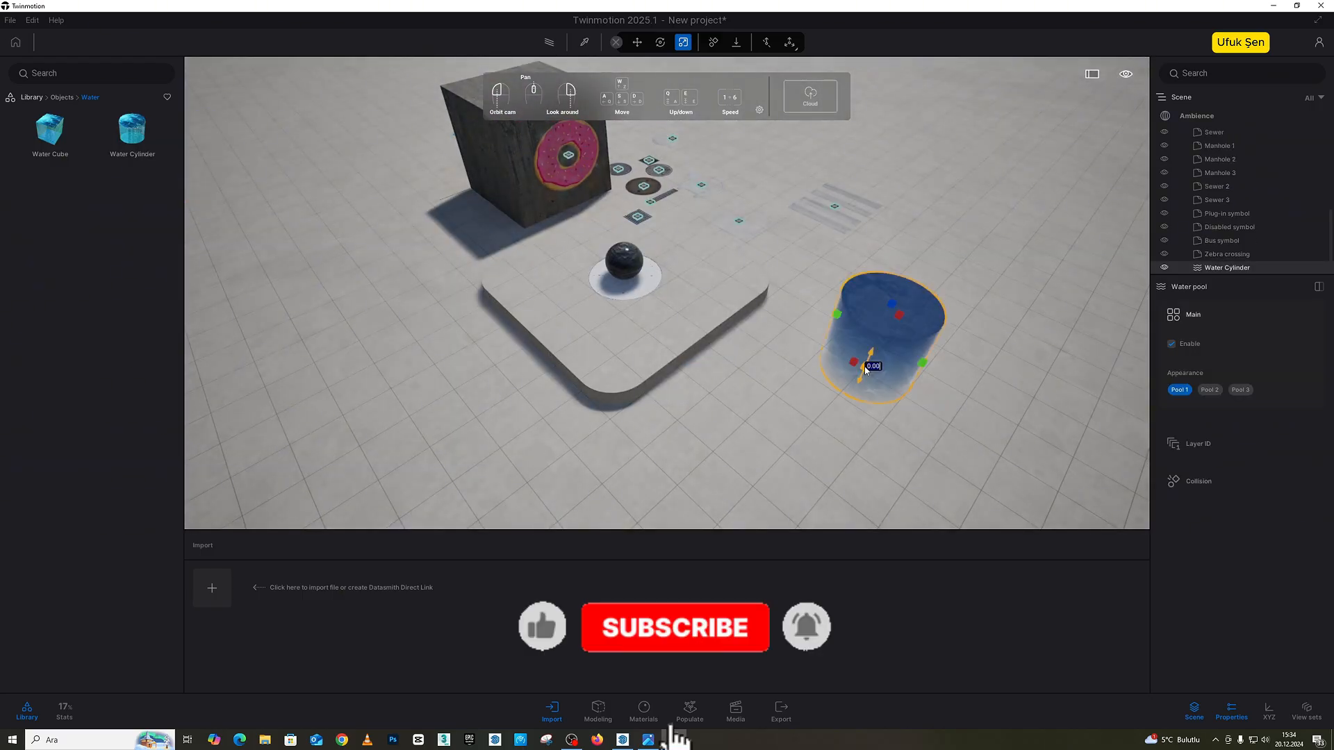
{"action": "key", "text": "Delete"}
{"action": "left_click", "coordinate": [62, 98]}
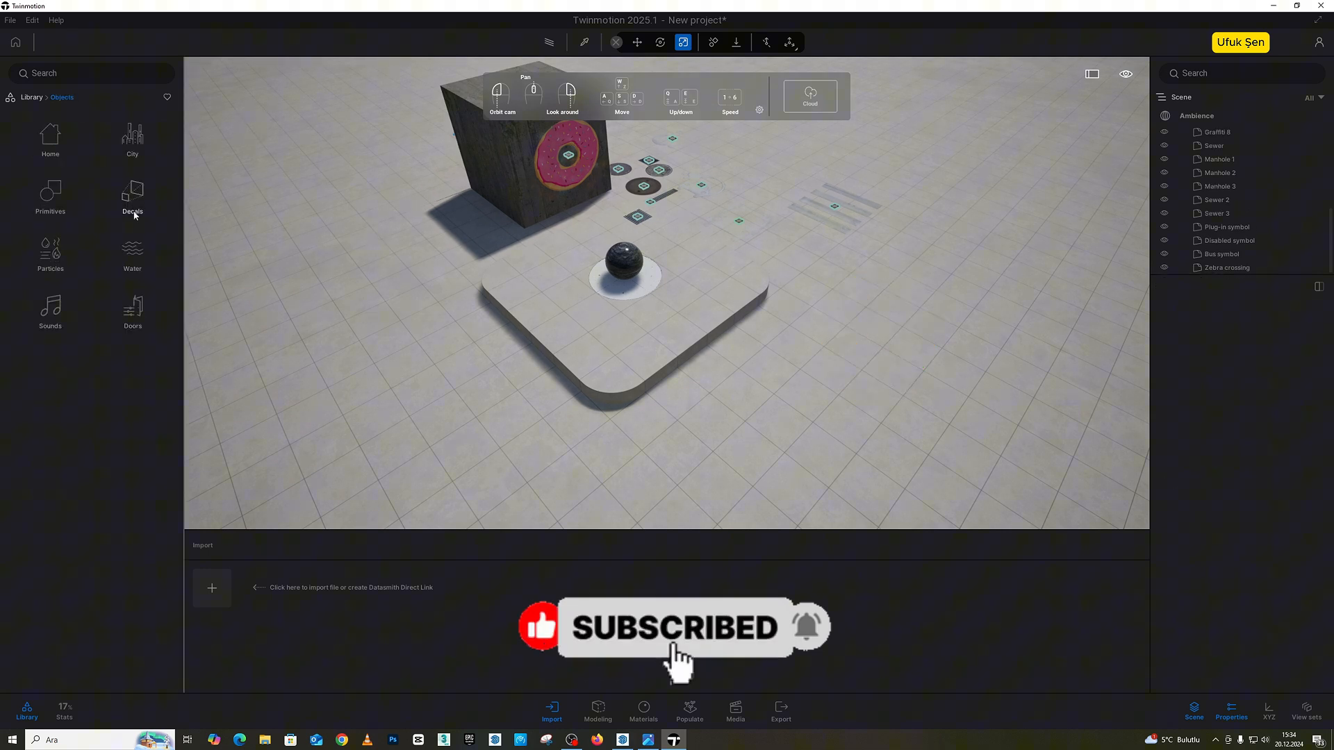
Step: Place the Calm mall Ambience A sound beside the box and the Far talking crowd sound near the ground decals
{"action": "left_click", "coordinate": [132, 313]}
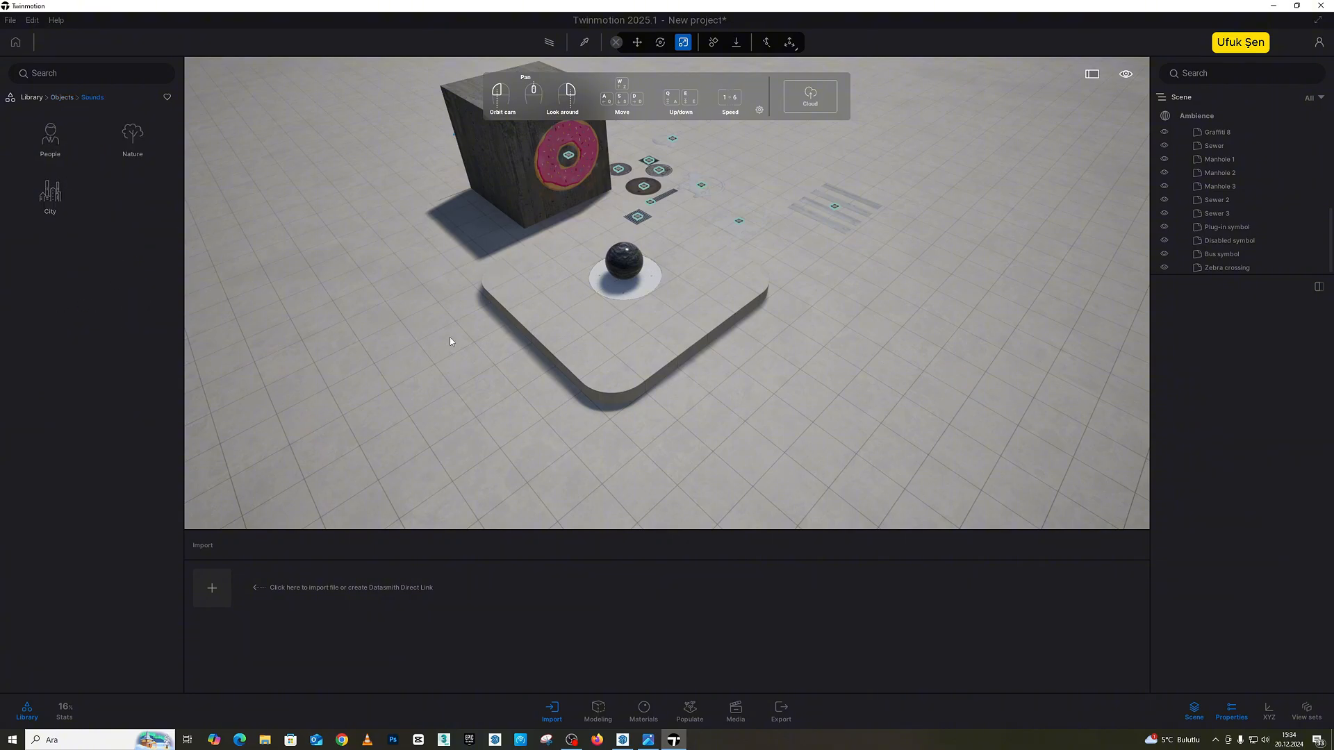
{"action": "scroll", "coordinate": [633, 354], "scroll_direction": "down", "scroll_amount": 3}
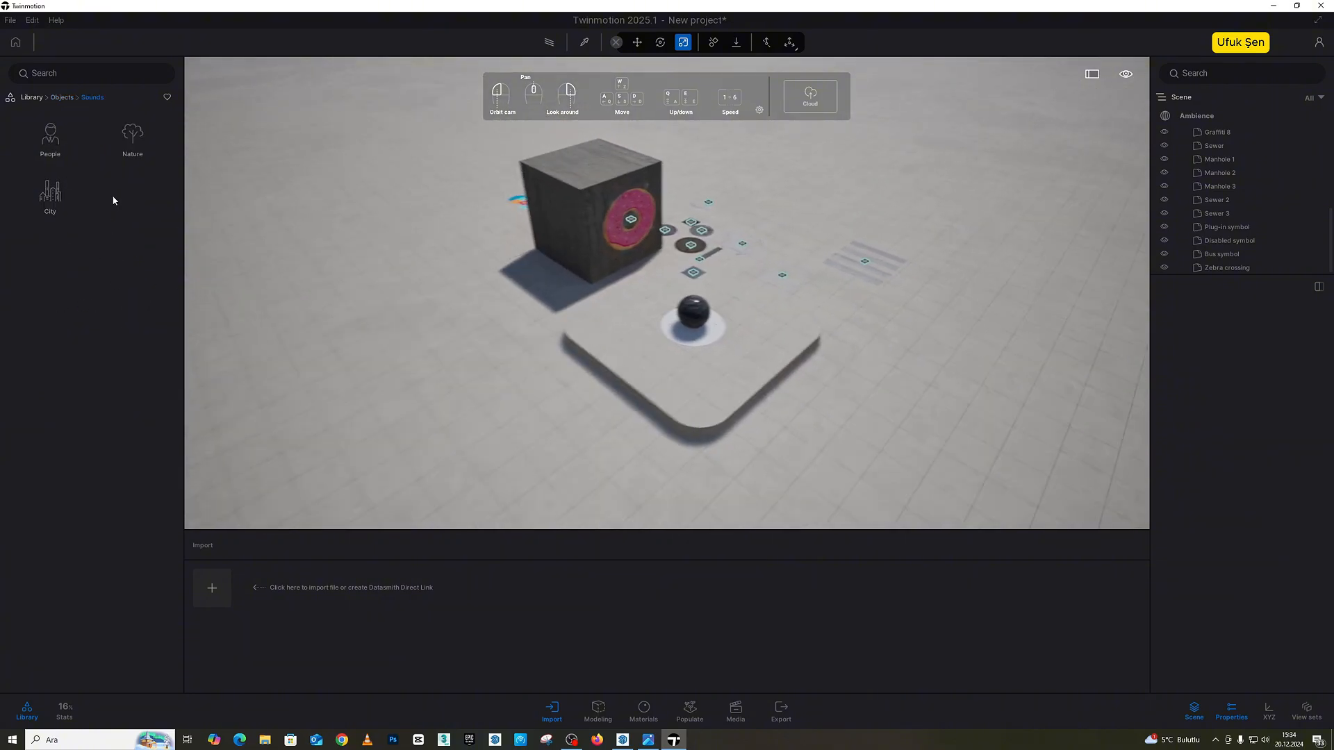
{"action": "left_click", "coordinate": [51, 138]}
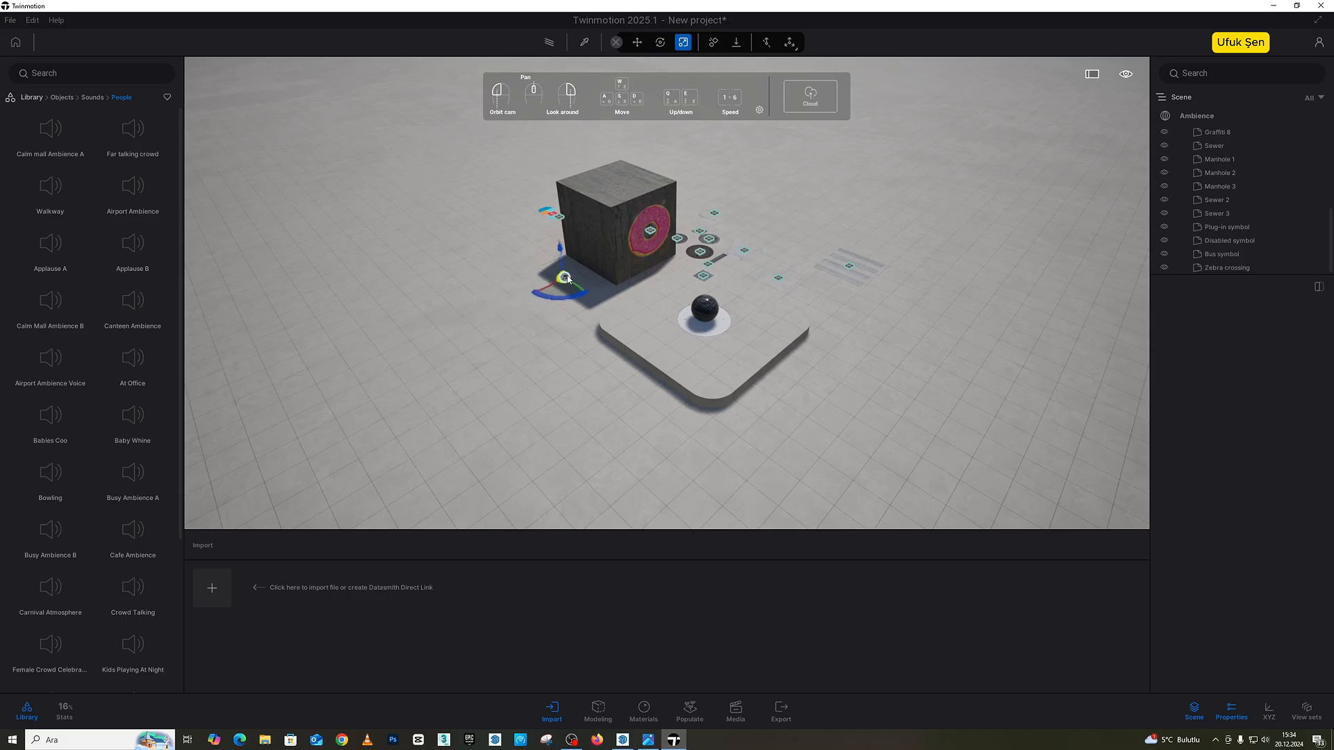
{"action": "left_click_drag", "start_coordinate": [567, 280], "coordinate": [566, 277]}
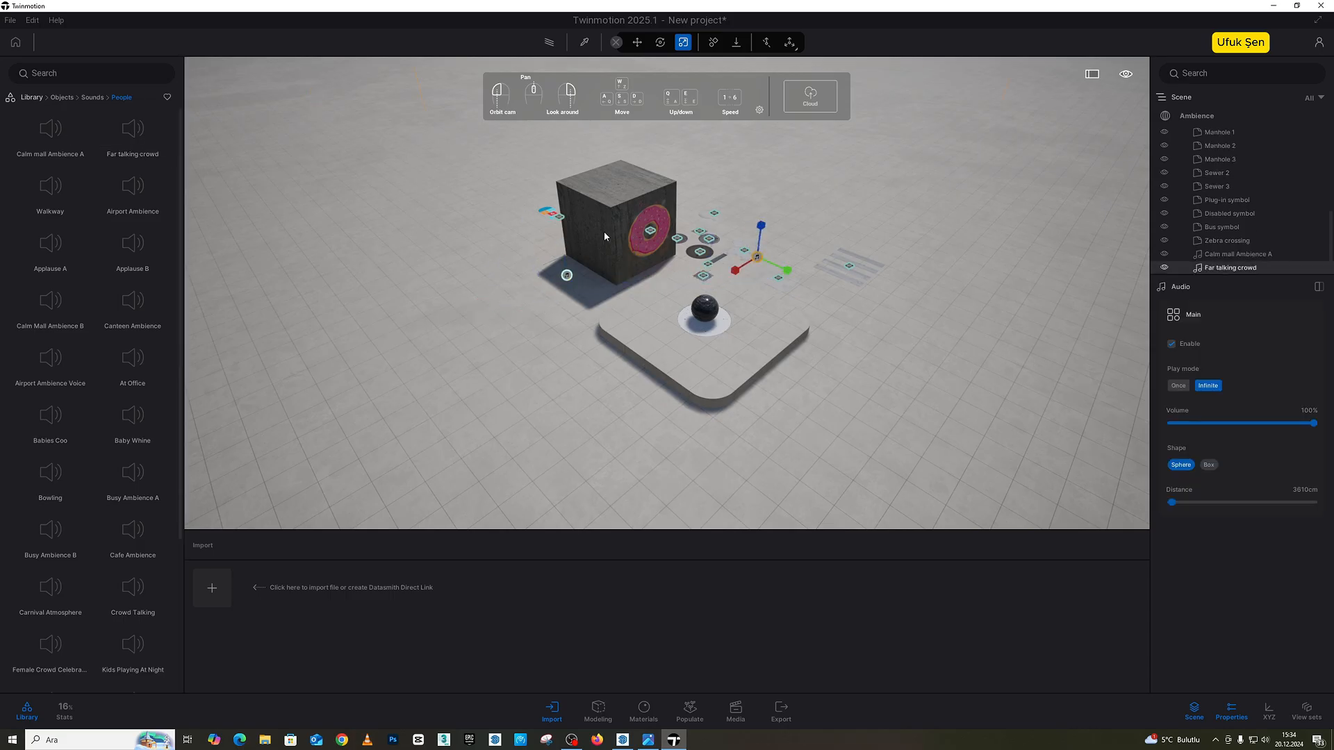
Step: Place the nature sounds Calm Sea On Pebble B beside the box and Creek B between the box and platform
{"action": "left_click", "coordinate": [93, 97]}
{"action": "left_click", "coordinate": [133, 142]}
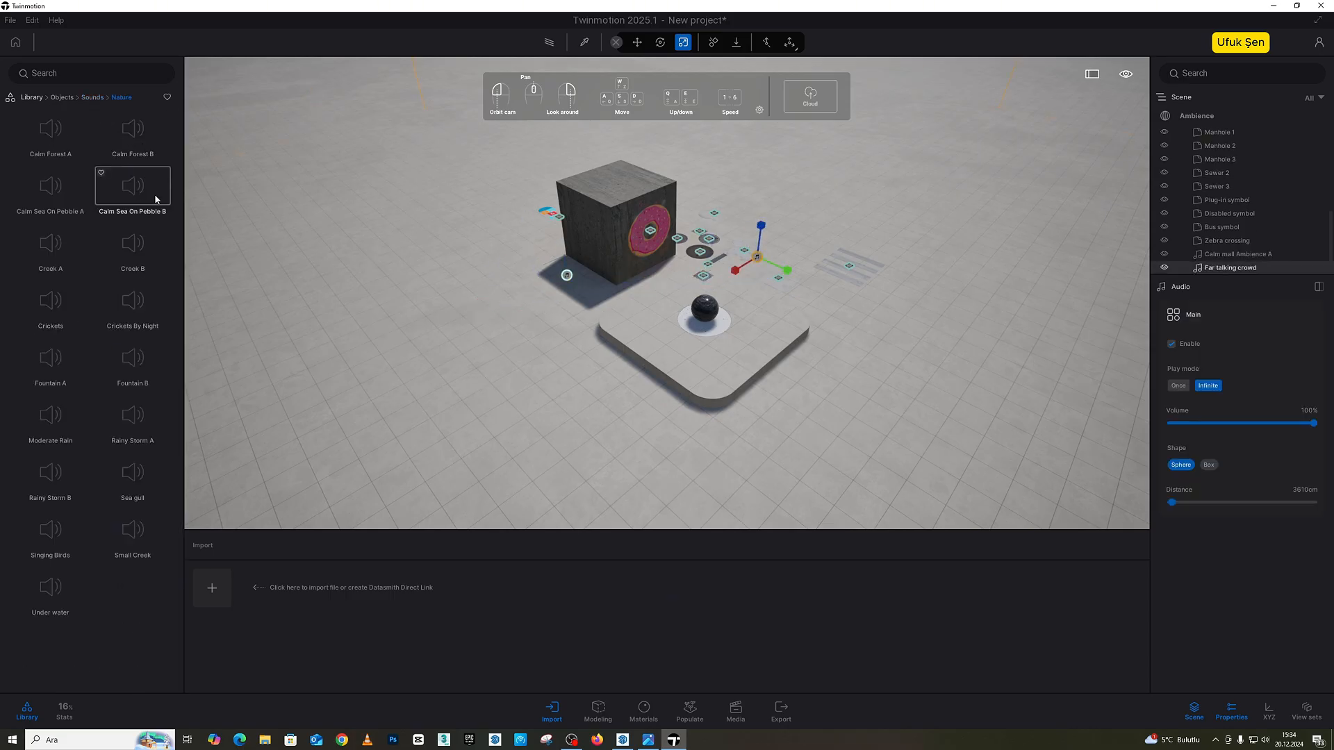
{"action": "left_click_drag", "start_coordinate": [133, 245], "coordinate": [527, 279]}
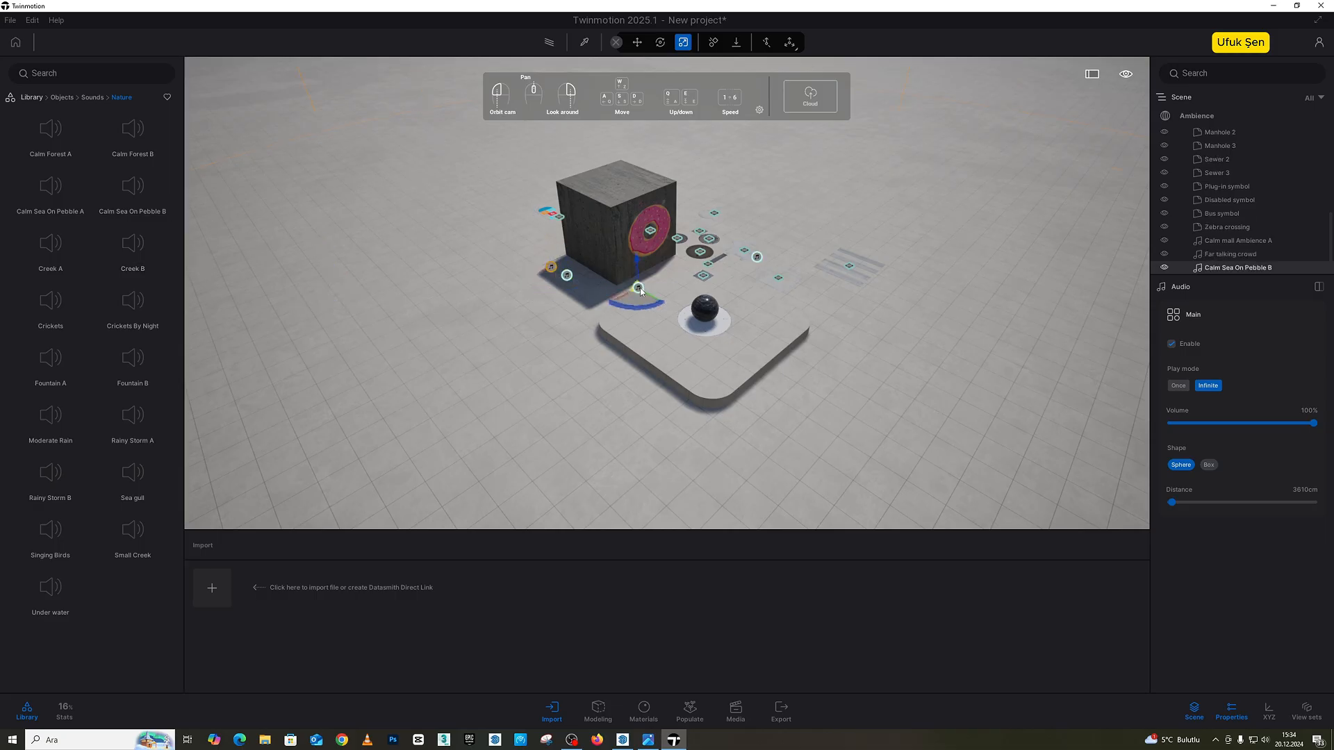
{"action": "left_click_drag", "start_coordinate": [640, 291], "coordinate": [641, 291]}
{"action": "key", "text": "w"}
{"action": "right_click_drag", "start_coordinate": [641, 291], "coordinate": [610, 275]}
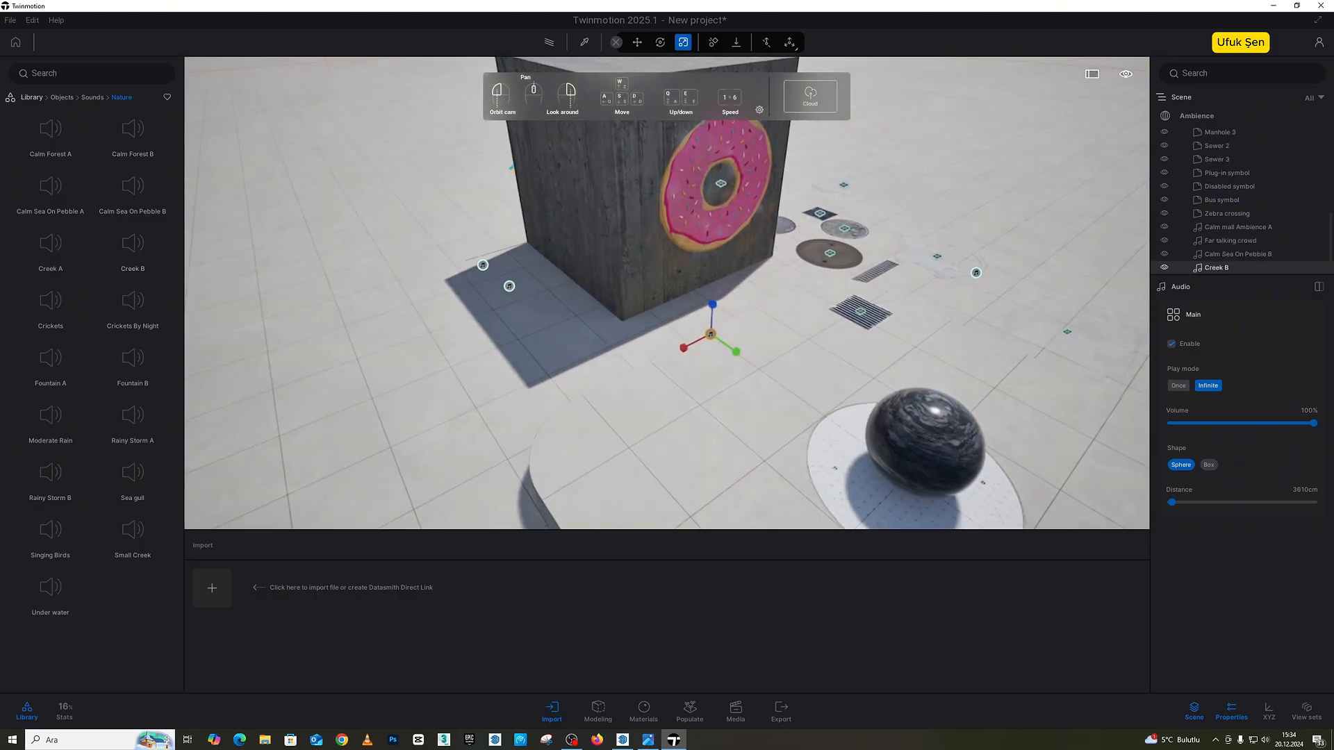
Step: Set the Creek B sound's volume to 55% and its distance to 14608 cm, and view its range from afar
{"action": "key", "text": "s"}
{"action": "key", "text": "w"}
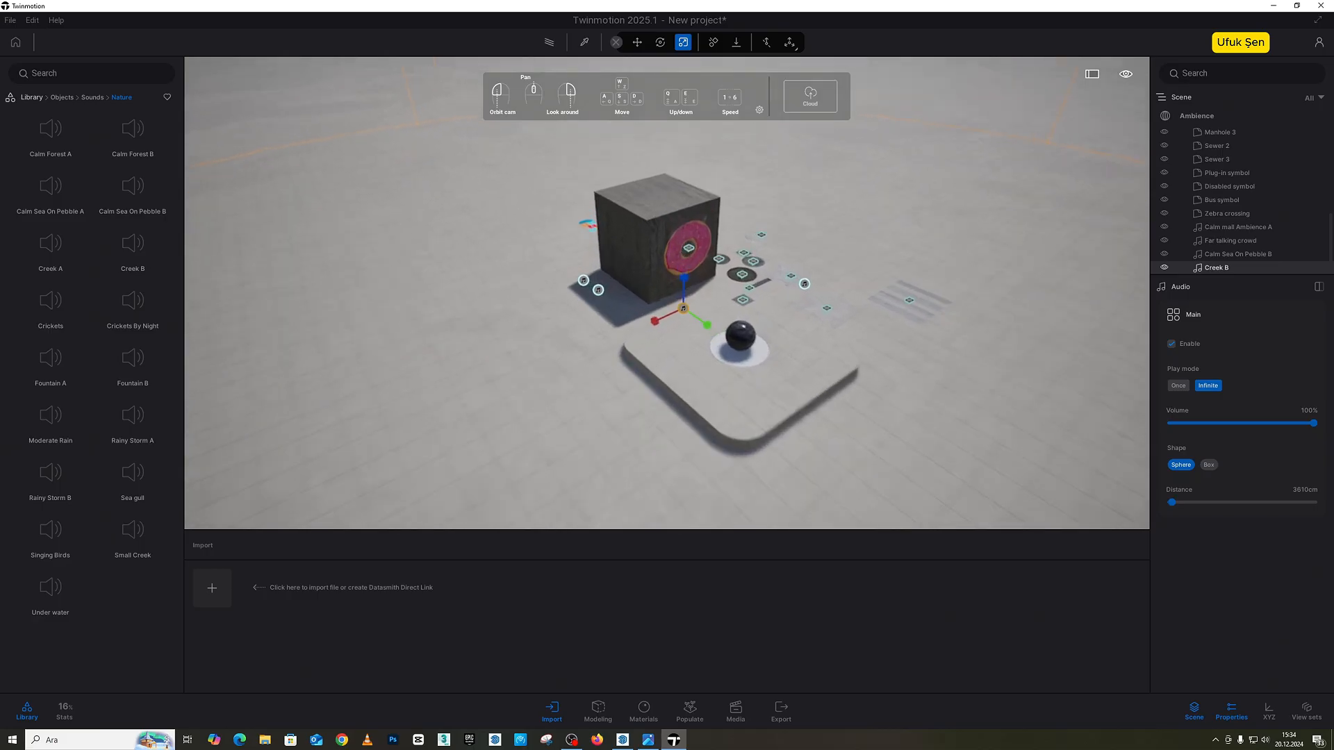
{"action": "key", "text": "s"}
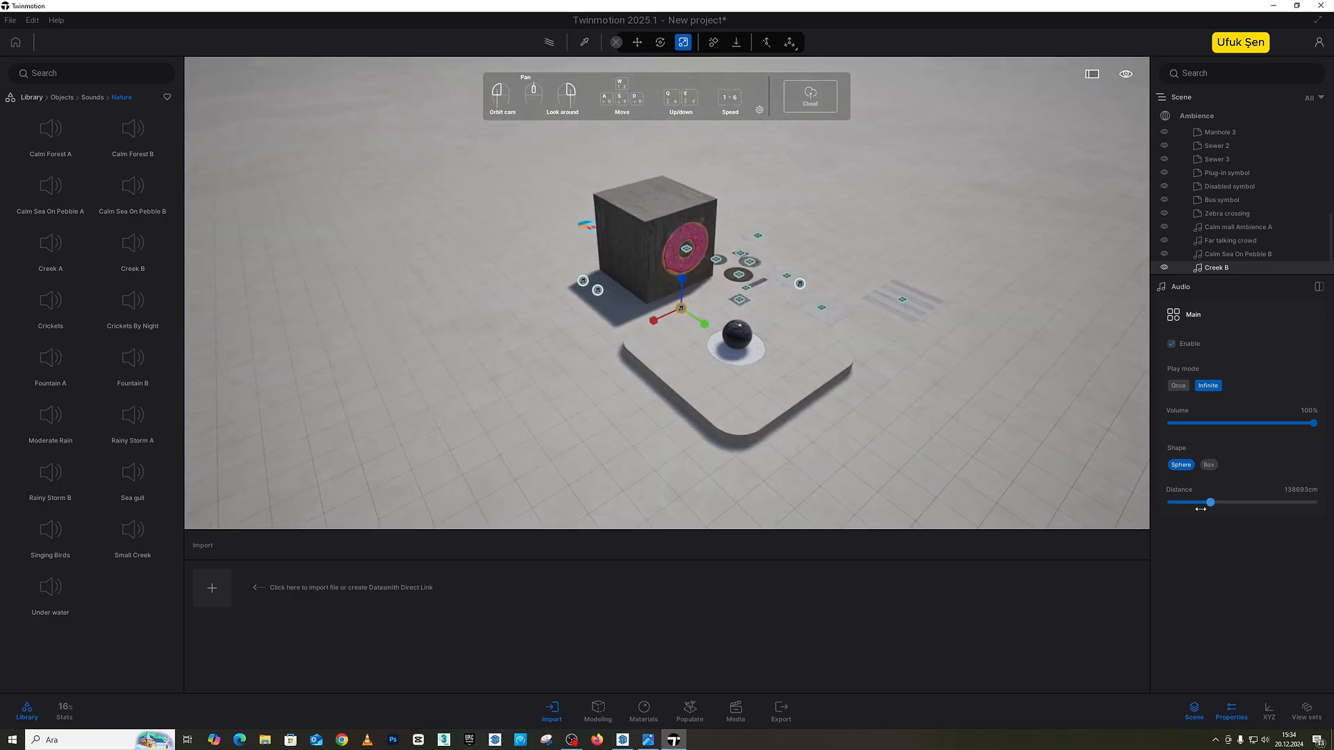
{"action": "left_click_drag", "start_coordinate": [1303, 425], "coordinate": [1248, 423]}
{"action": "key", "text": "s"}
{"action": "right_click_drag", "start_coordinate": [834, 313], "coordinate": [818, 244]}
{"action": "key", "text": "s"}
{"action": "right_click_drag", "start_coordinate": [822, 389], "coordinate": [750, 508]}
{"action": "key", "text": "s"}
{"action": "key", "text": "w"}
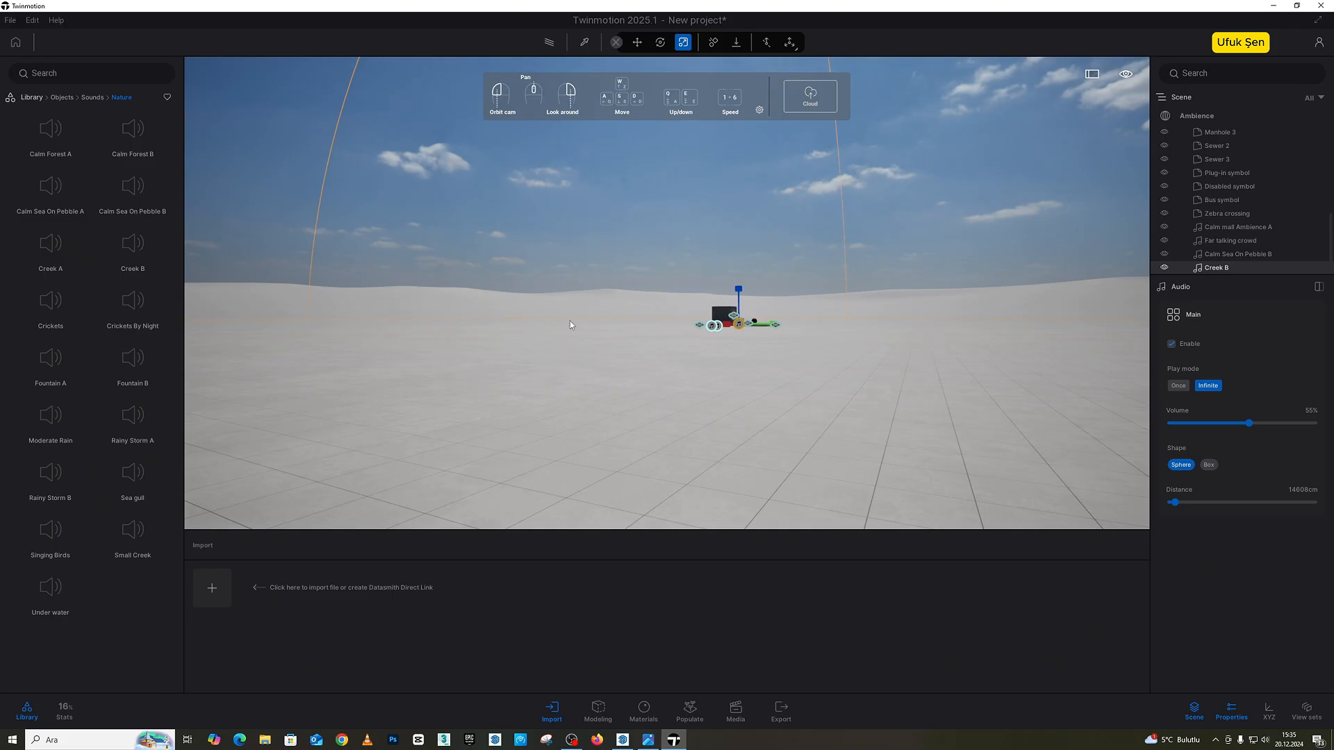
Step: Open the library's Lights category
{"action": "left_click", "coordinate": [64, 98]}
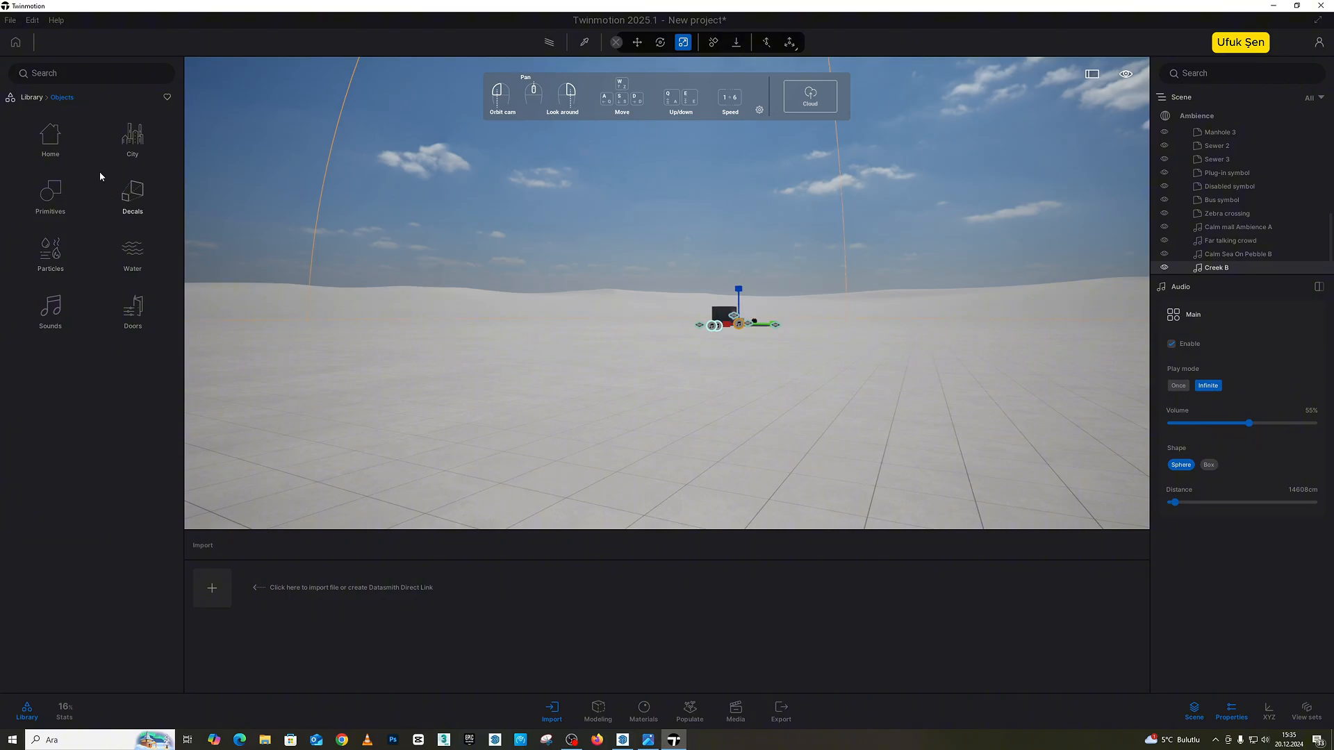
{"action": "left_click", "coordinate": [31, 97]}
{"action": "left_click", "coordinate": [136, 212]}
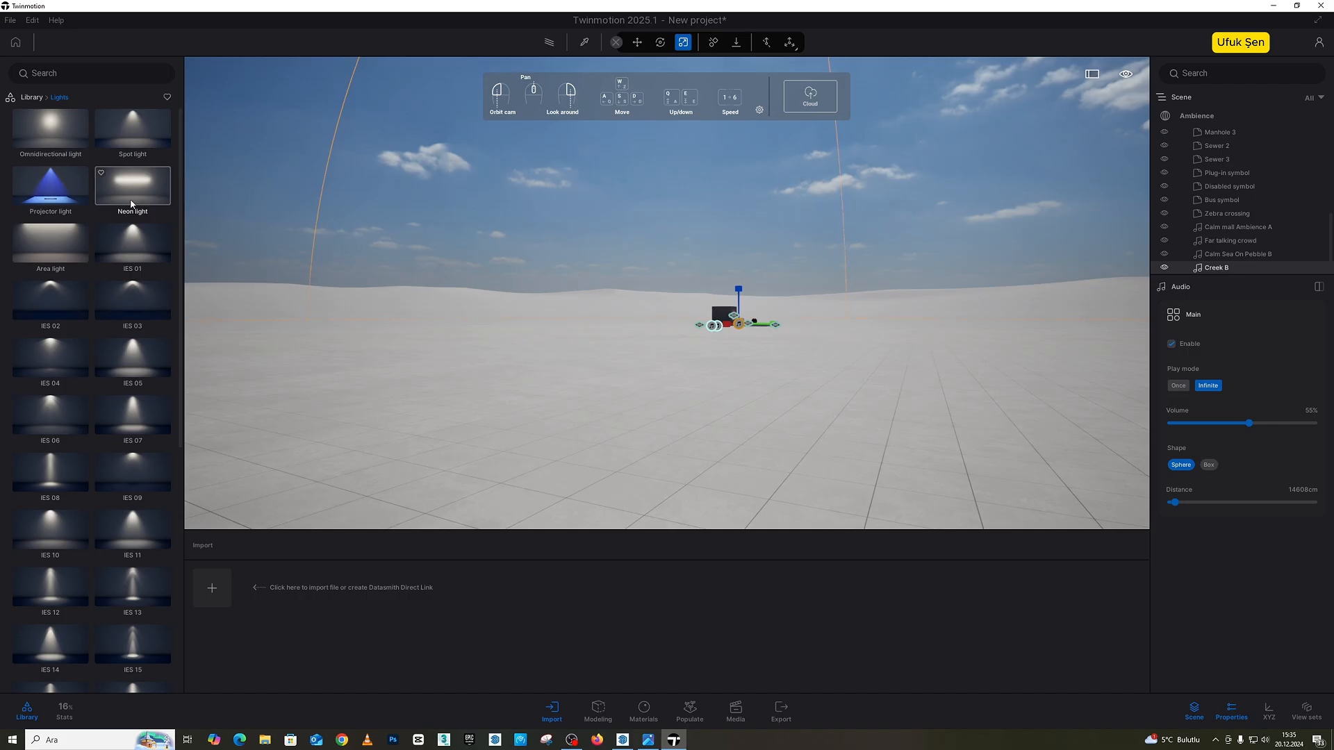